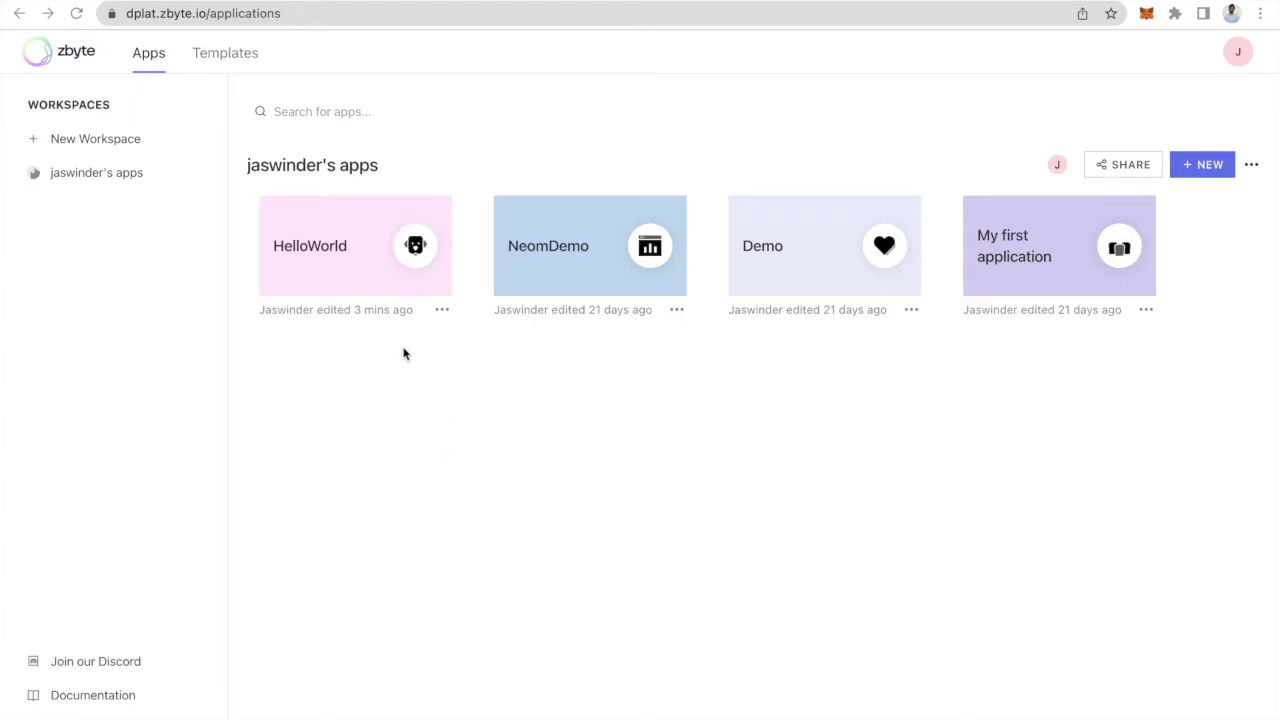
# Step: Store the number 25 on chain with the existing HelloWorld app, approving the wallet transaction, and retrieve the stored number
pyautogui.click(407, 259)
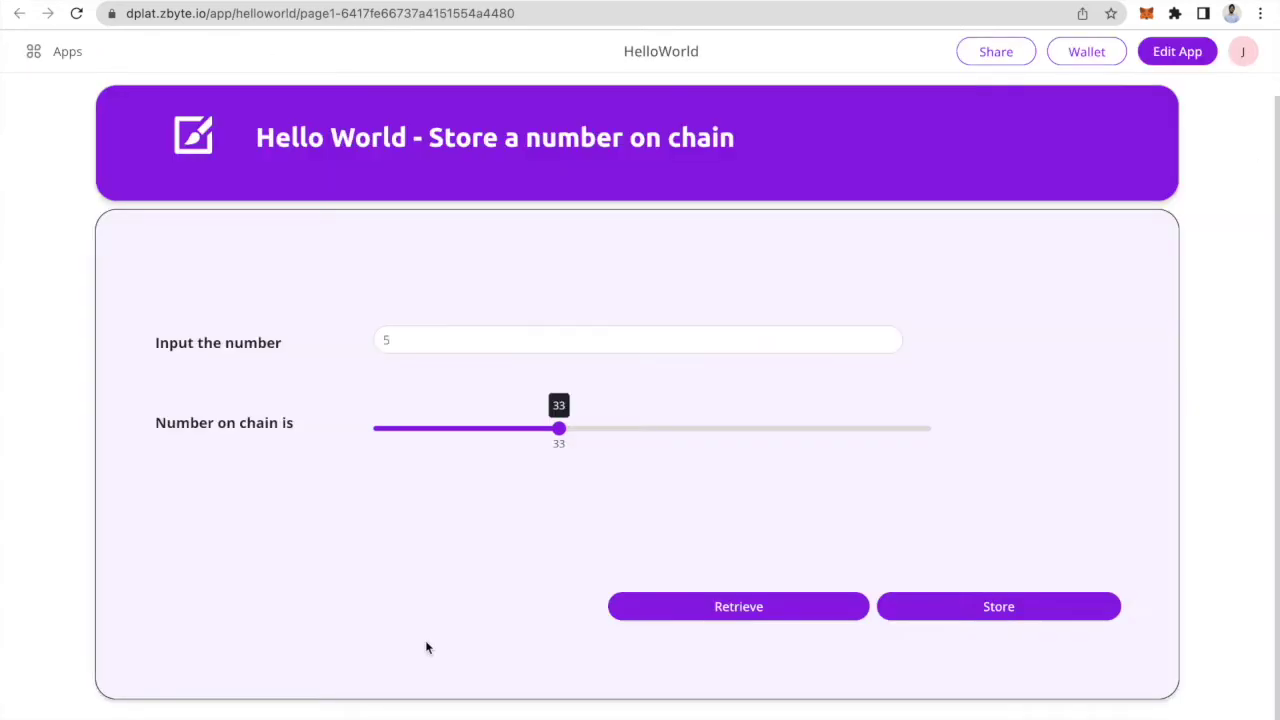
pyautogui.click(462, 366)
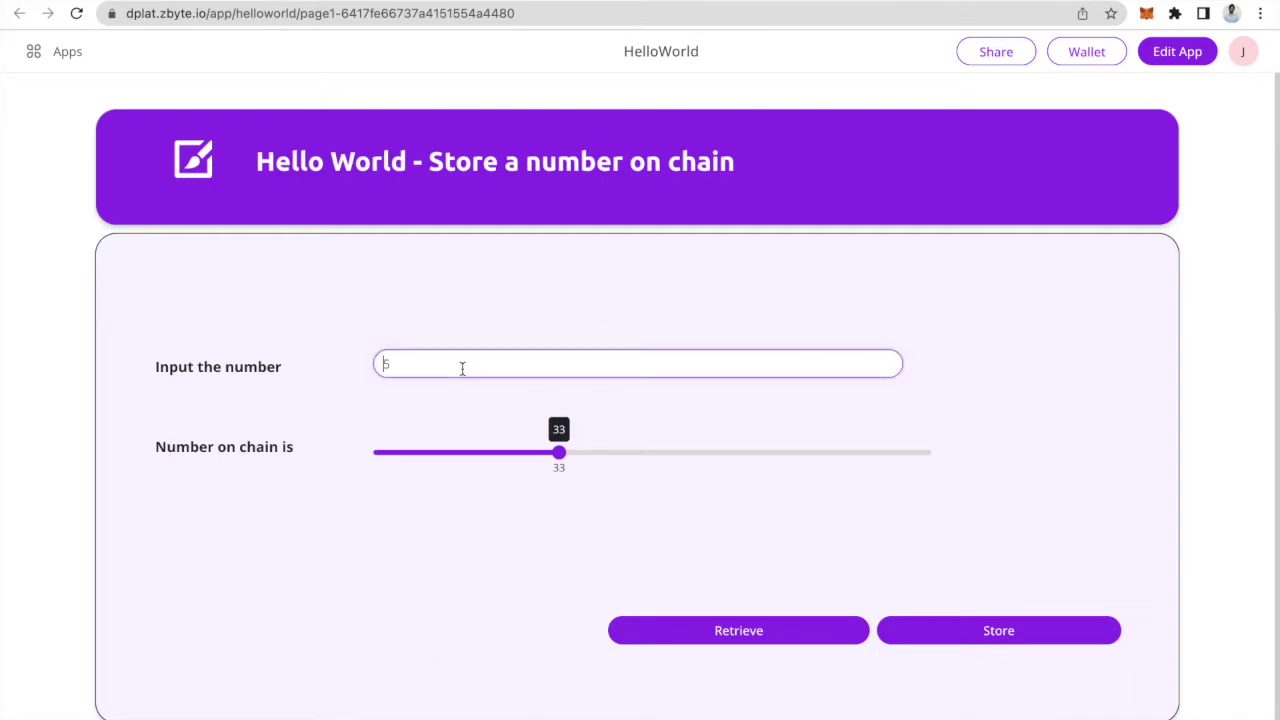
pyautogui.write('25')
pyautogui.click(990, 638)
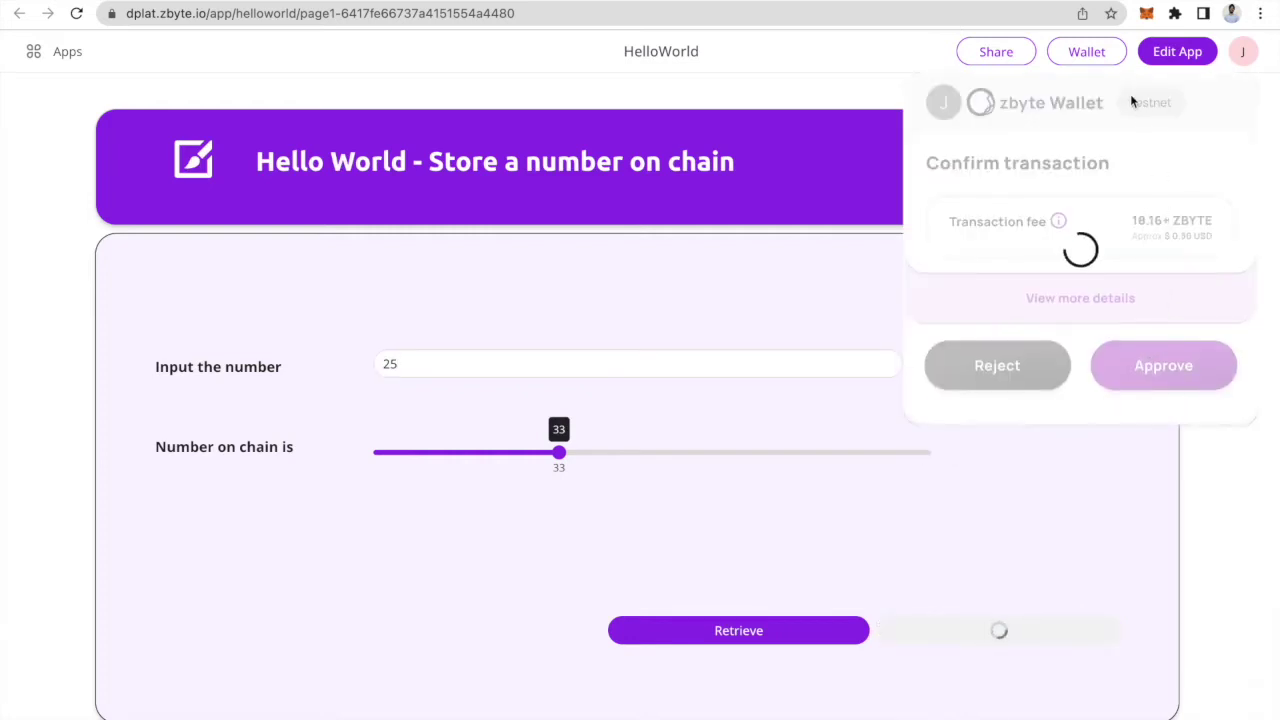
pyautogui.click(1186, 367)
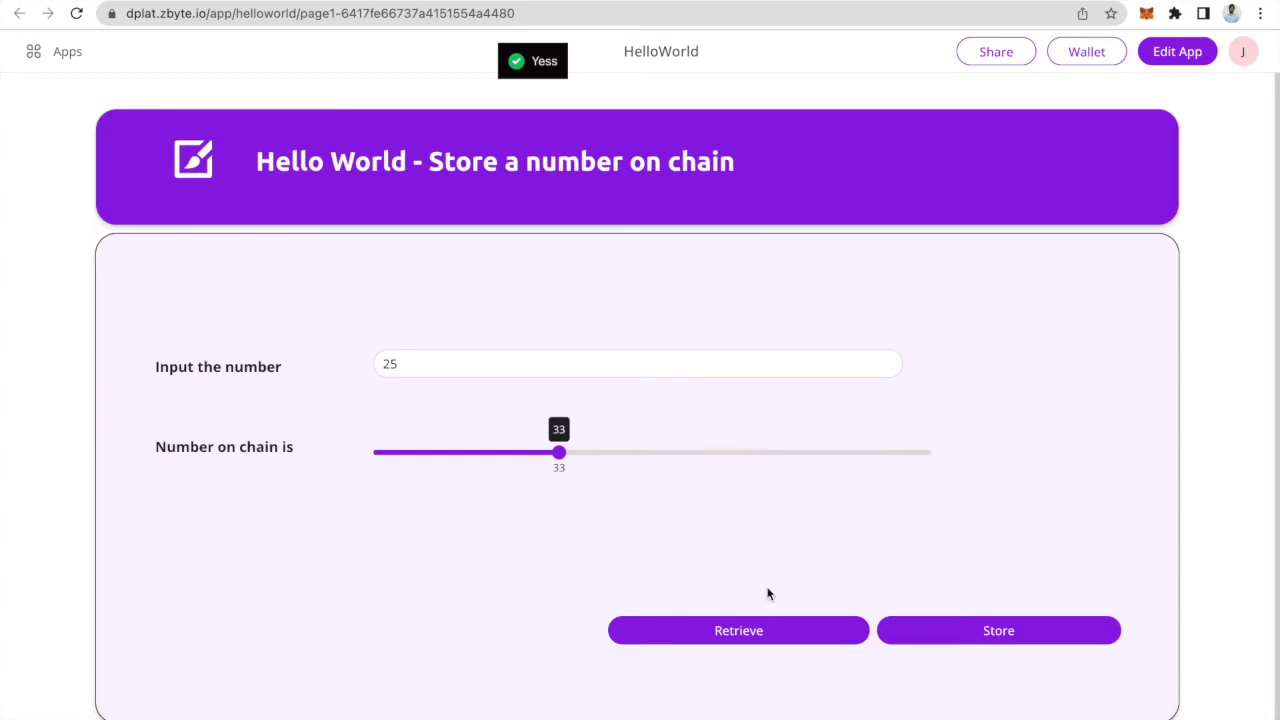
pyautogui.click(731, 638)
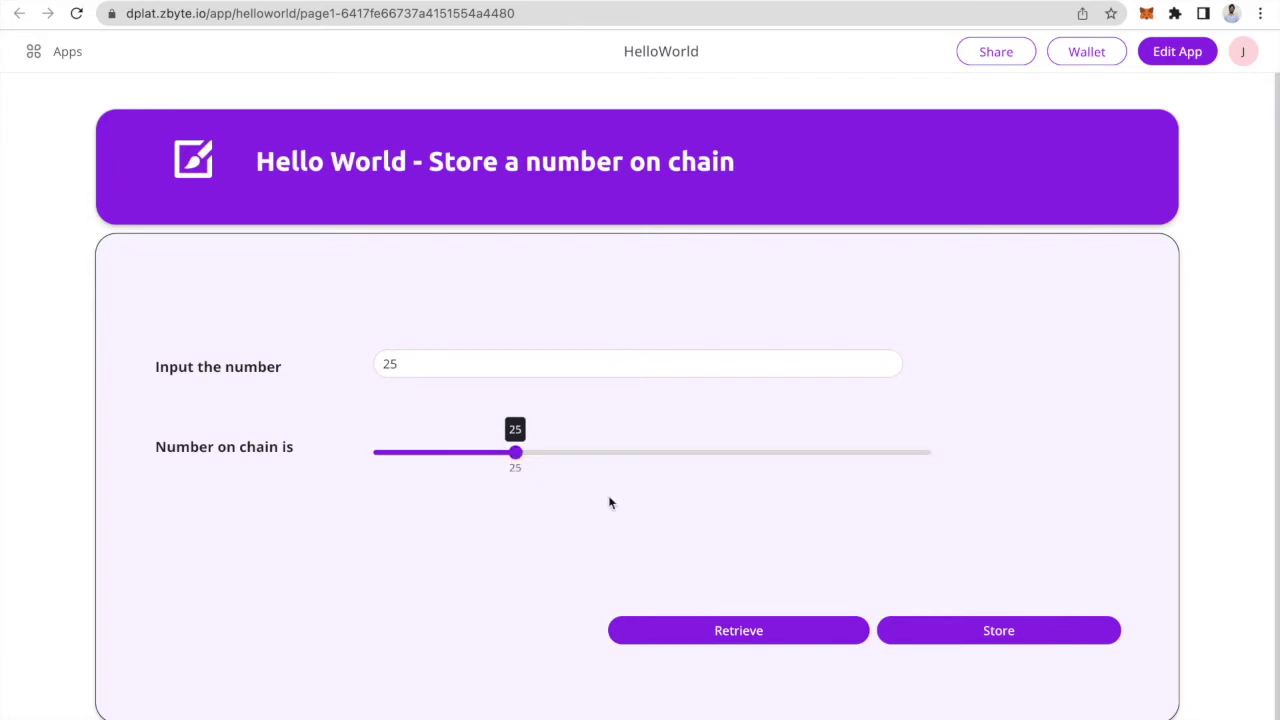
pyautogui.scroll(-1, 1157, 420)
pyautogui.scroll(1, 1157, 420)
pyautogui.scroll(-1, 1208, 385)
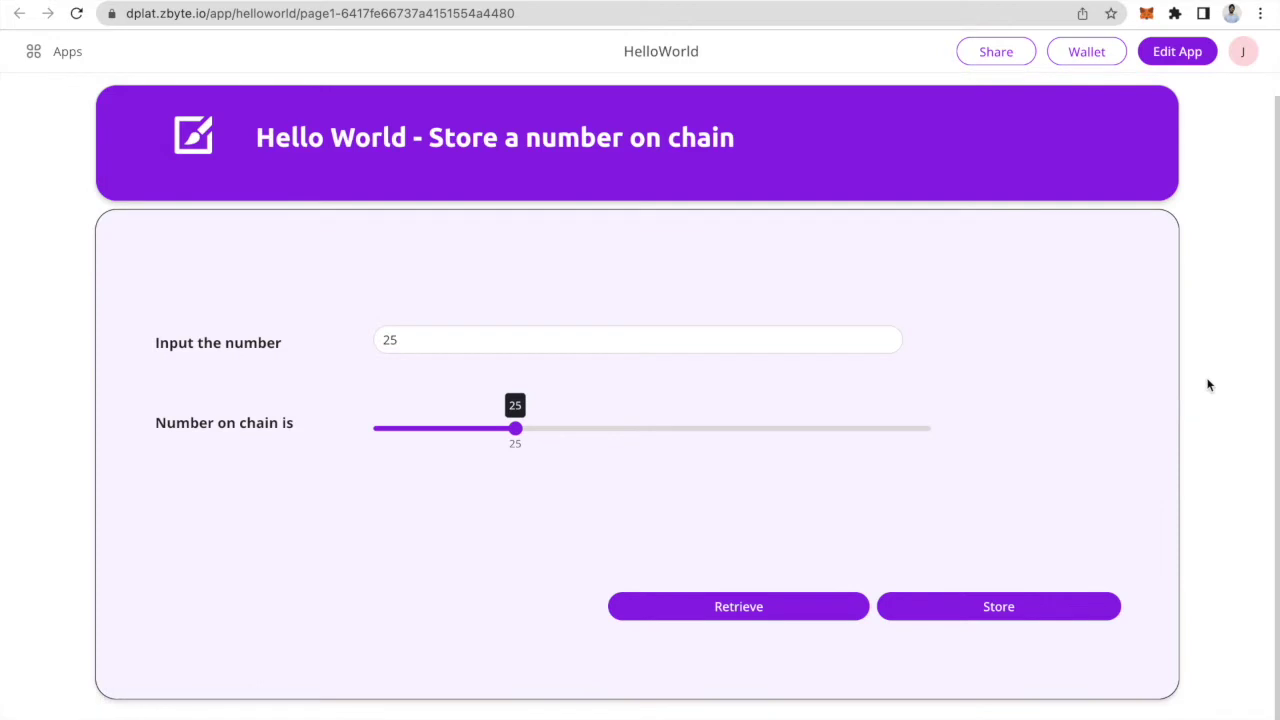
pyautogui.scroll(1, 1208, 385)
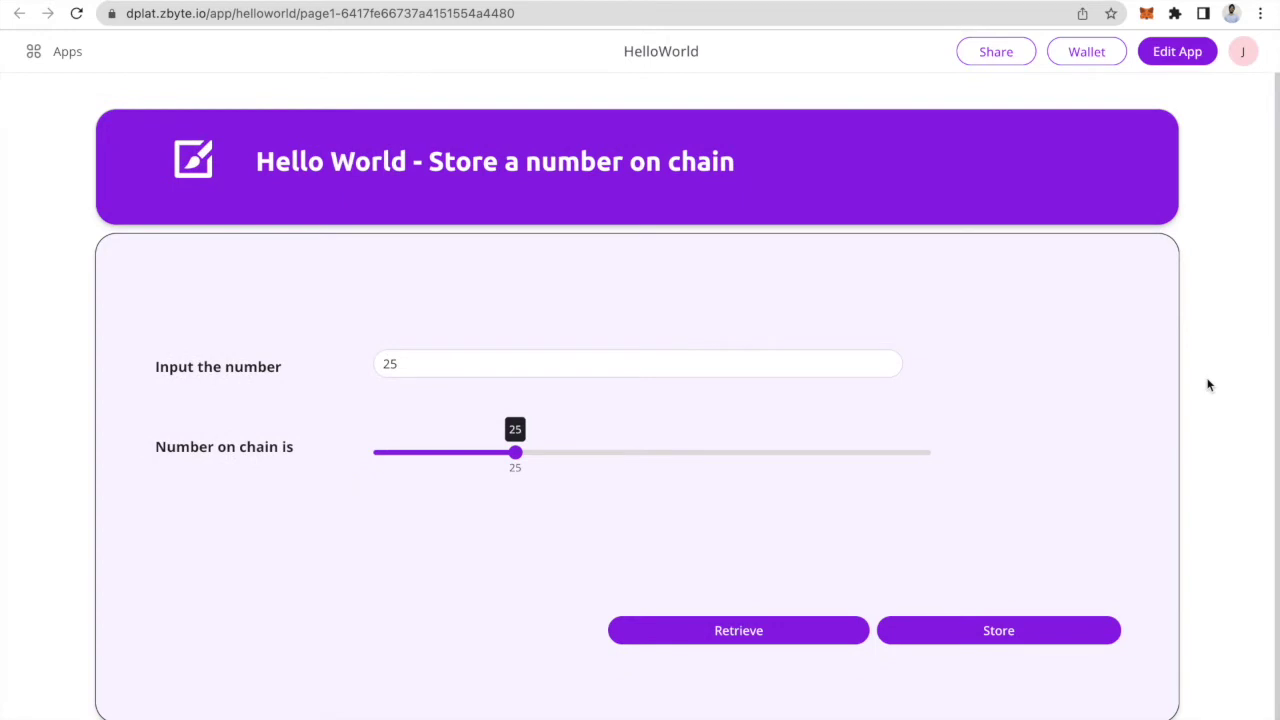
pyautogui.scroll(-1, 1208, 385)
pyautogui.scroll(1, 1208, 385)
pyautogui.scroll(-1, 1208, 385)
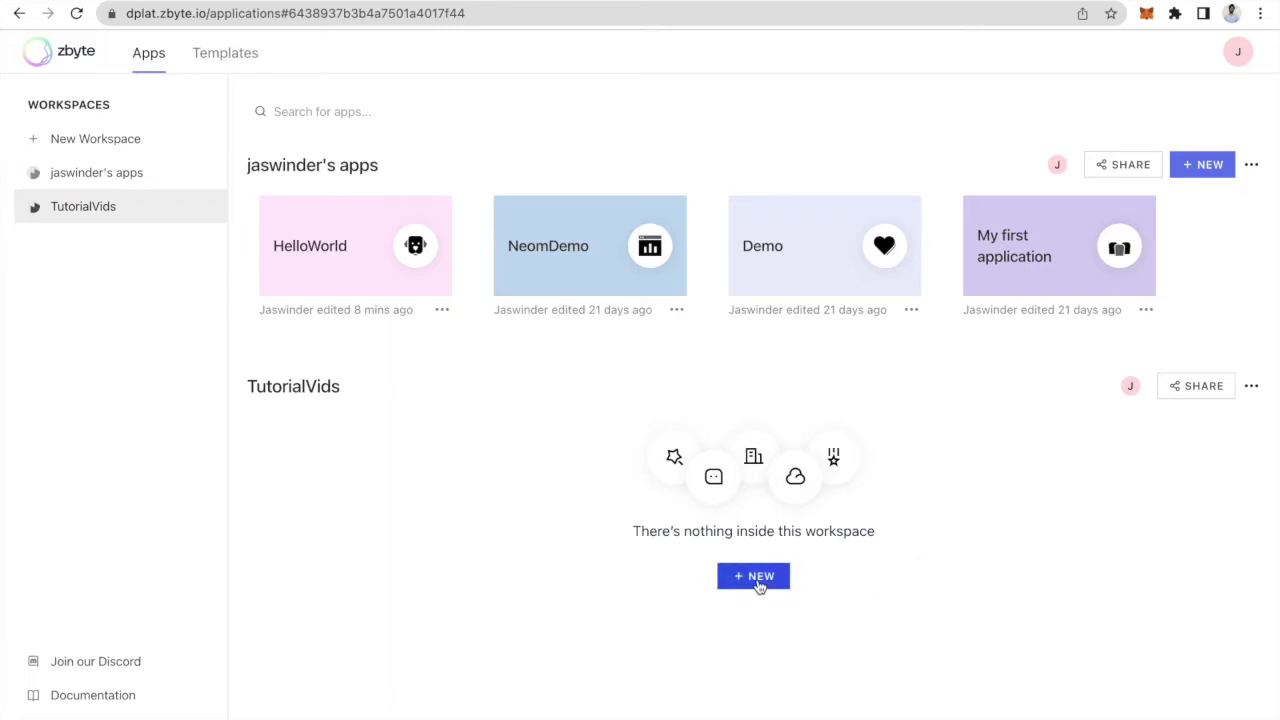
# Step: Create a new application in the TutorialVids workspace and name it HelloWorld
pyautogui.click(757, 580)
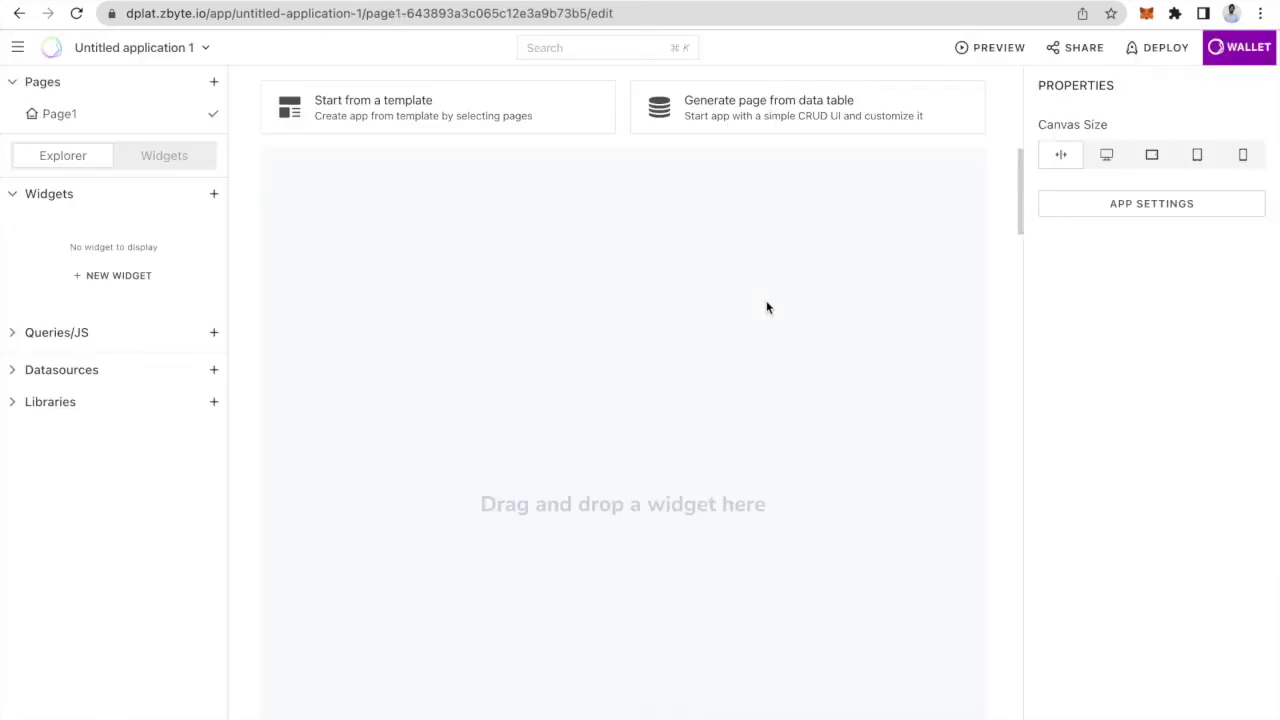
pyautogui.click(198, 47)
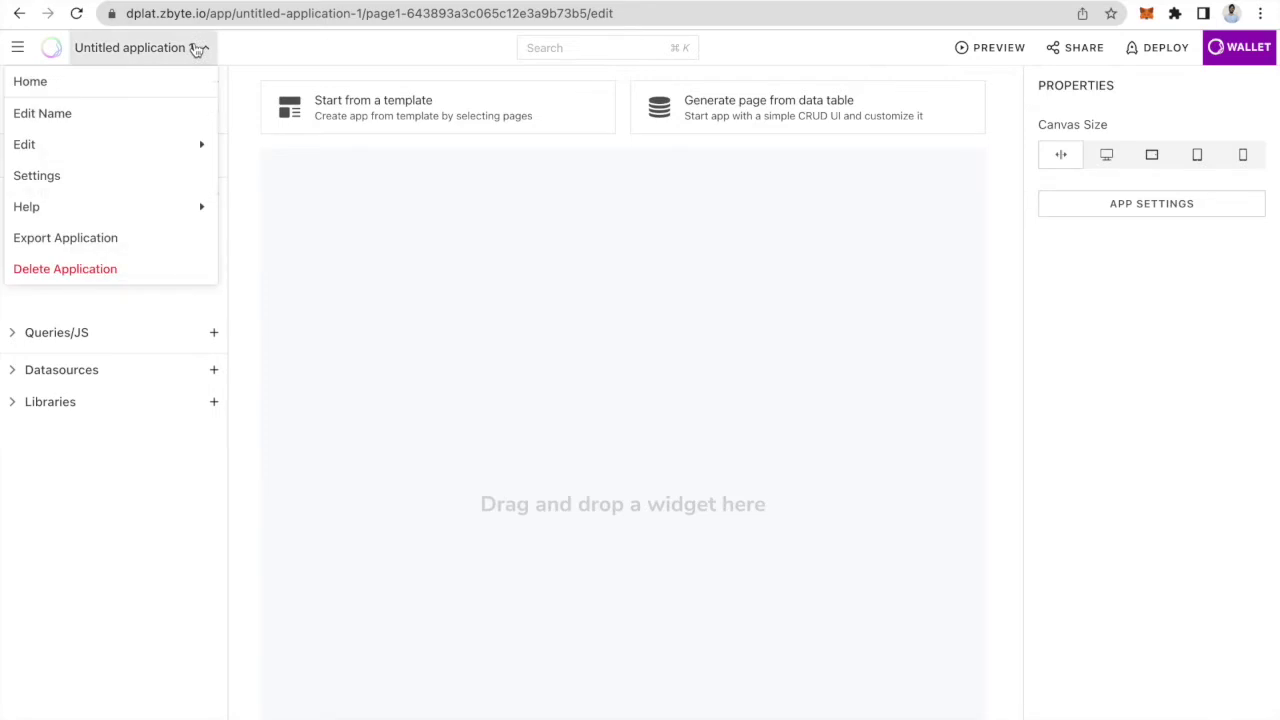
pyautogui.click(146, 121)
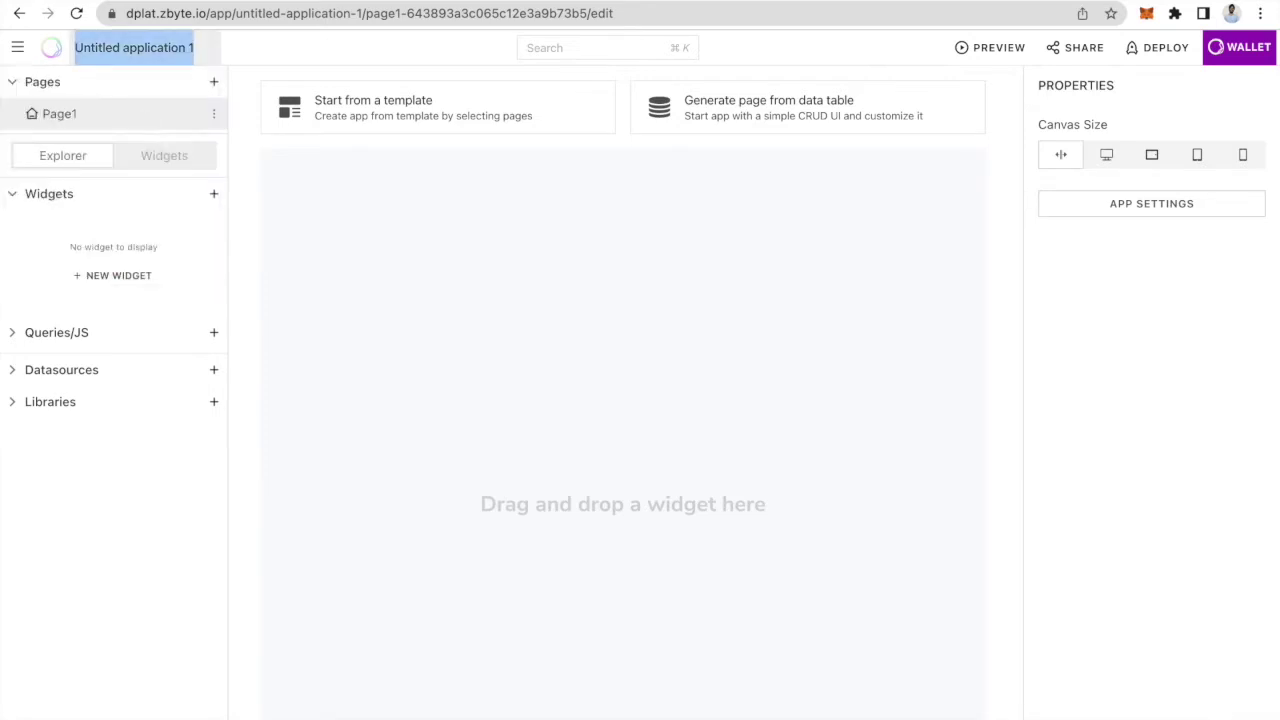
pyautogui.write('HelloWorld')
pyautogui.click(363, 323)
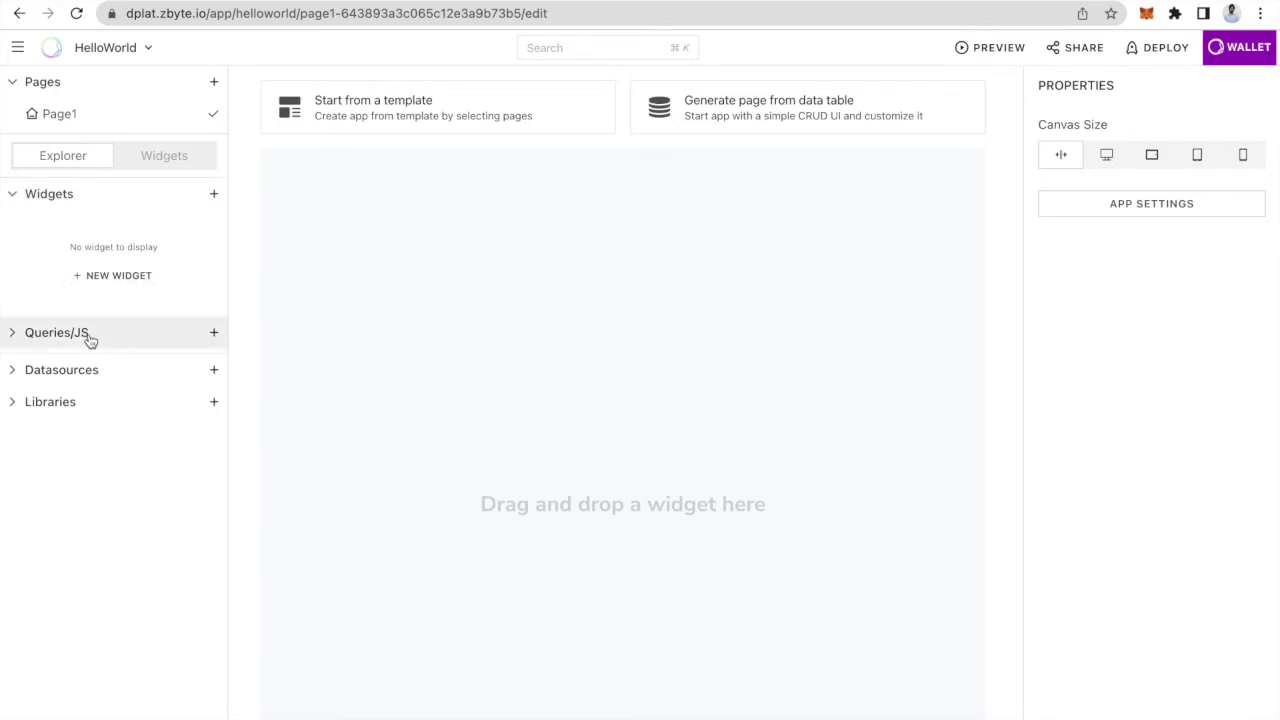
pyautogui.click(20, 375)
pyautogui.click(20, 375)
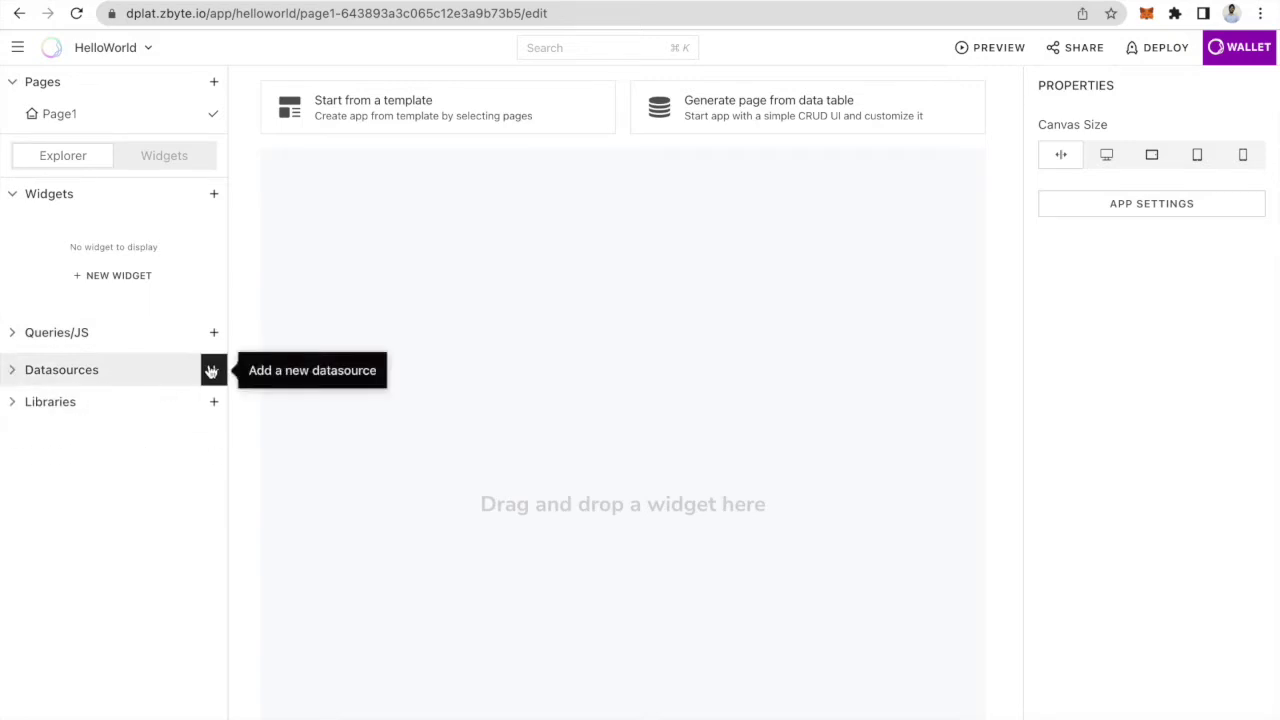
pyautogui.click(12, 404)
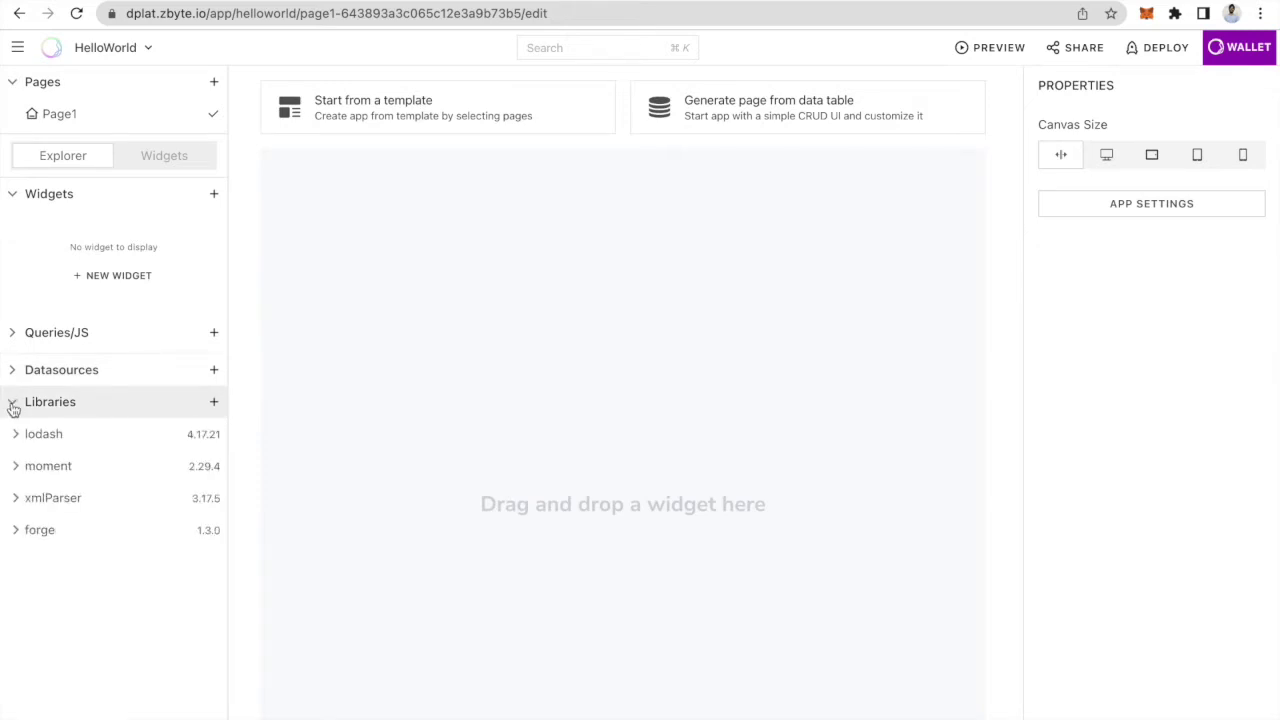
pyautogui.click(12, 404)
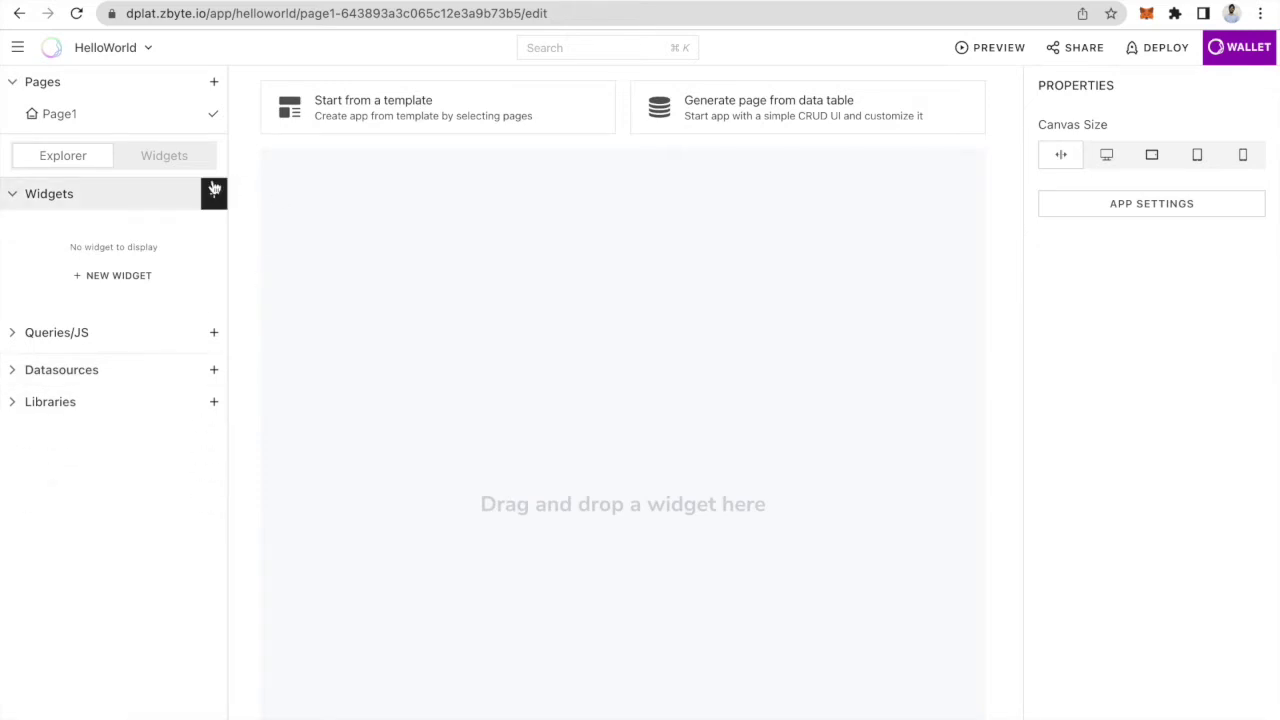
# Step: Add a container widget at the top of the empty canvas, spanning almost its full width
pyautogui.click(215, 197)
pyautogui.write('container')
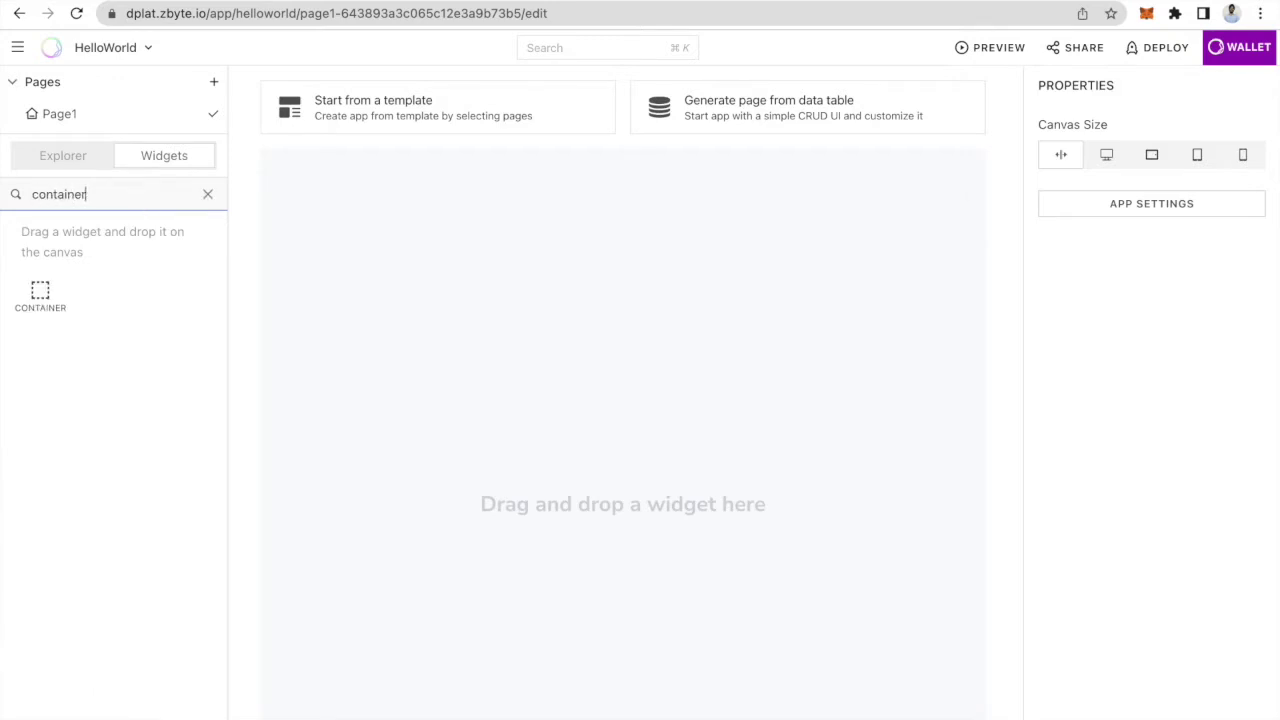
pyautogui.moveTo(52, 292); pyautogui.dragTo(969, 208)
pyautogui.moveTo(50, 292); pyautogui.dragTo(969, 311)
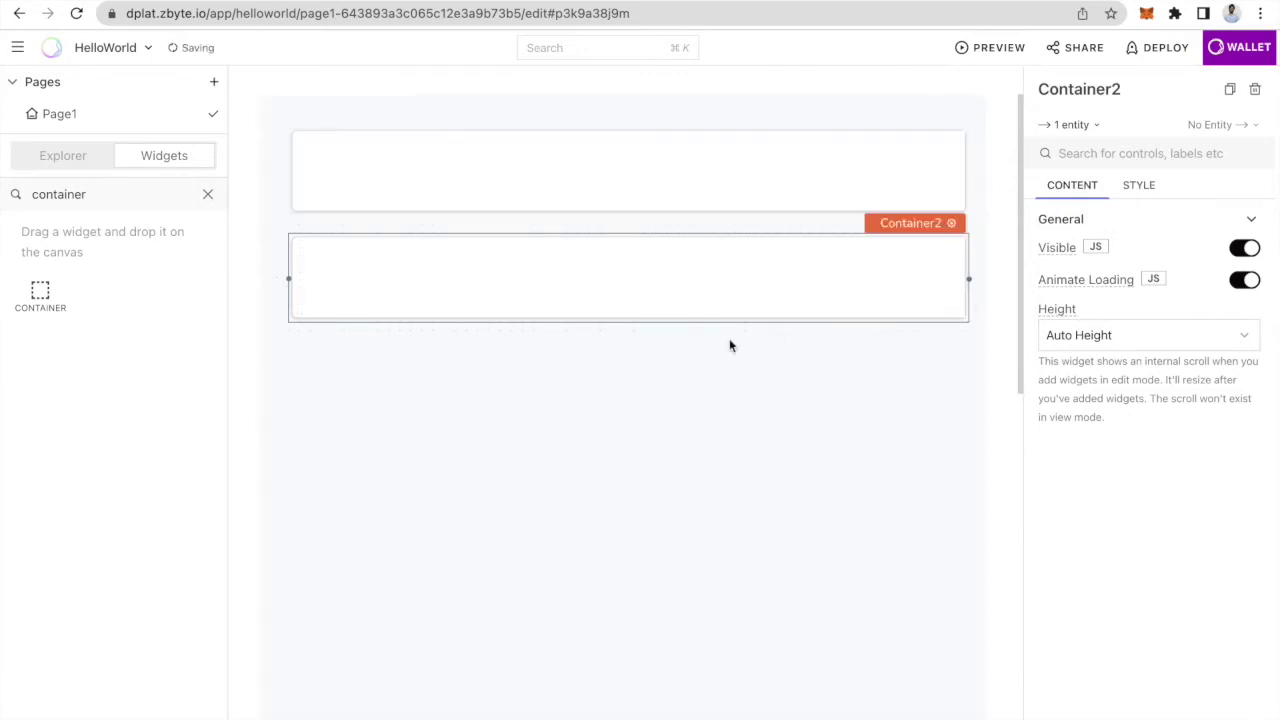
pyautogui.press('Delete')
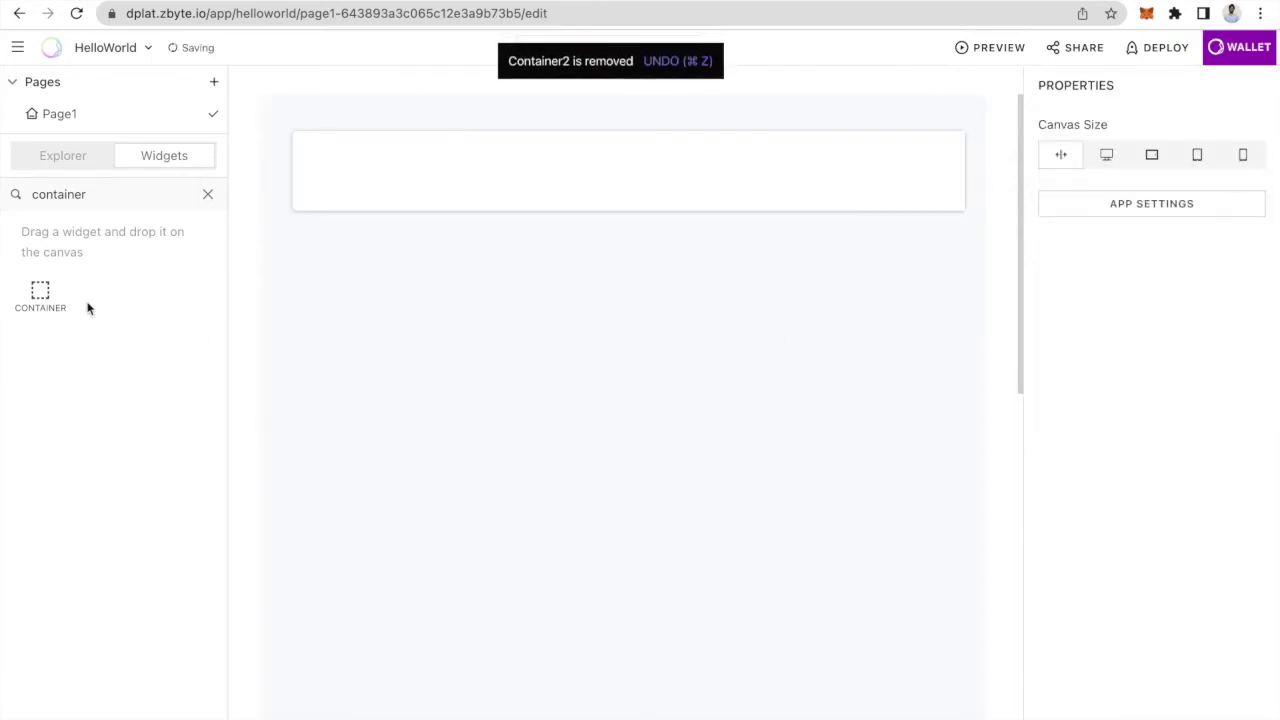
# Step: Add a Form widget directly below the container and widen it to match the container's width
pyautogui.doubleClick(93, 203)
pyautogui.press('BackSpace')
pyautogui.write('Form')
pyautogui.moveTo(37, 300); pyautogui.dragTo(537, 246)
pyautogui.moveTo(557, 400); pyautogui.dragTo(969, 428)
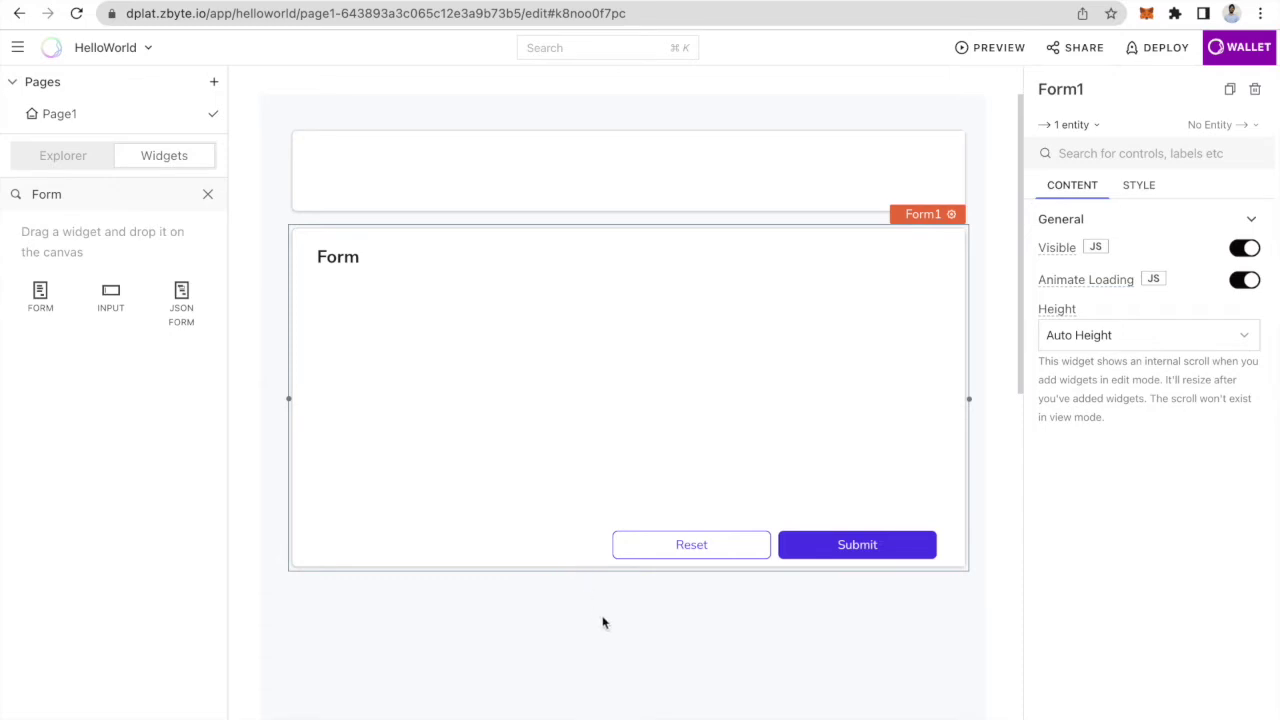
# Step: Set the form's height mode to Fixed and extend its lower edge further down the canvas
pyautogui.scroll(-5, 737, 666)
pyautogui.scroll(5, 734, 665)
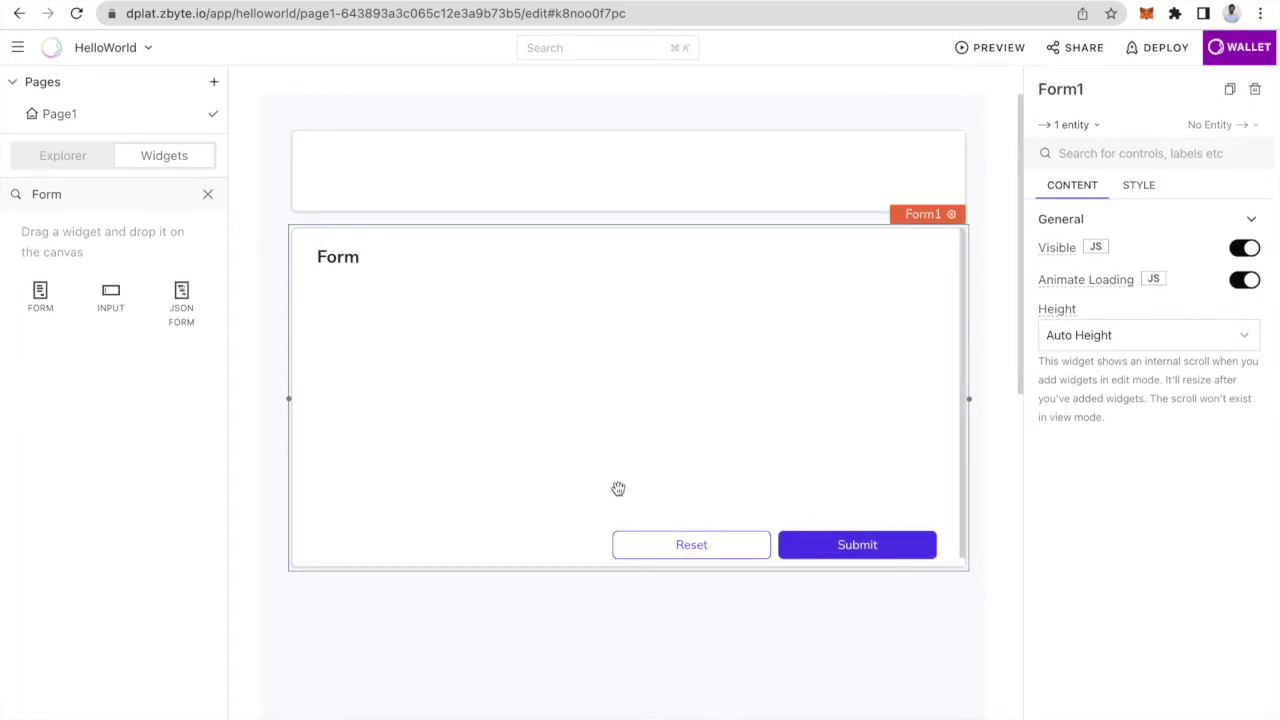
pyautogui.click(1240, 332)
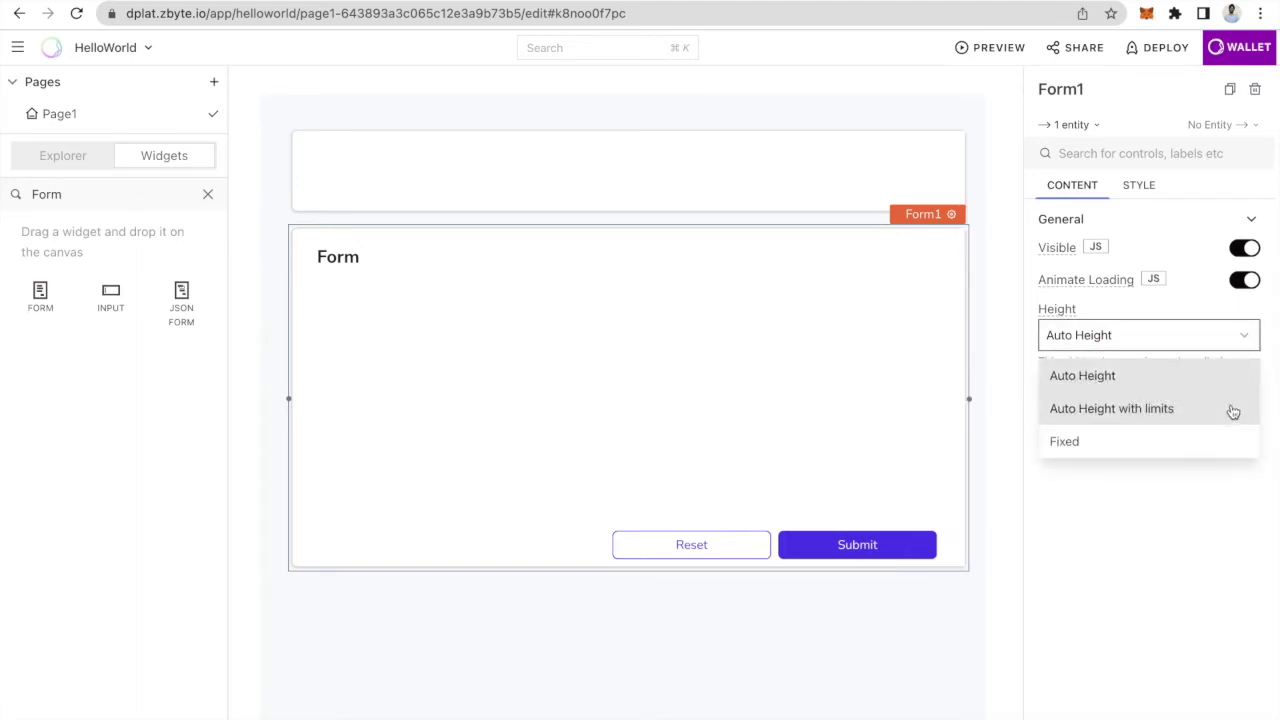
pyautogui.click(1217, 410)
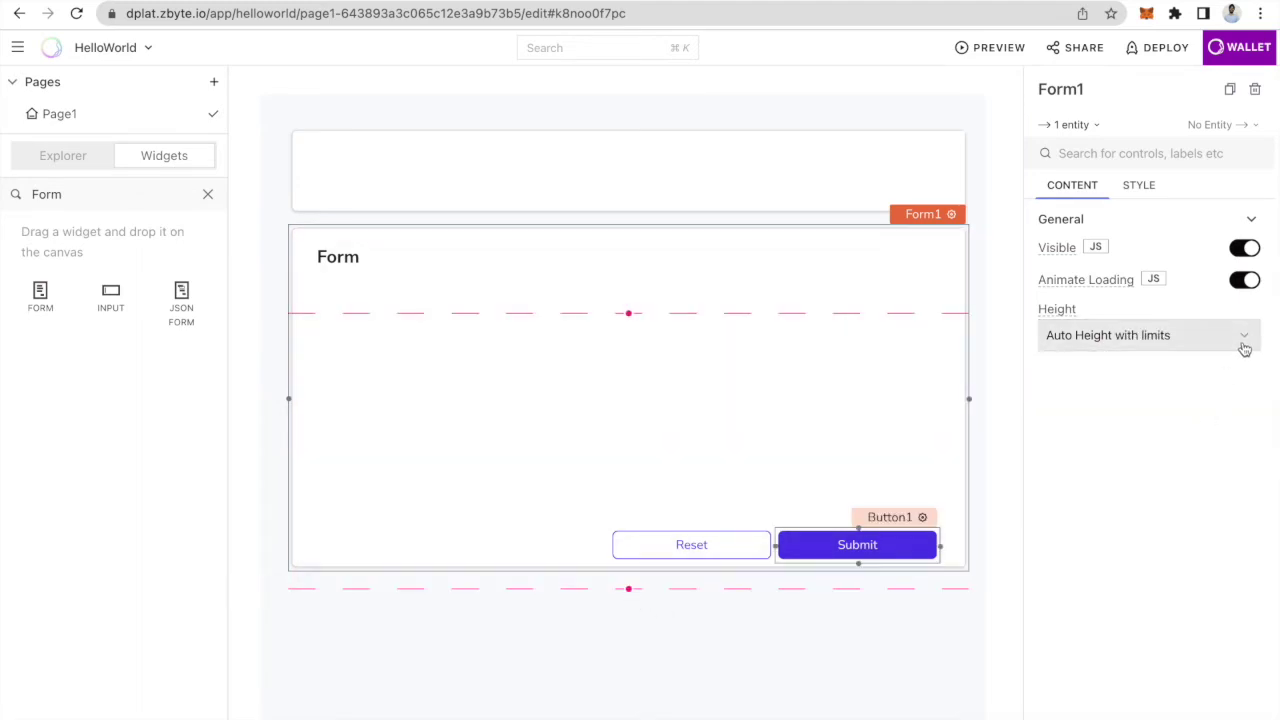
pyautogui.click(1243, 340)
pyautogui.click(1206, 441)
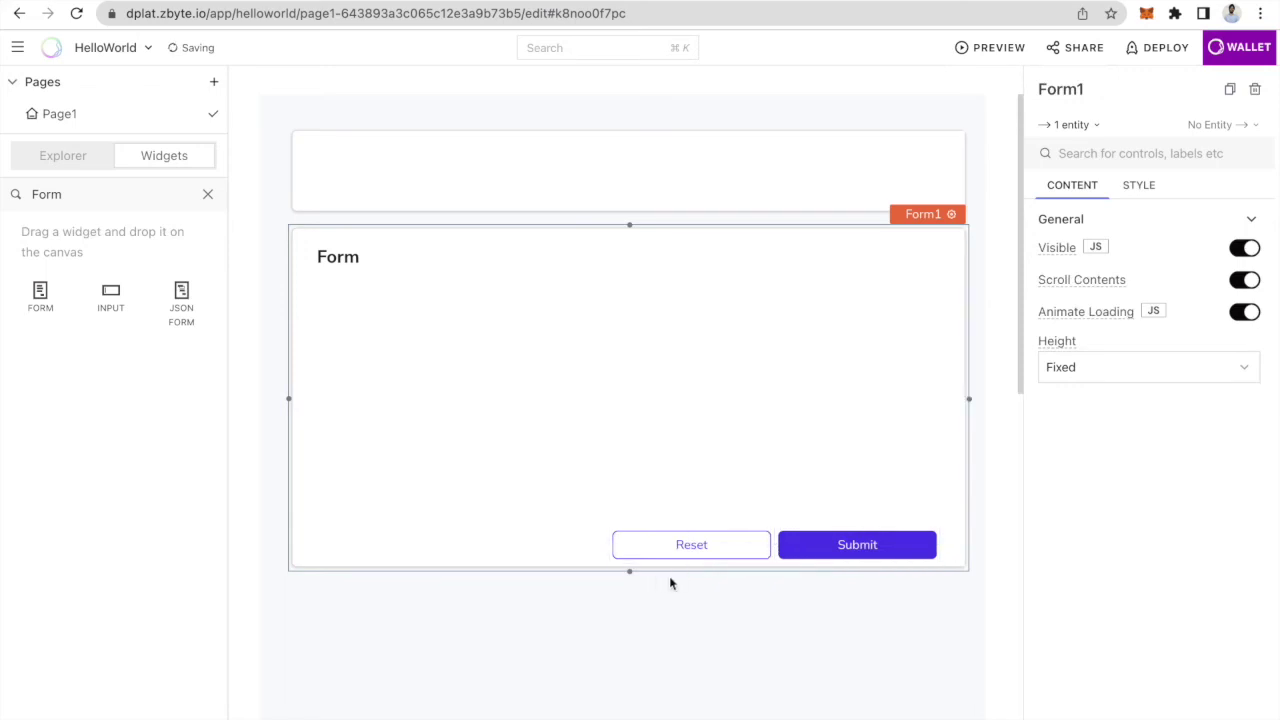
pyautogui.moveTo(630, 572); pyautogui.dragTo(629, 689)
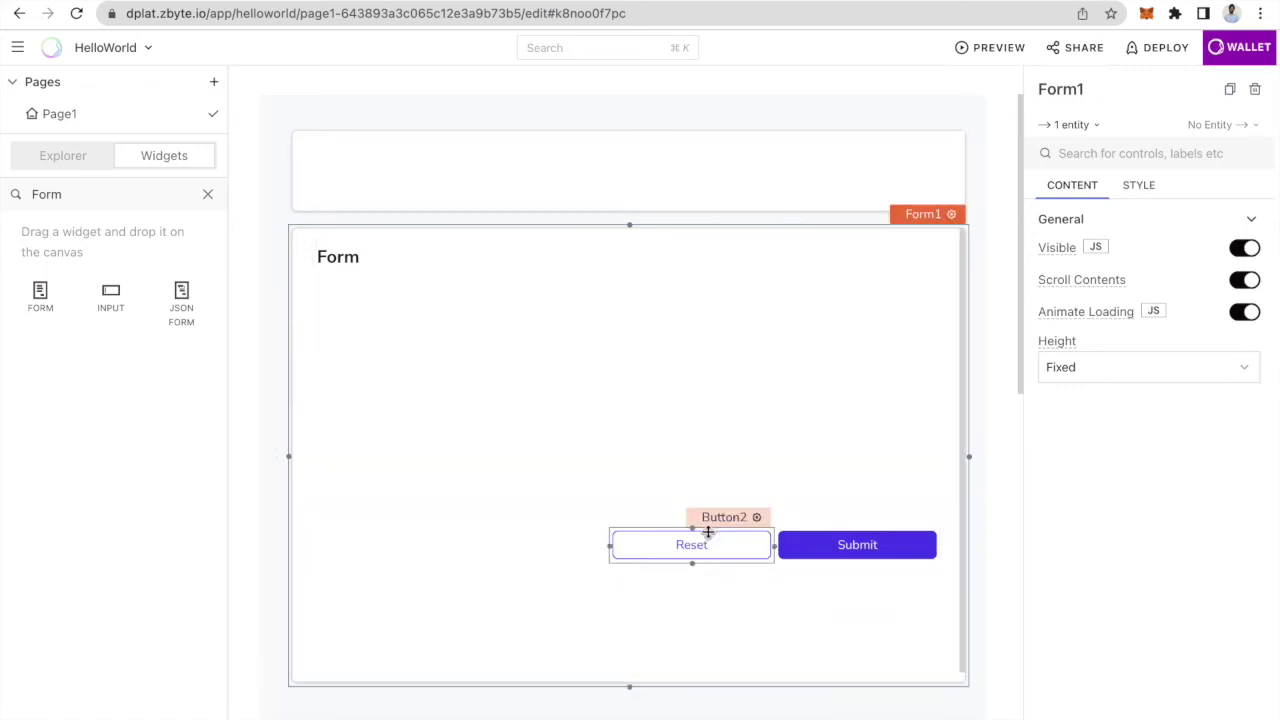
# Step: Move the Reset and Submit buttons down to the lower edge of the enlarged form
pyautogui.moveTo(707, 532); pyautogui.dragTo(700, 643)
pyautogui.moveTo(814, 557); pyautogui.dragTo(820, 649)
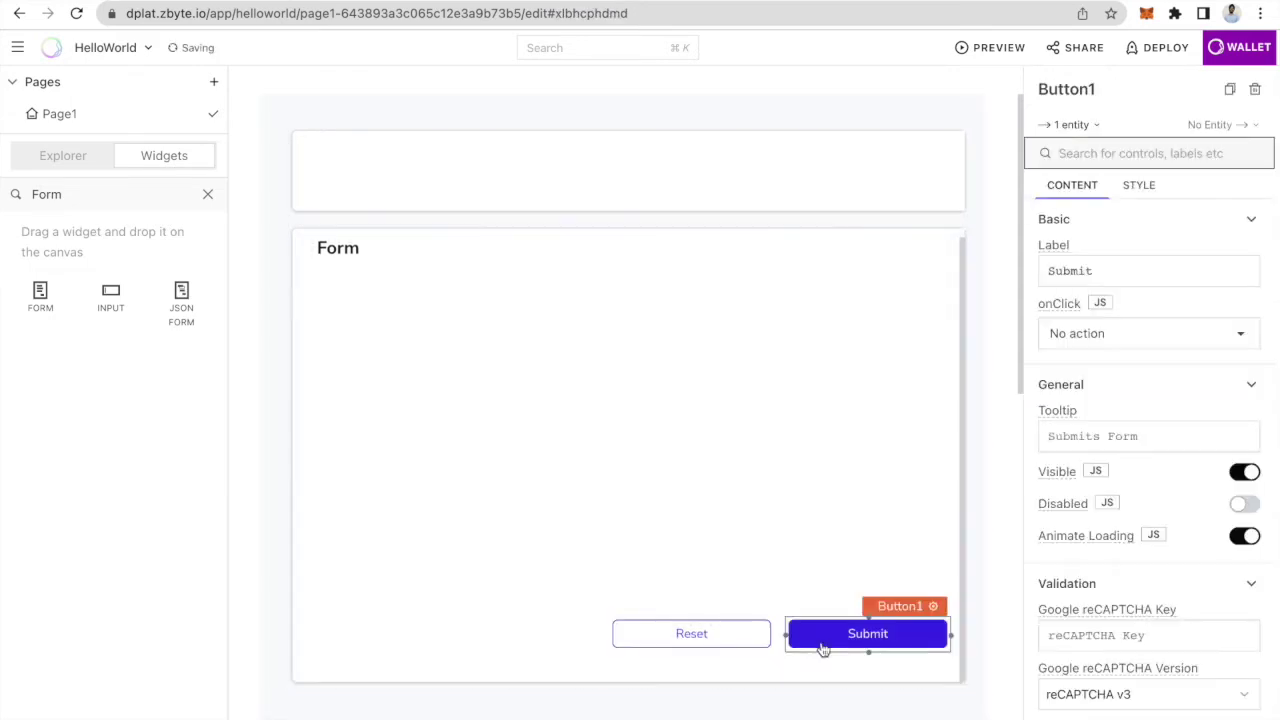
pyautogui.click(776, 706)
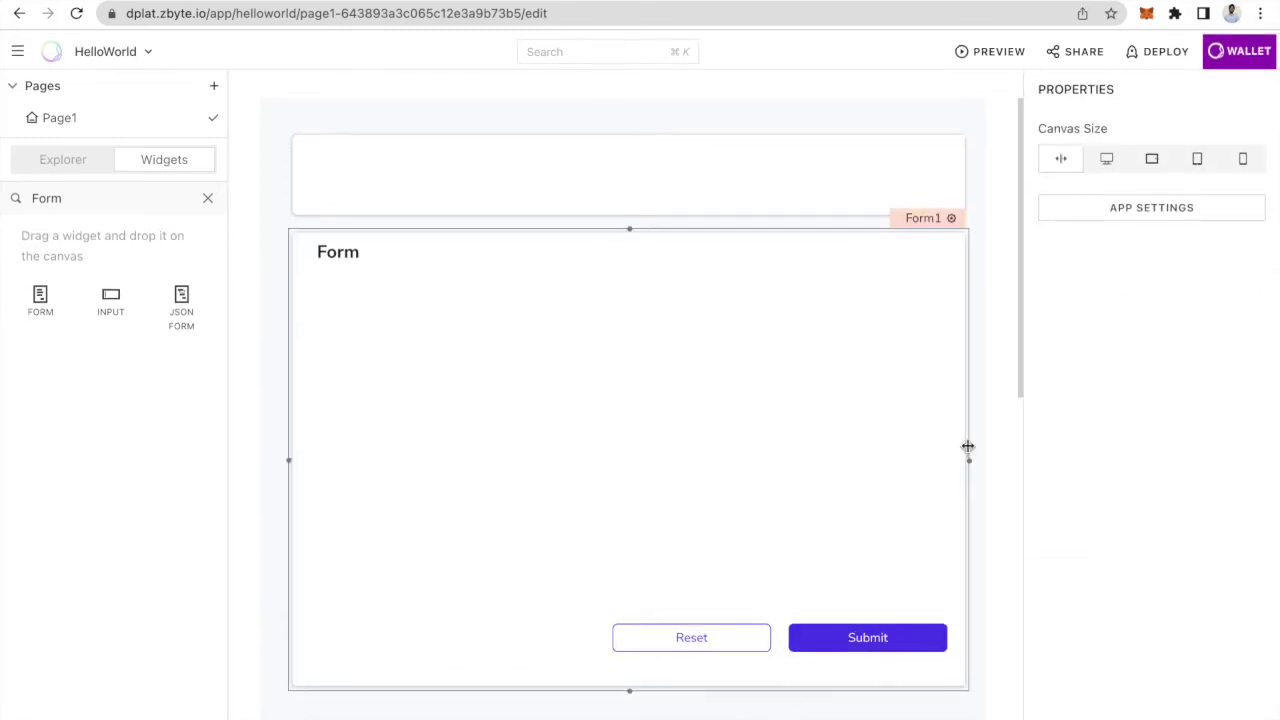
# Step: Apply the Earth theme to the application and close the app settings
pyautogui.click(1150, 205)
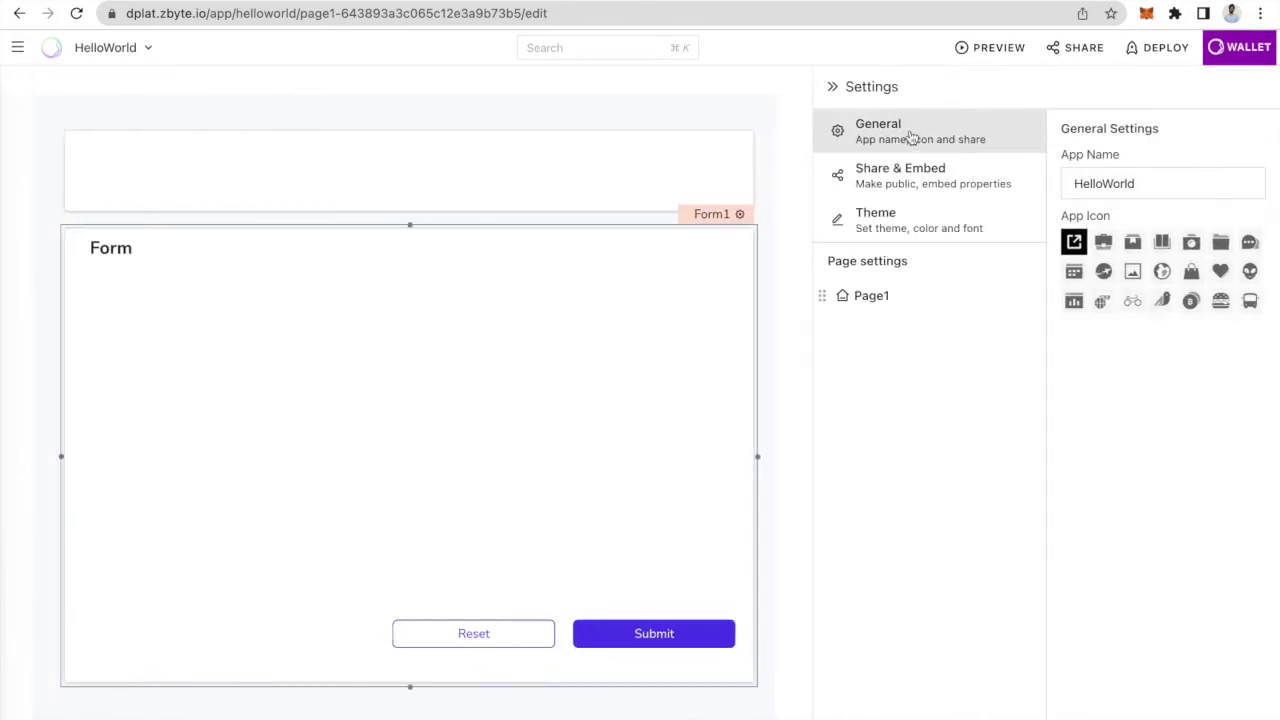
pyautogui.click(891, 234)
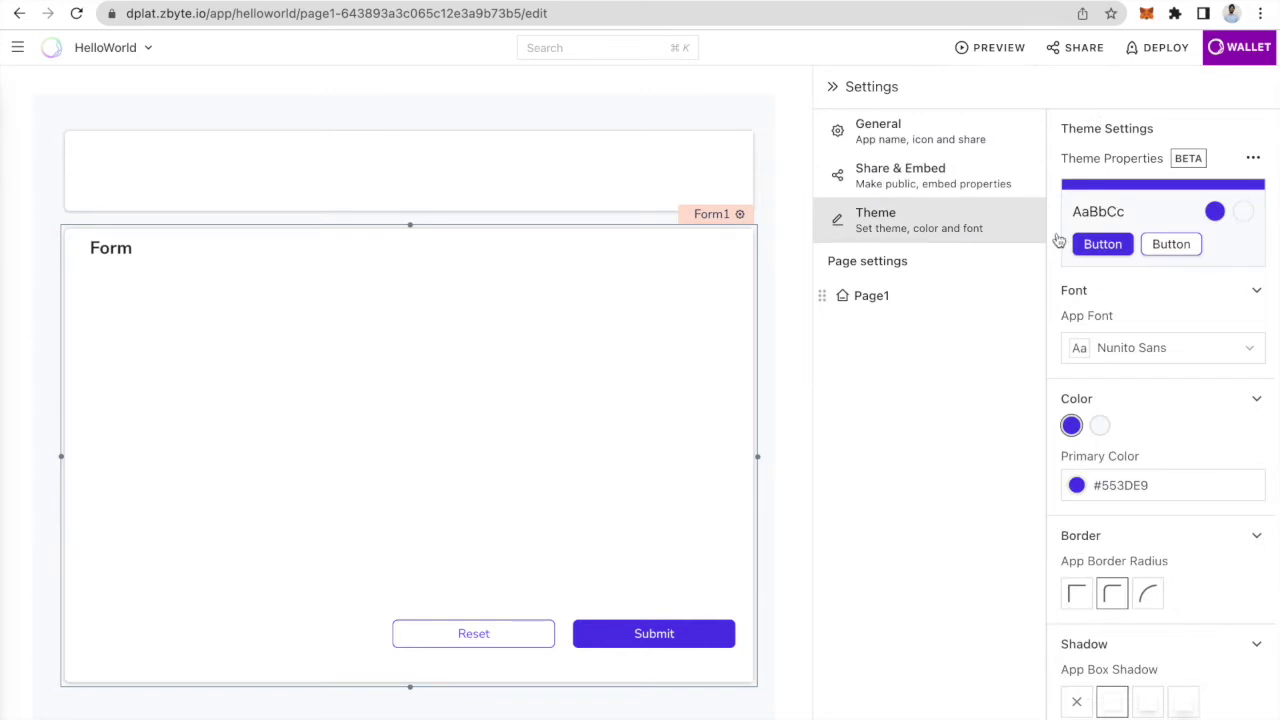
pyautogui.click(1213, 230)
pyautogui.scroll(-5, 1211, 295)
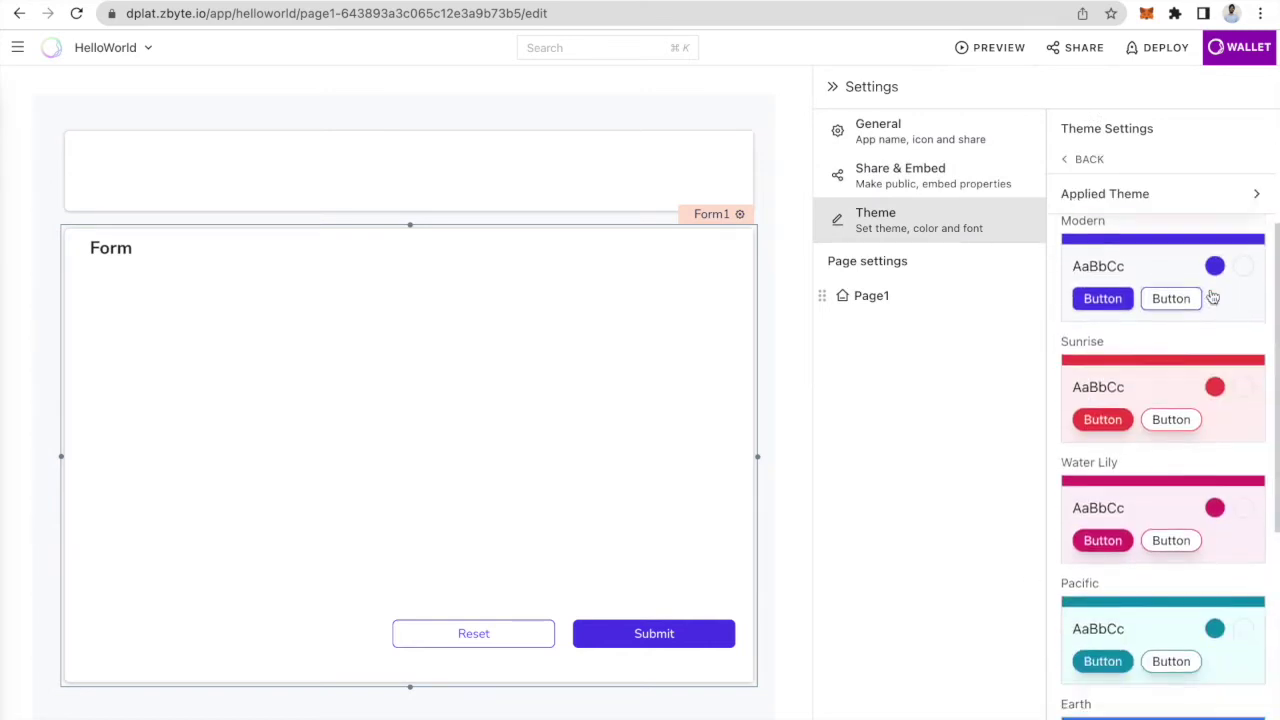
pyautogui.scroll(5, 1166, 434)
pyautogui.scroll(-5, 1166, 434)
pyautogui.click(1151, 416)
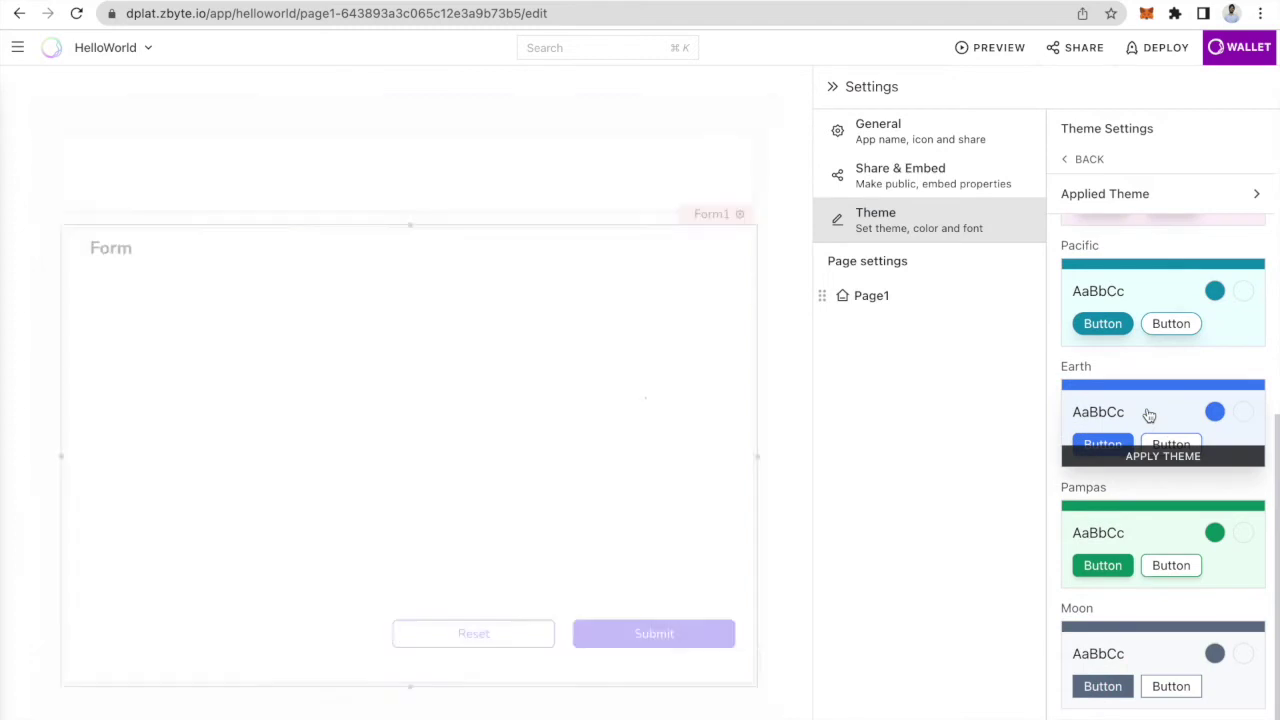
pyautogui.click(834, 88)
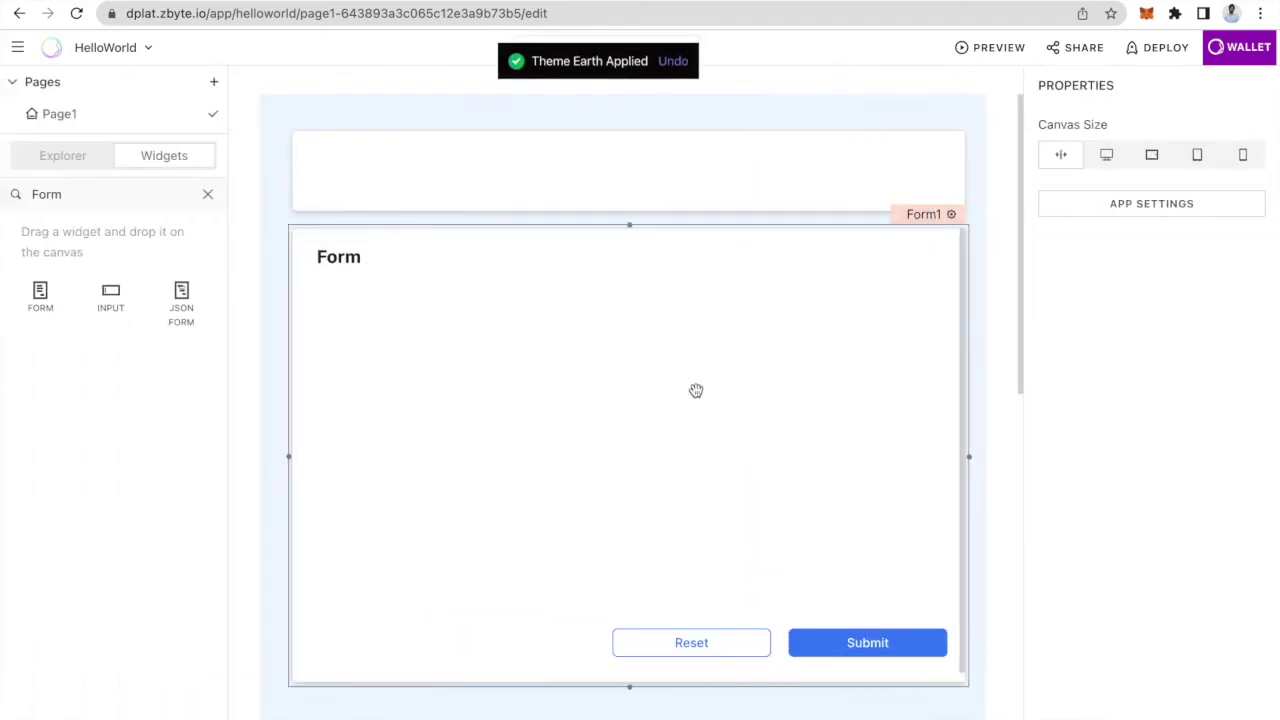
# Step: Set the top container's background color to light purple #d8b4fe
pyautogui.click(708, 174)
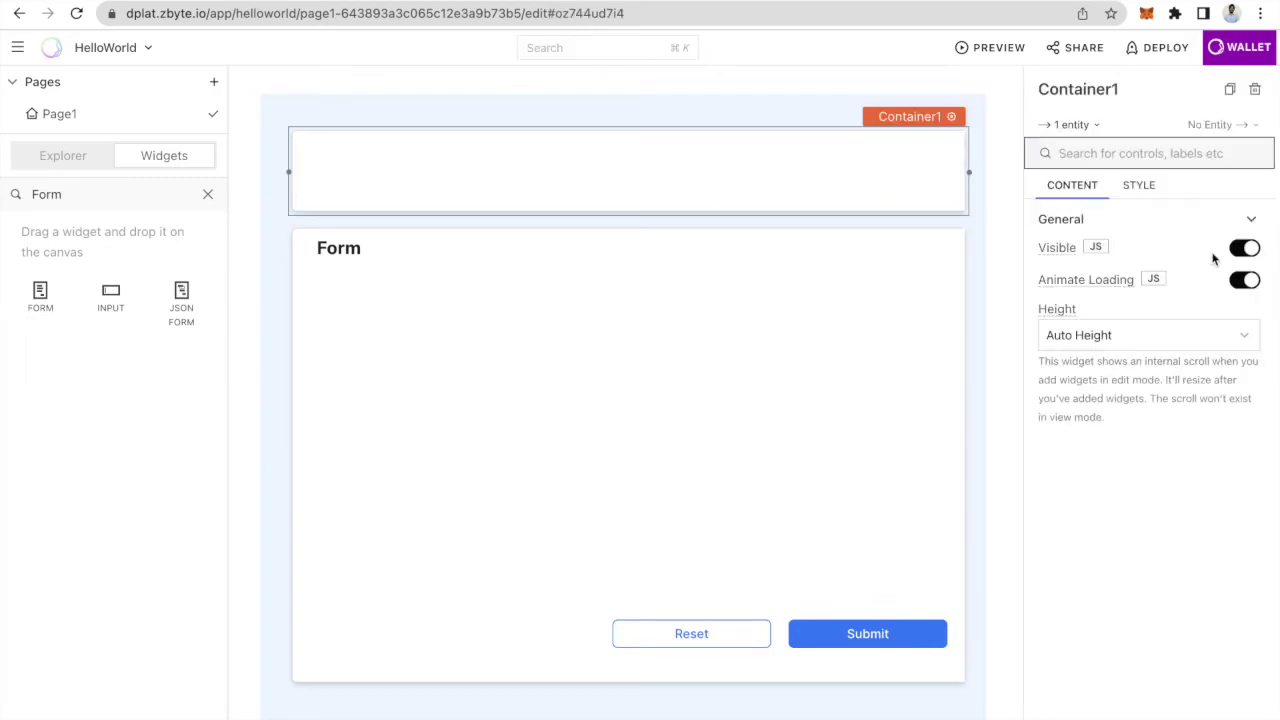
pyautogui.click(1139, 187)
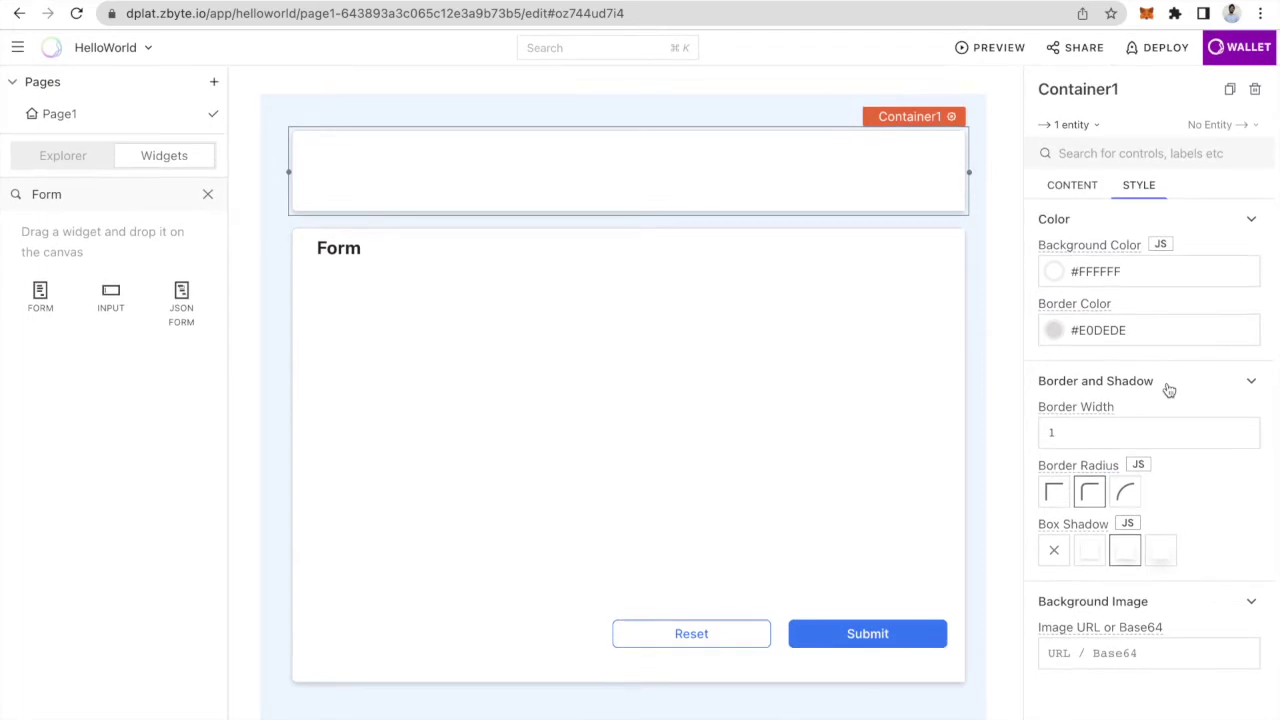
pyautogui.click(1052, 284)
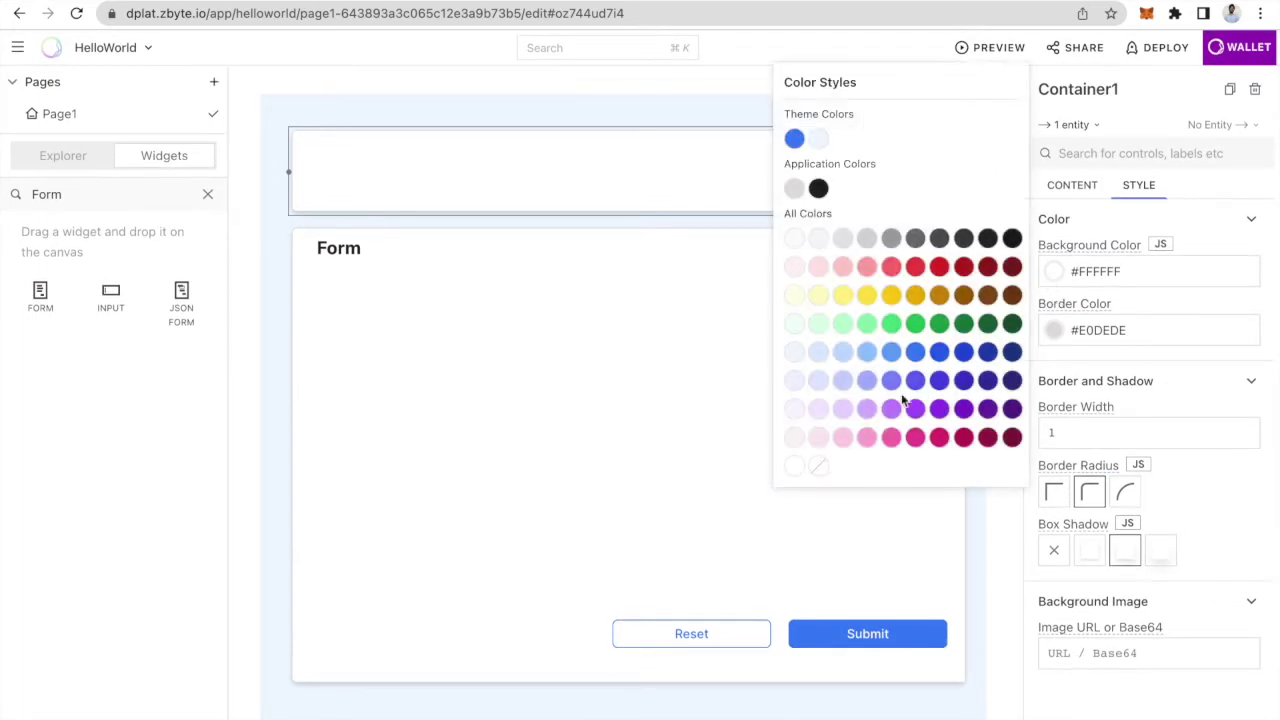
pyautogui.click(866, 408)
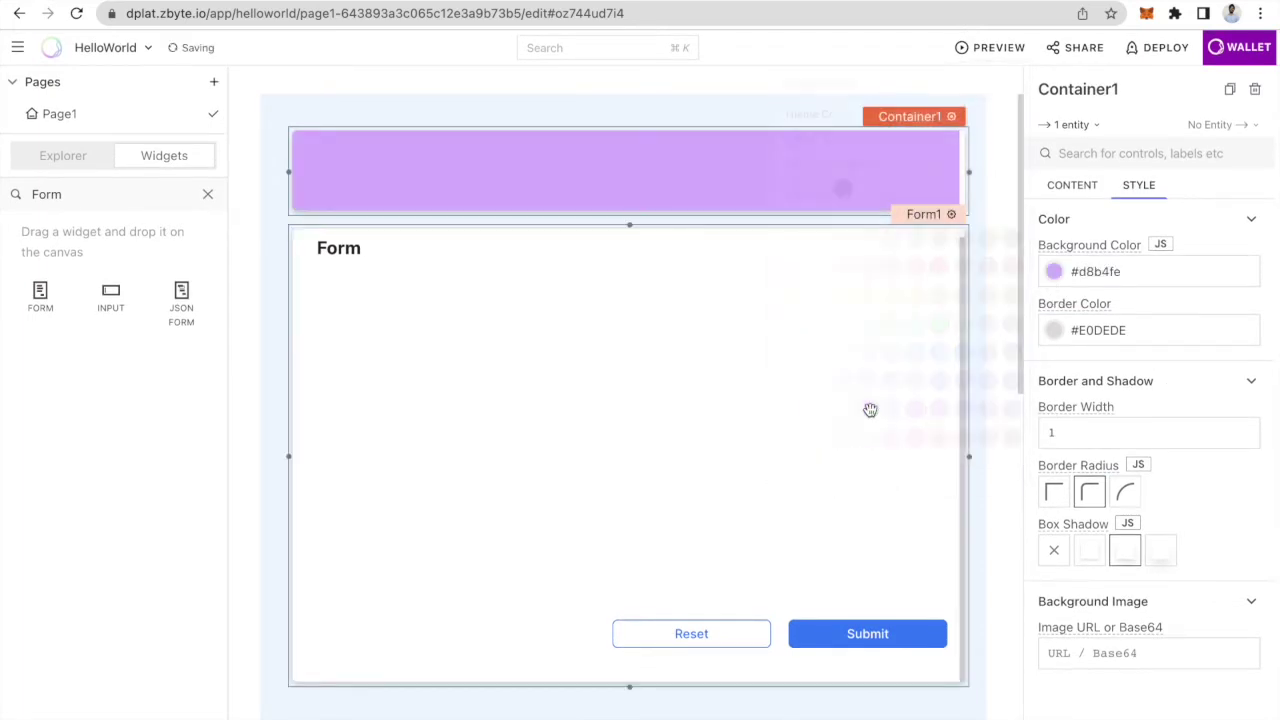
# Step: Change the top container's background to the purple one shade darker than its current light purple
pyautogui.click(1054, 271)
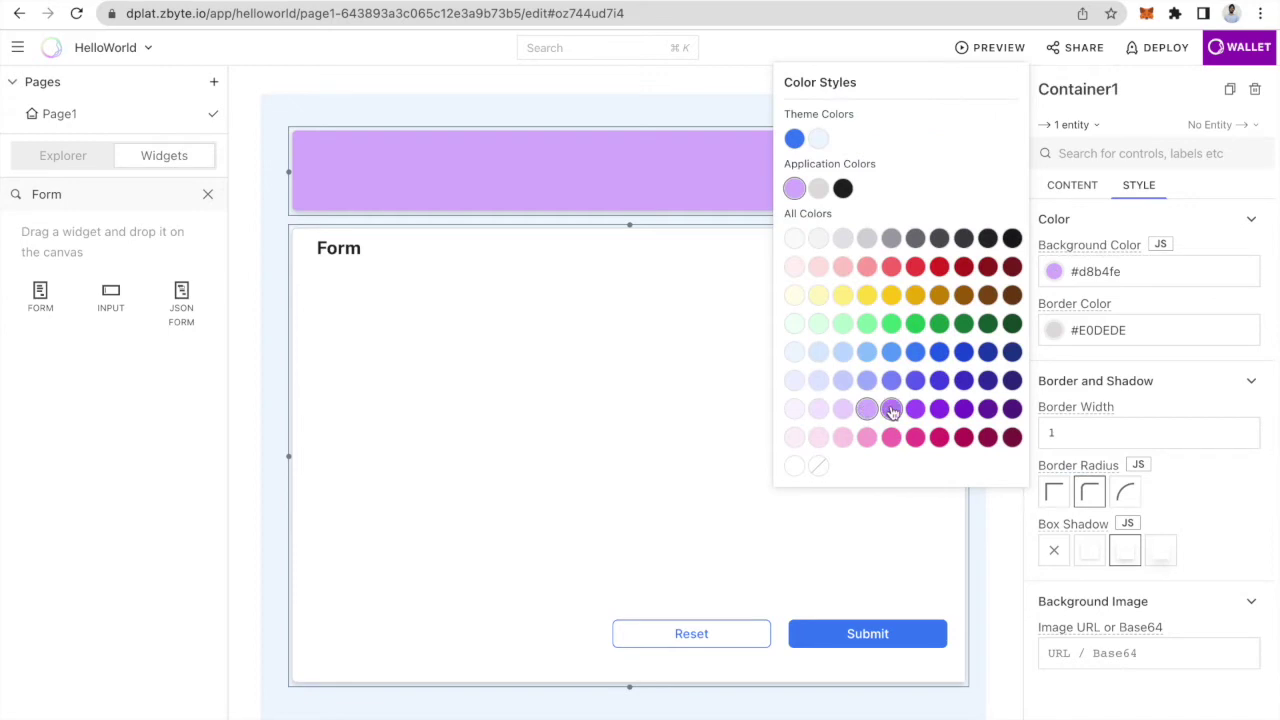
pyautogui.click(891, 410)
pyautogui.click(853, 365)
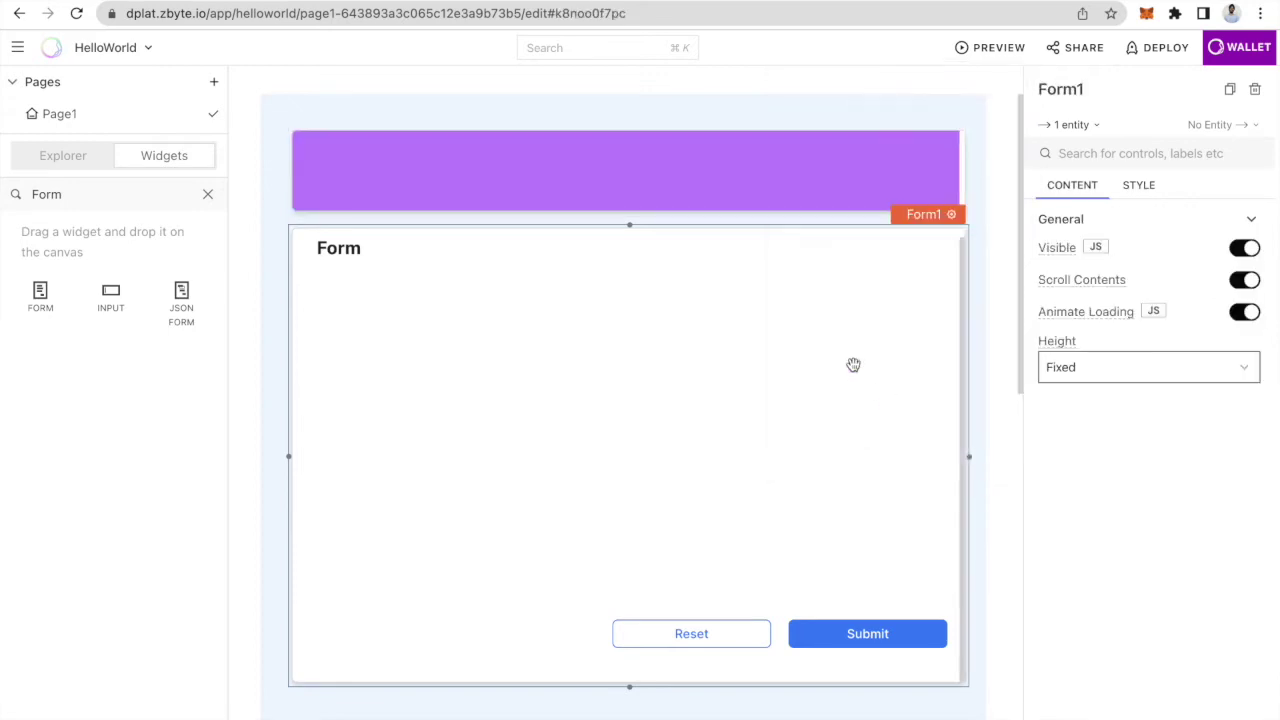
# Step: Set the form's background color to very light purple #f3e8ff
pyautogui.click(1135, 192)
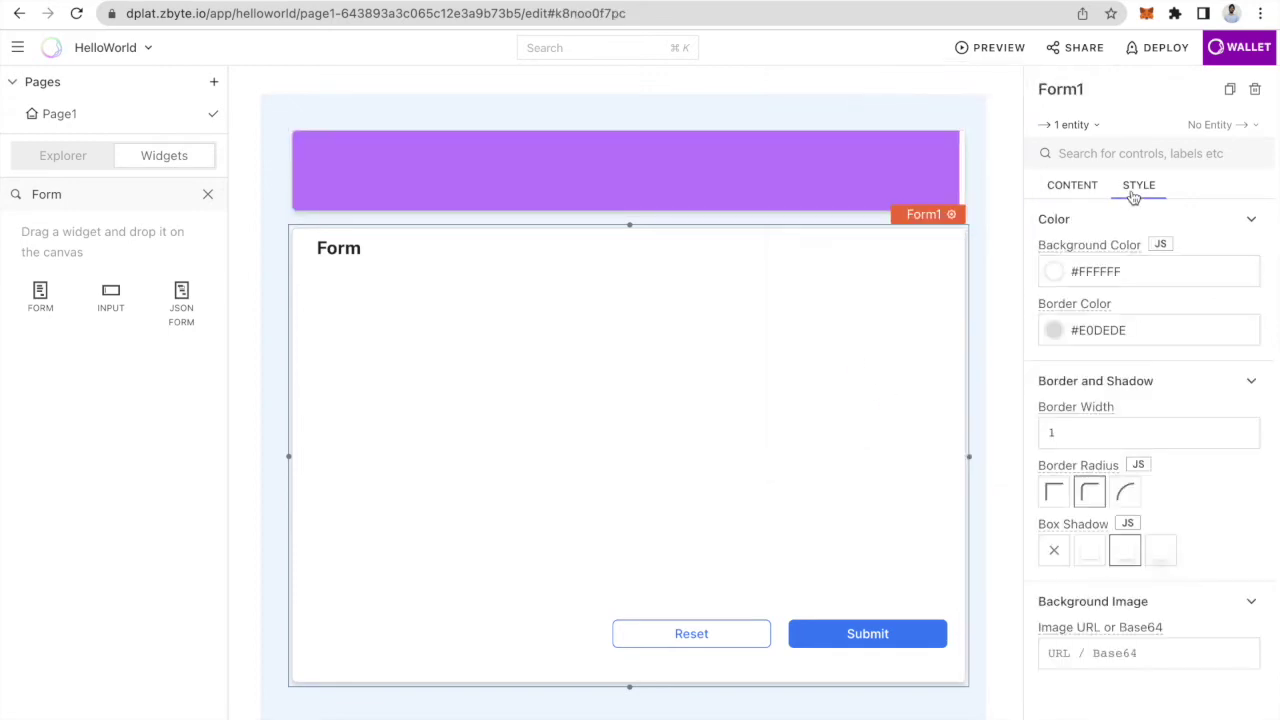
pyautogui.click(1056, 283)
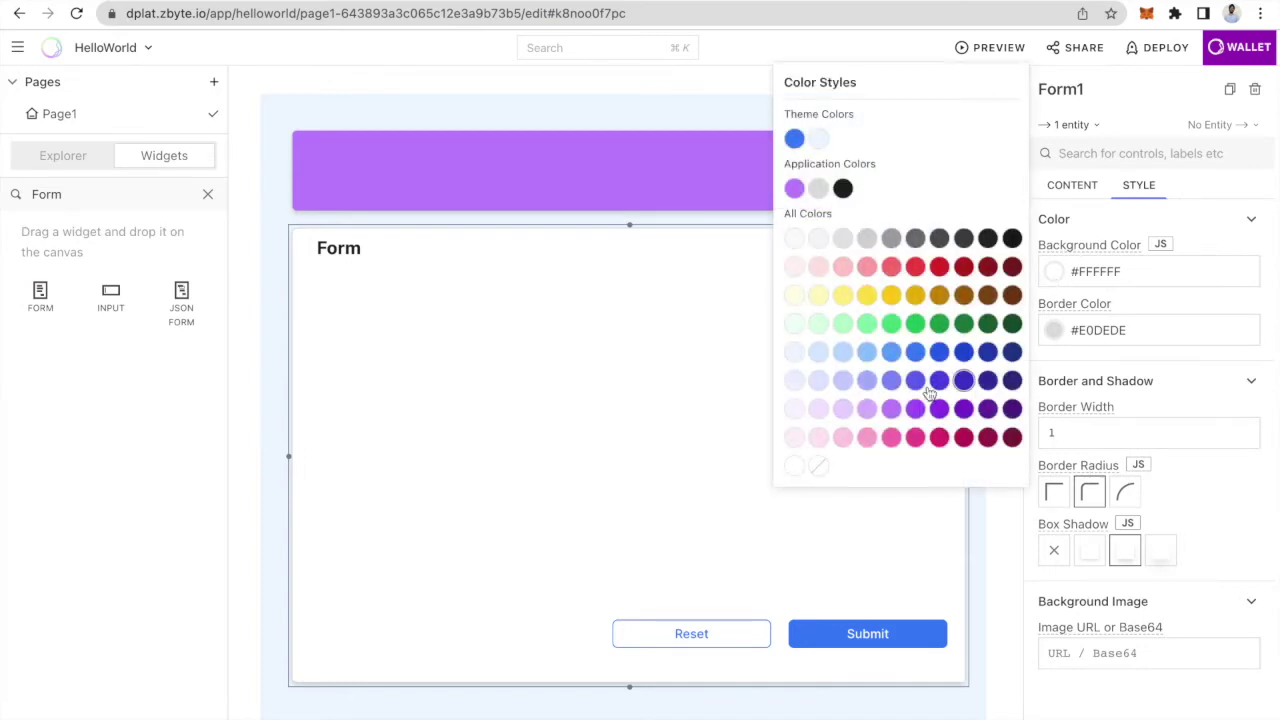
pyautogui.click(843, 410)
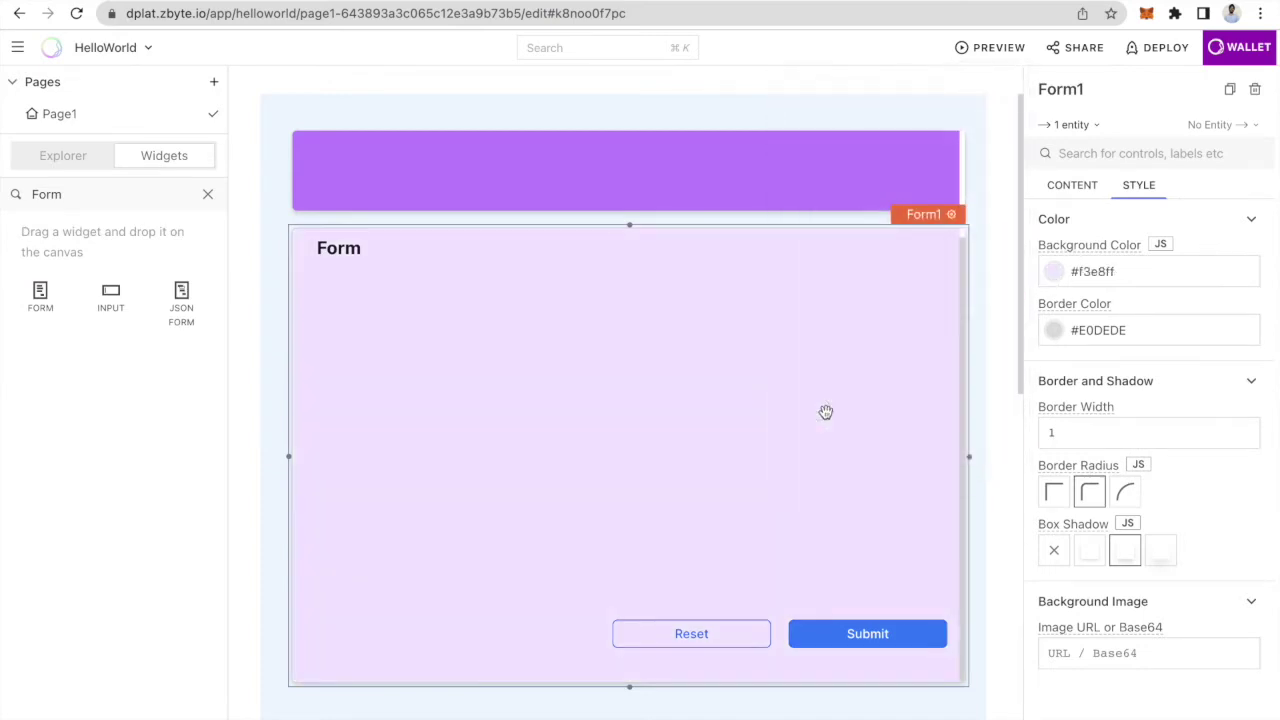
pyautogui.click(977, 194)
pyautogui.scroll(1, 788, 430)
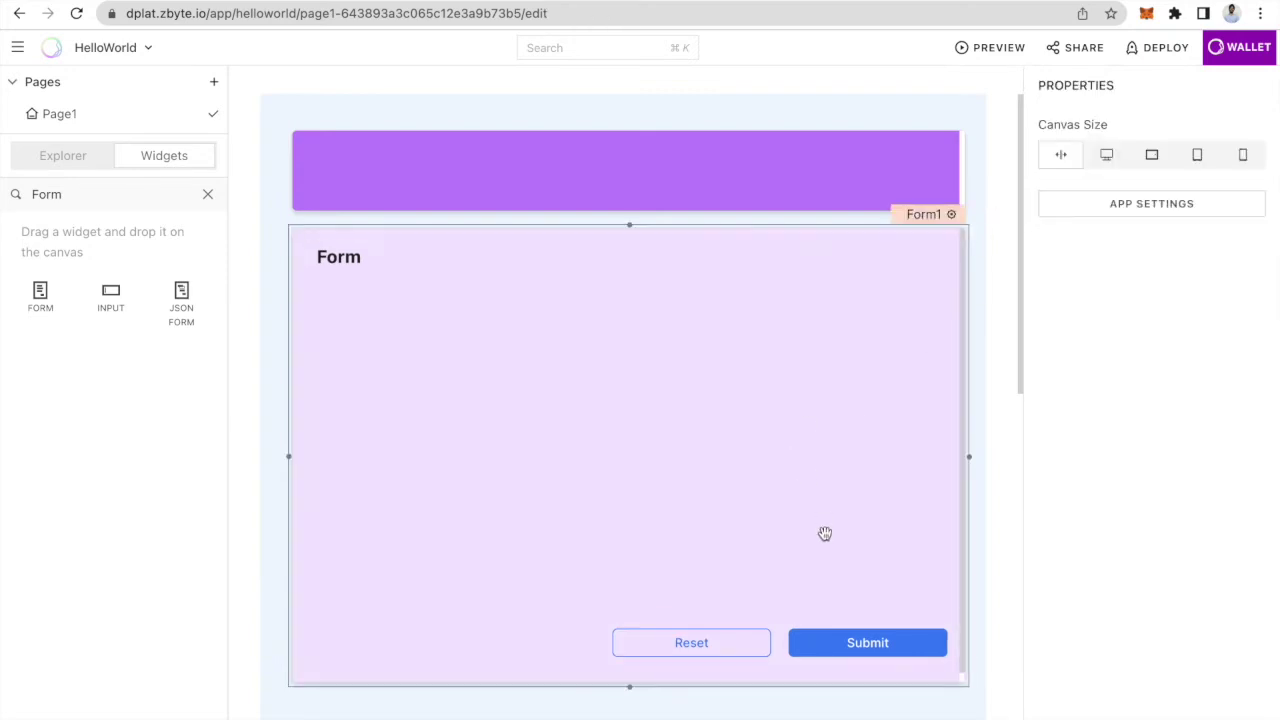
pyautogui.scroll(-1, 825, 533)
# Step: Change the Submit button's color to the darkest near-black shade in the palette
pyautogui.click(888, 645)
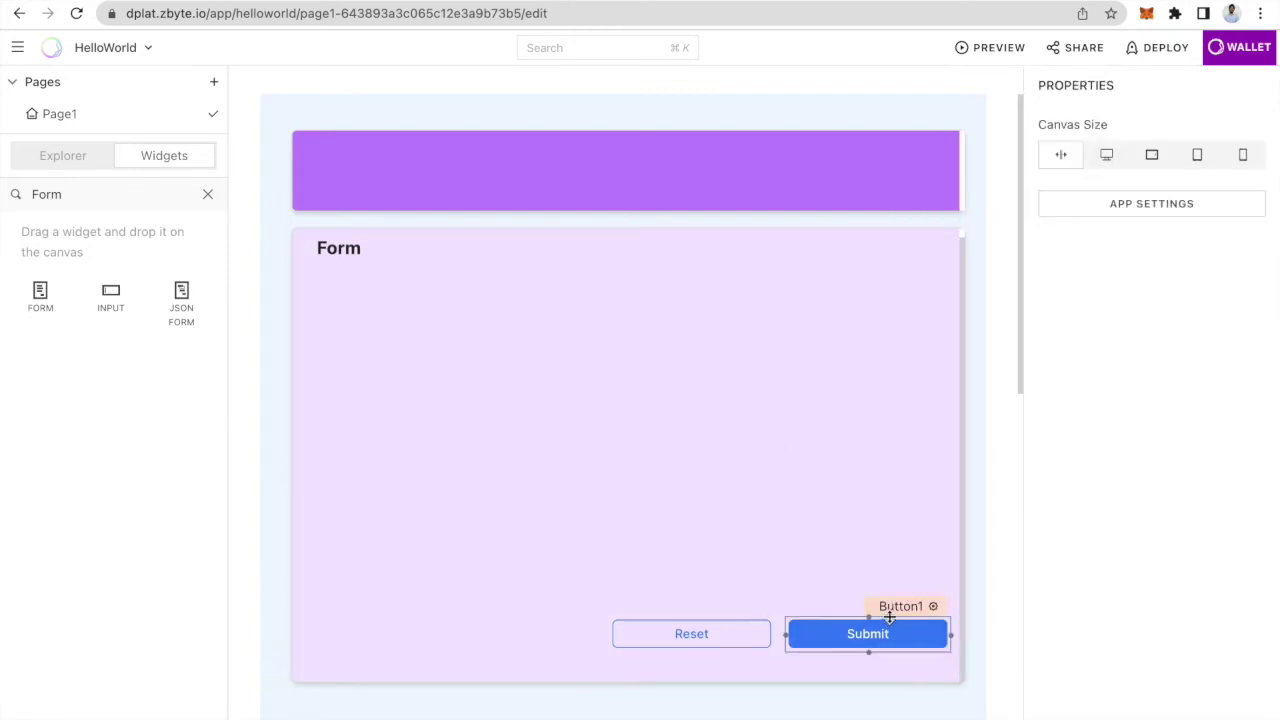
pyautogui.scroll(-2, 1158, 555)
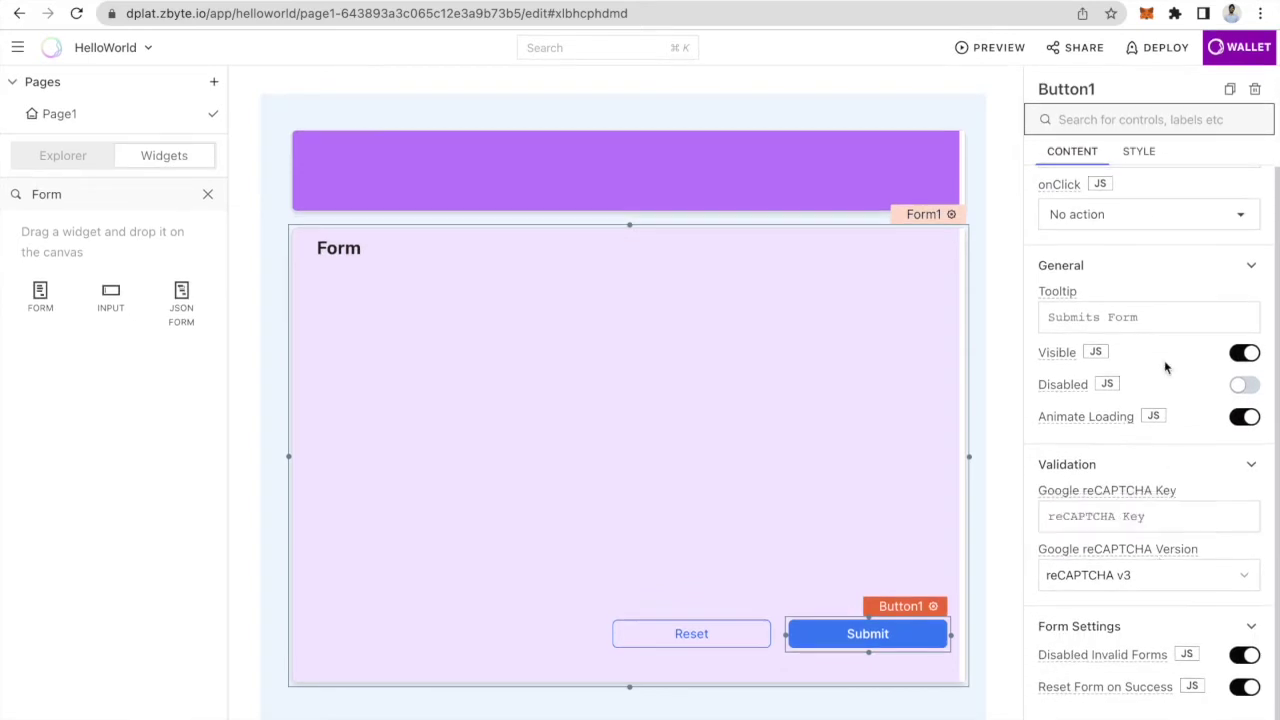
pyautogui.scroll(2, 1150, 300)
pyautogui.click(1142, 194)
pyautogui.scroll(-1, 1214, 485)
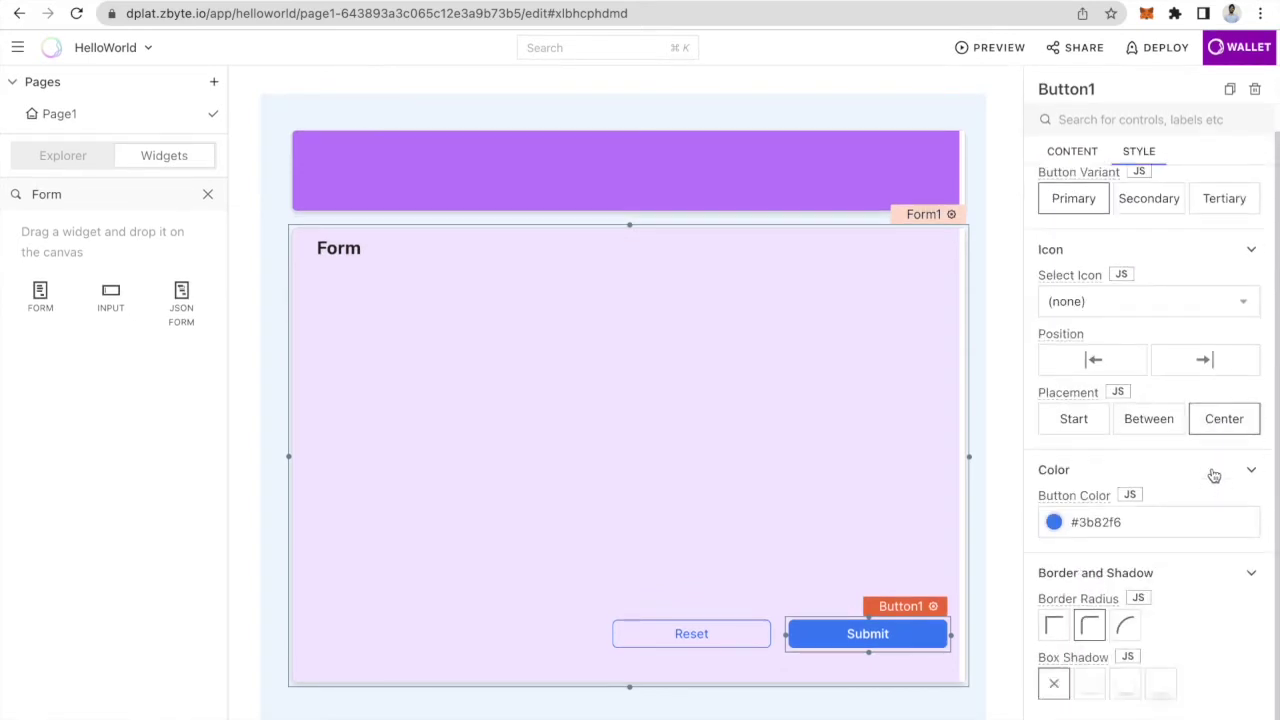
pyautogui.click(1054, 522)
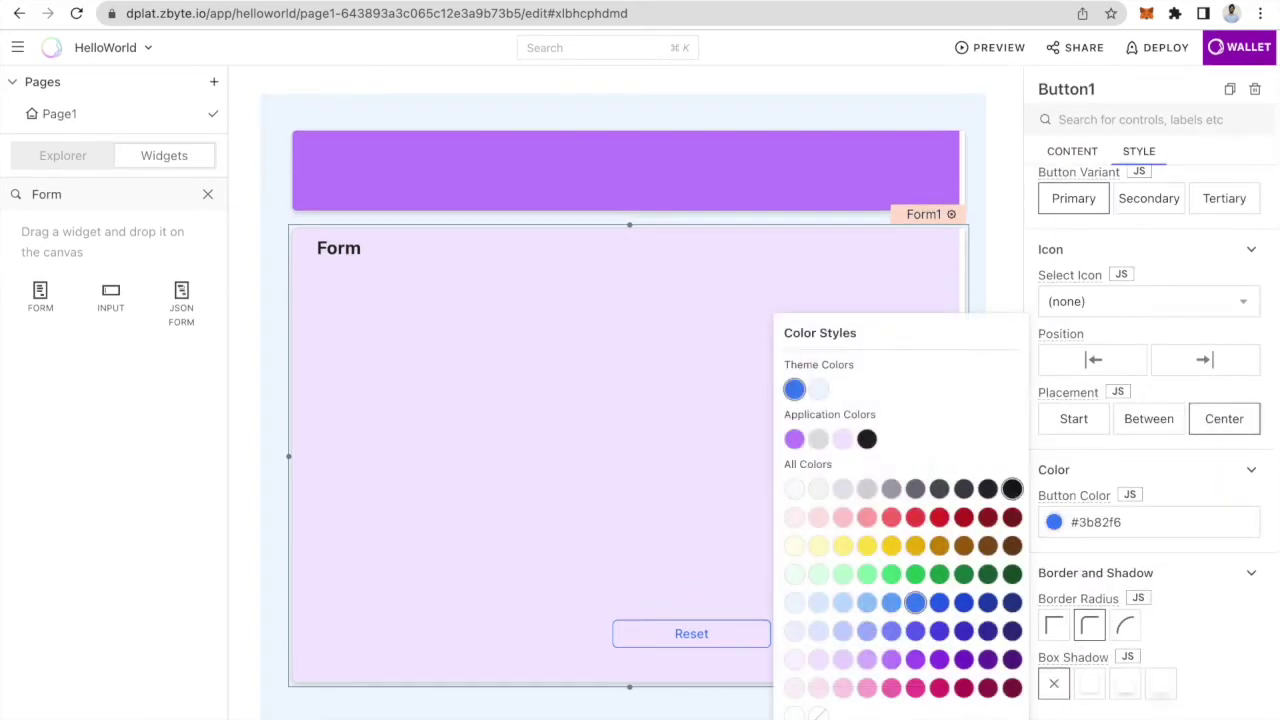
pyautogui.click(1009, 487)
# Step: Set the Reset button's color to near-black #18181b to match the Submit button
pyautogui.click(760, 640)
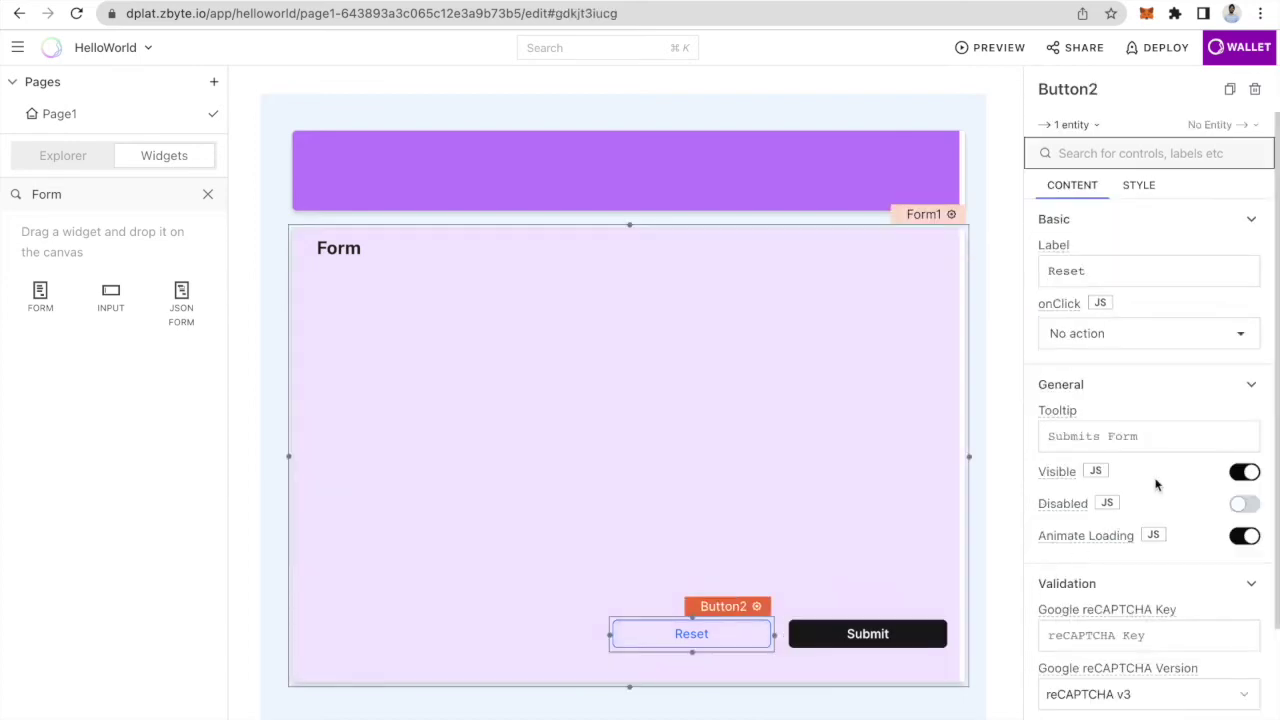
pyautogui.click(1138, 186)
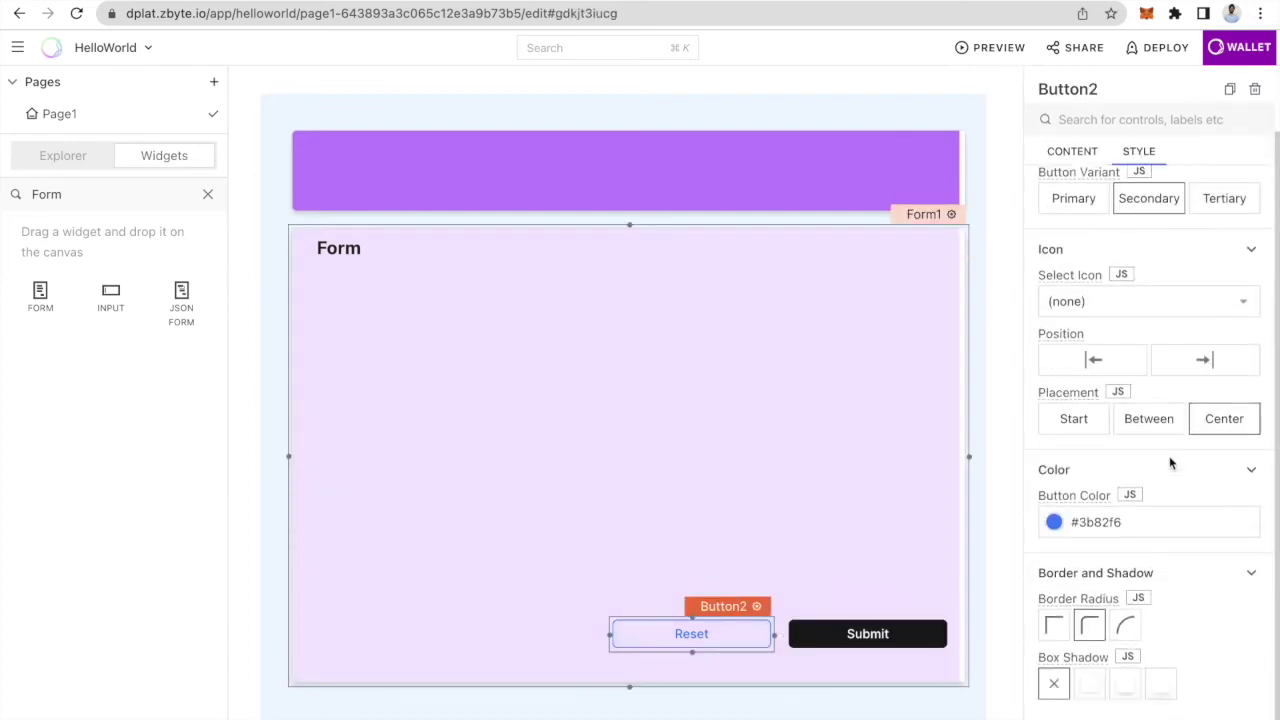
pyautogui.click(1070, 522)
pyautogui.click(1009, 487)
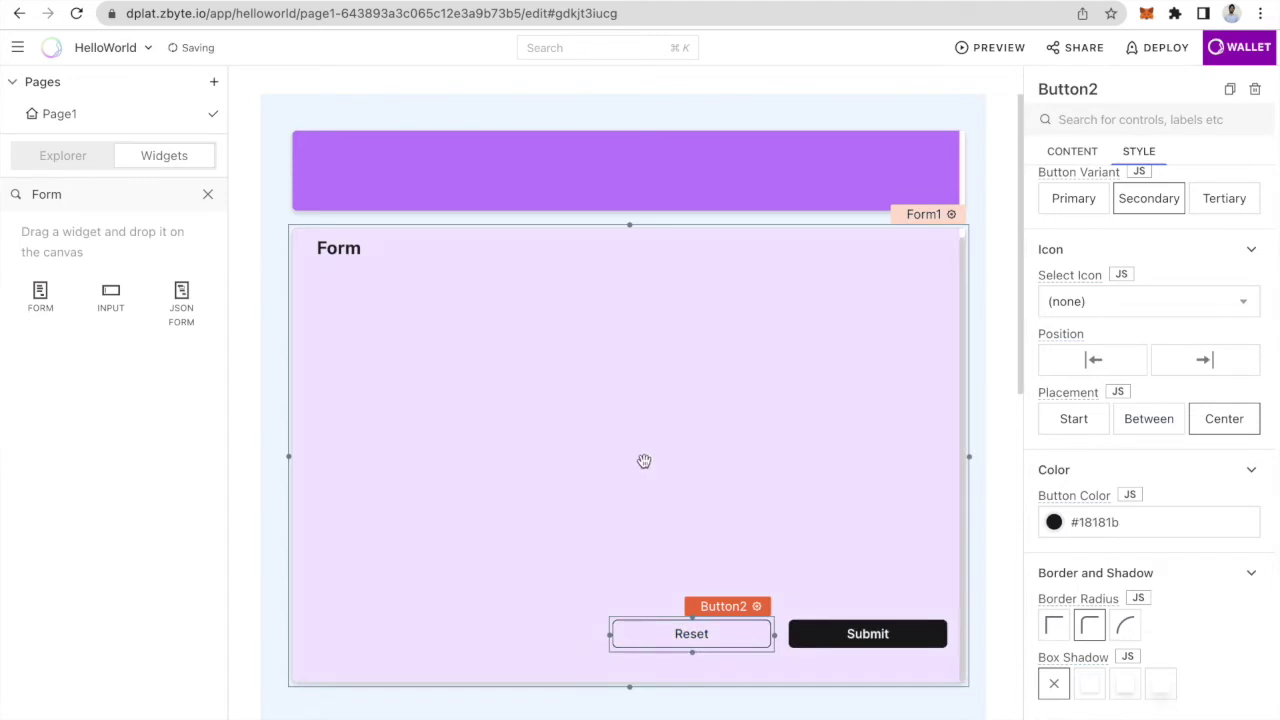
# Step: Delete the "Form" title text from the top of the form
pyautogui.click(580, 425)
pyautogui.click(350, 250)
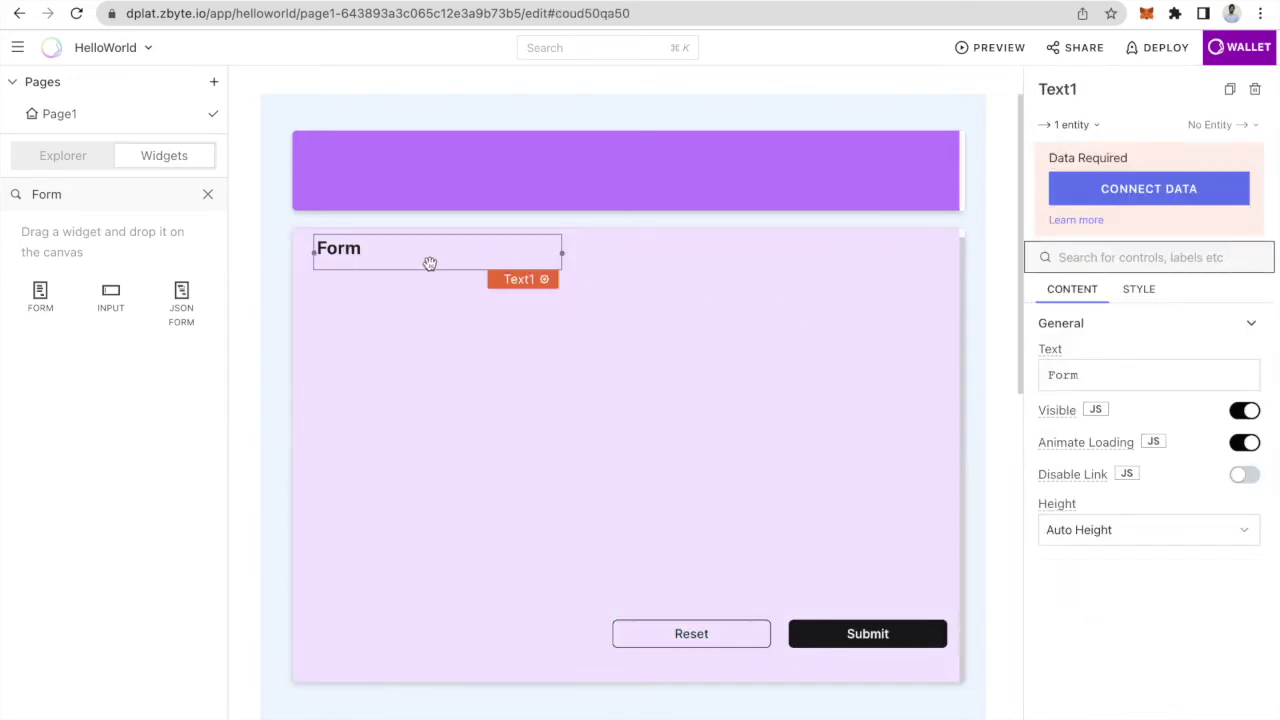
pyautogui.press('Delete')
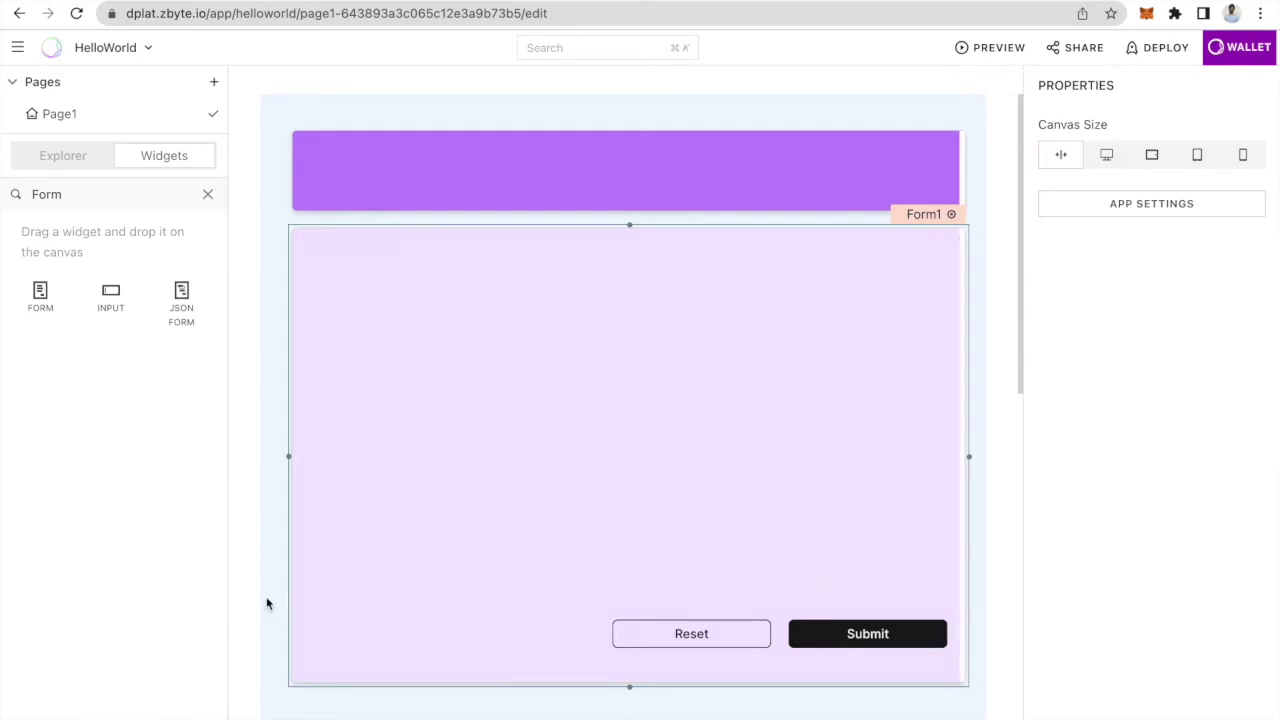
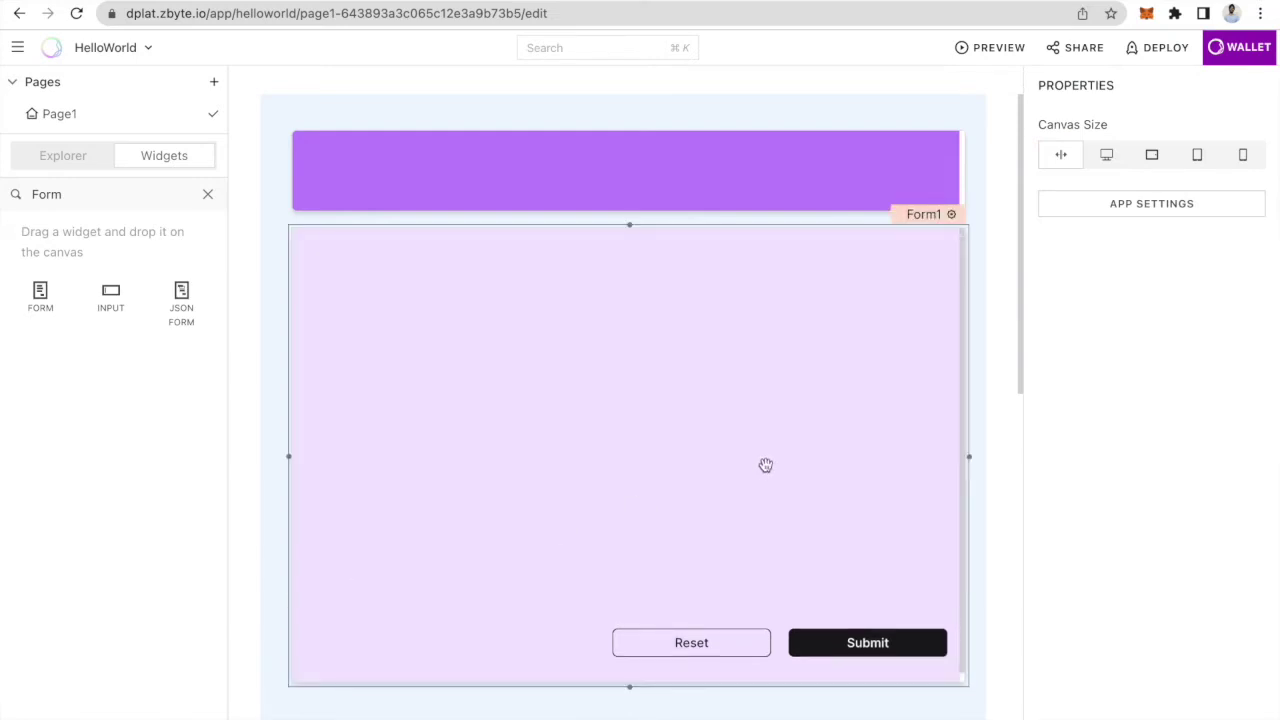
# Step: Preview the app, switch the canvas size to desktop, and check the preview again before returning to editing
pyautogui.click(997, 50)
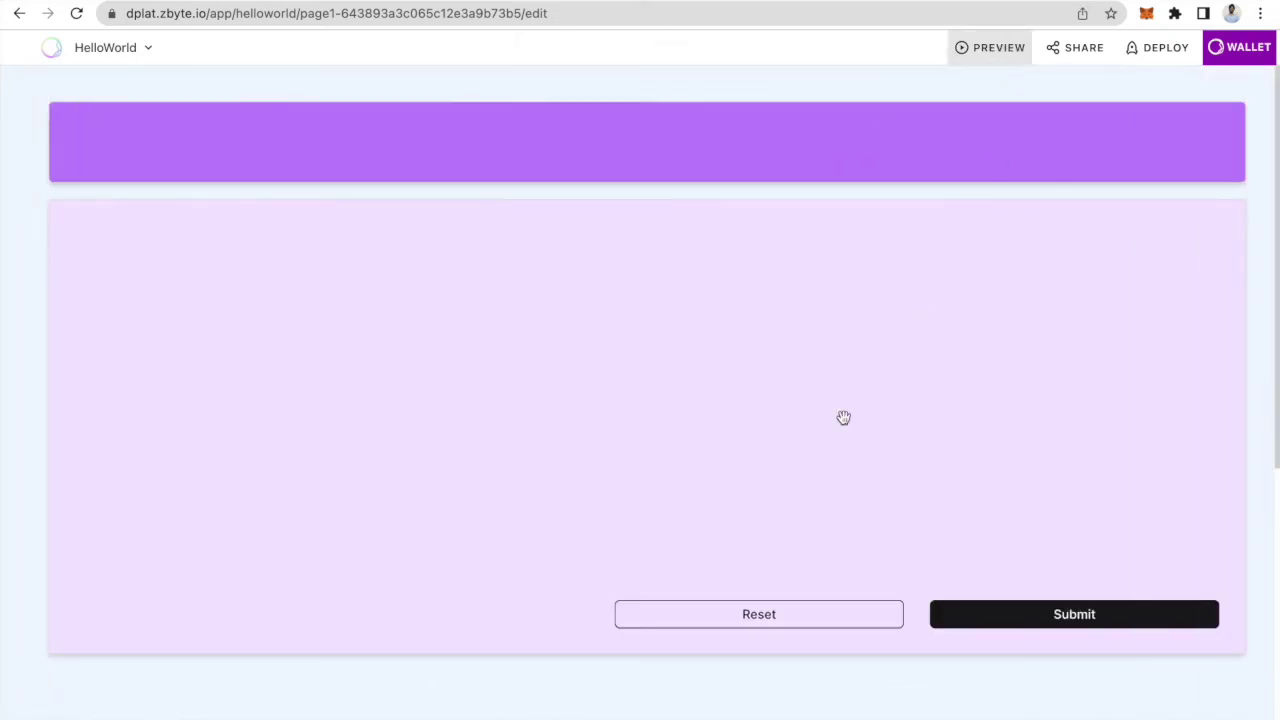
pyautogui.click(983, 52)
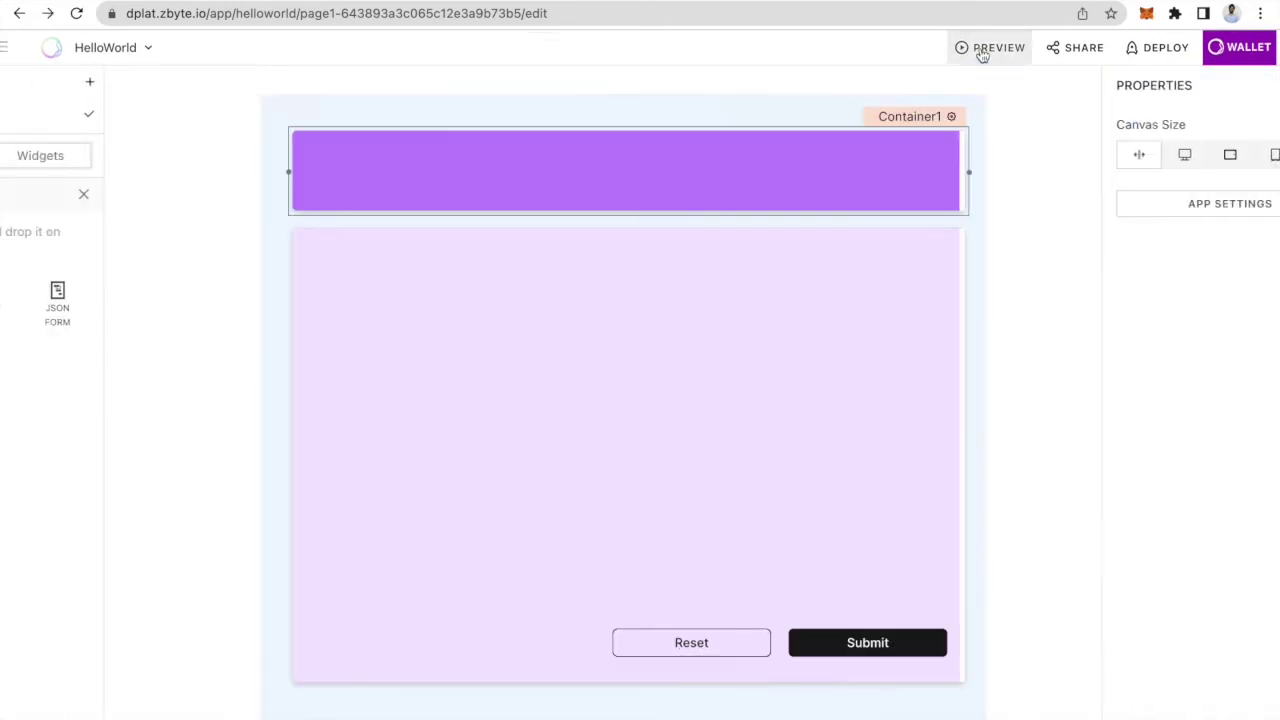
pyautogui.click(1117, 160)
pyautogui.click(975, 49)
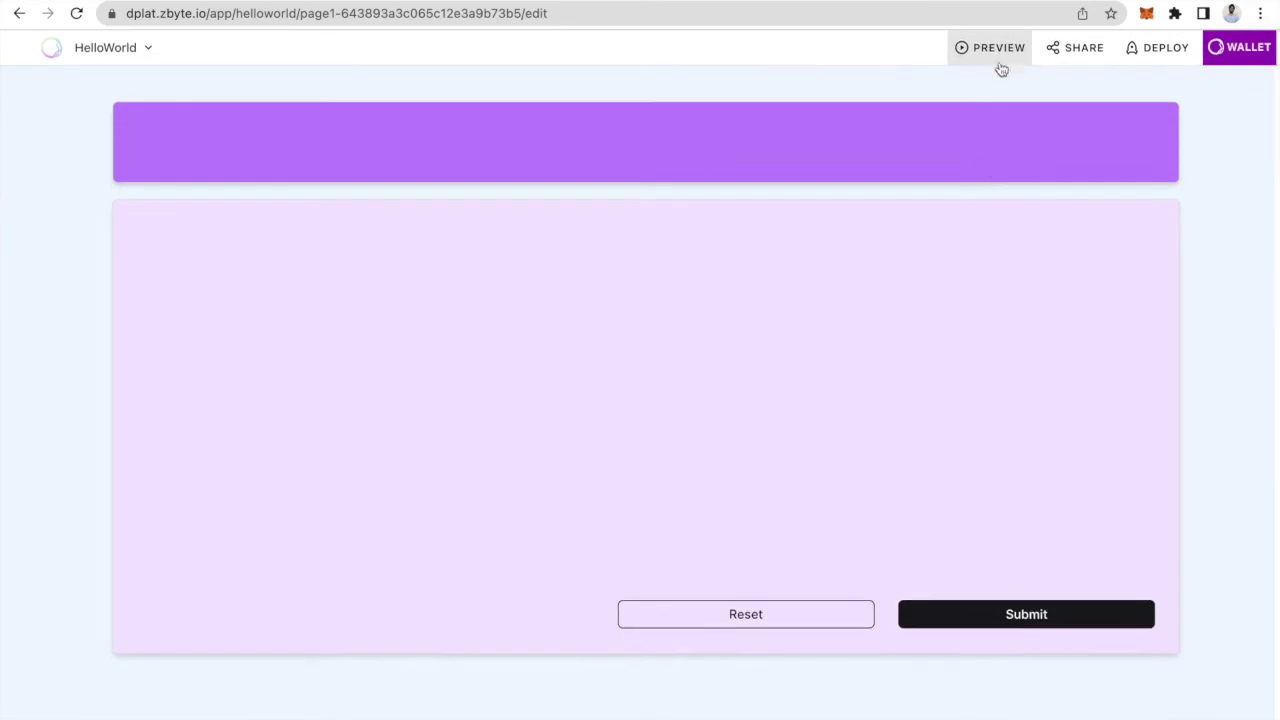
pyautogui.click(995, 53)
pyautogui.click(723, 251)
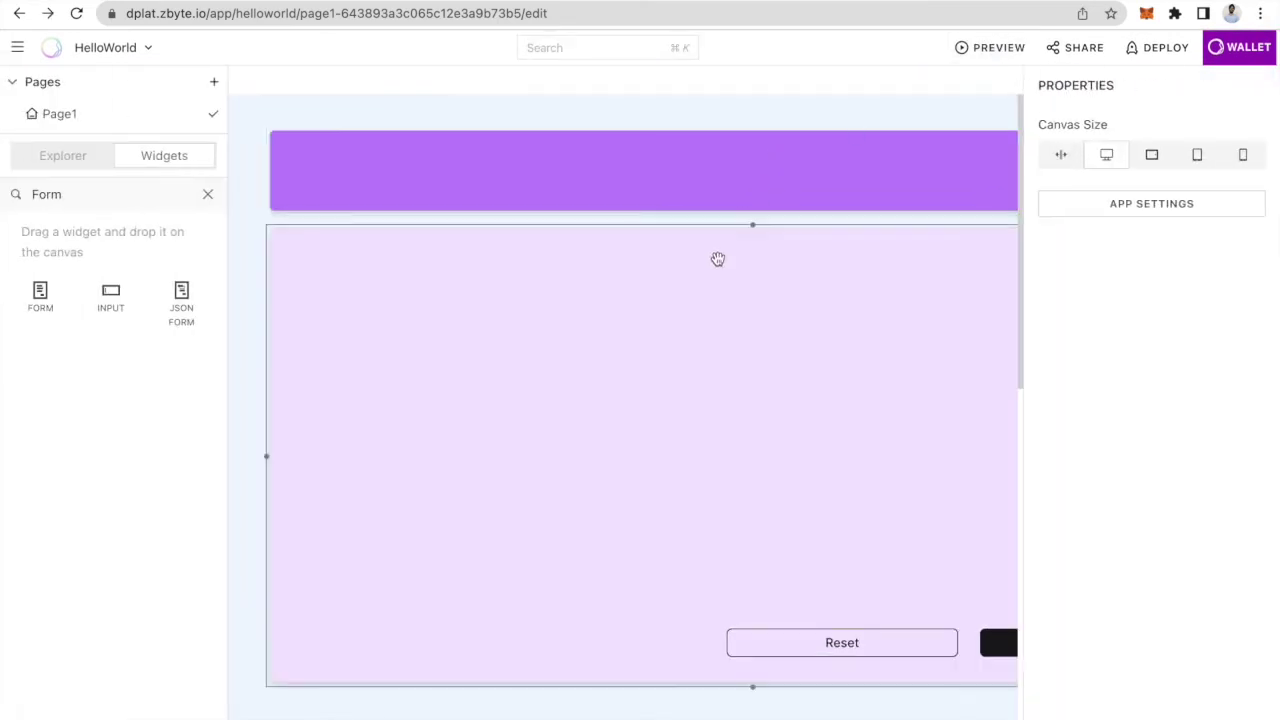
# Step: Find the Text widget and place it inside the purple header container
pyautogui.click(114, 194)
pyautogui.press('BackSpace')
pyautogui.press('BackSpace')
pyautogui.press('BackSpace')
pyautogui.press('BackSpace')
pyautogui.write('Text')
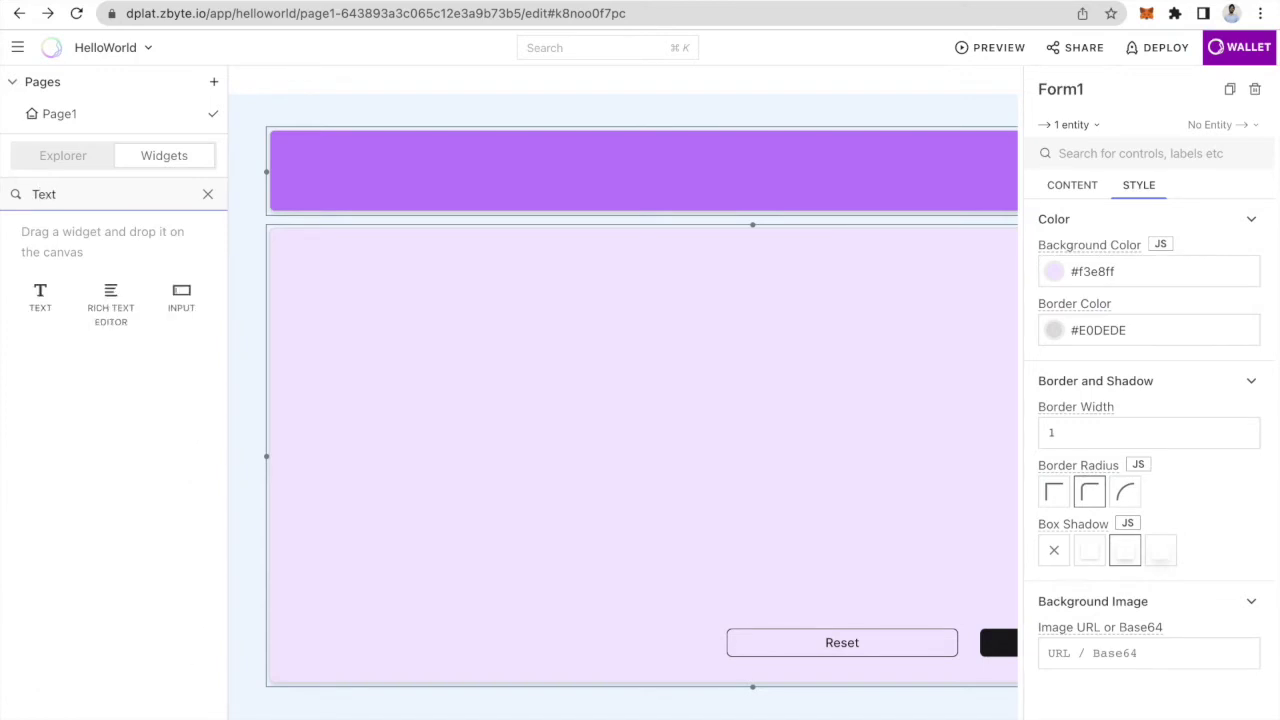
pyautogui.moveTo(40, 295); pyautogui.dragTo(522, 180)
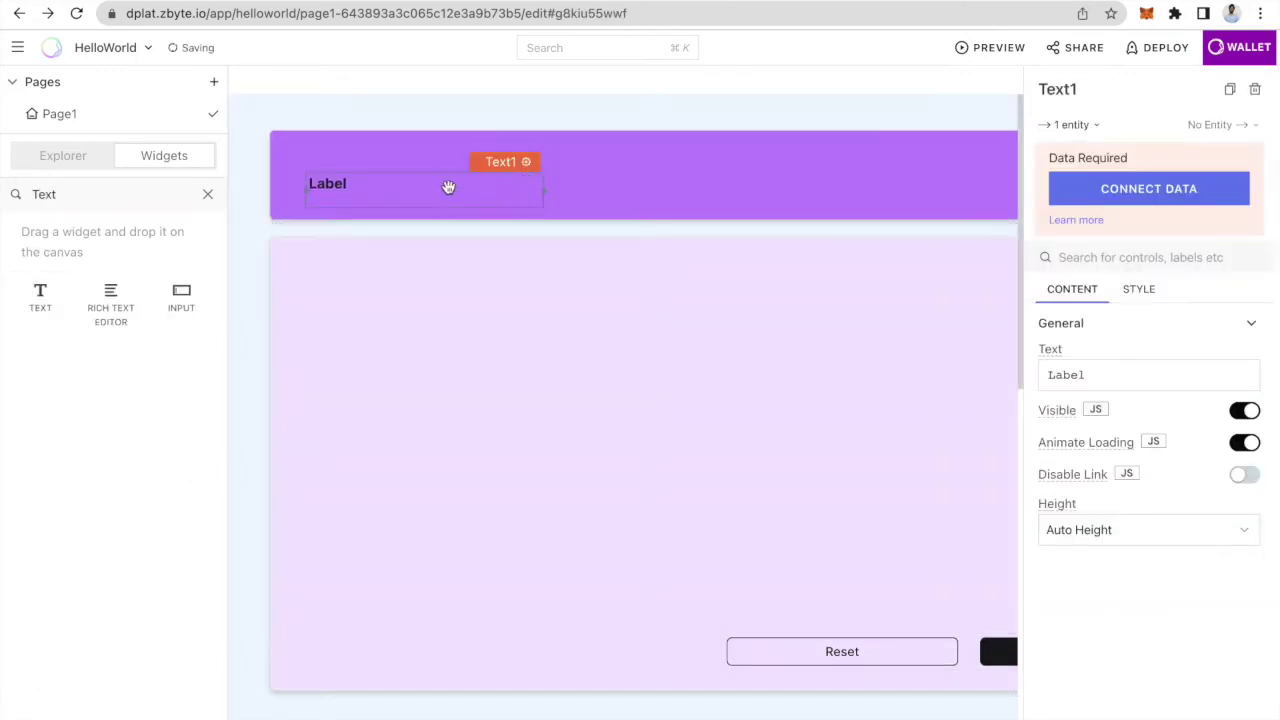
# Step: Set the header text to "Hello World - Store a number on Chain" and widen its box
pyautogui.click(1124, 381)
pyautogui.press('BackSpace')
pyautogui.write('Hello World - S')
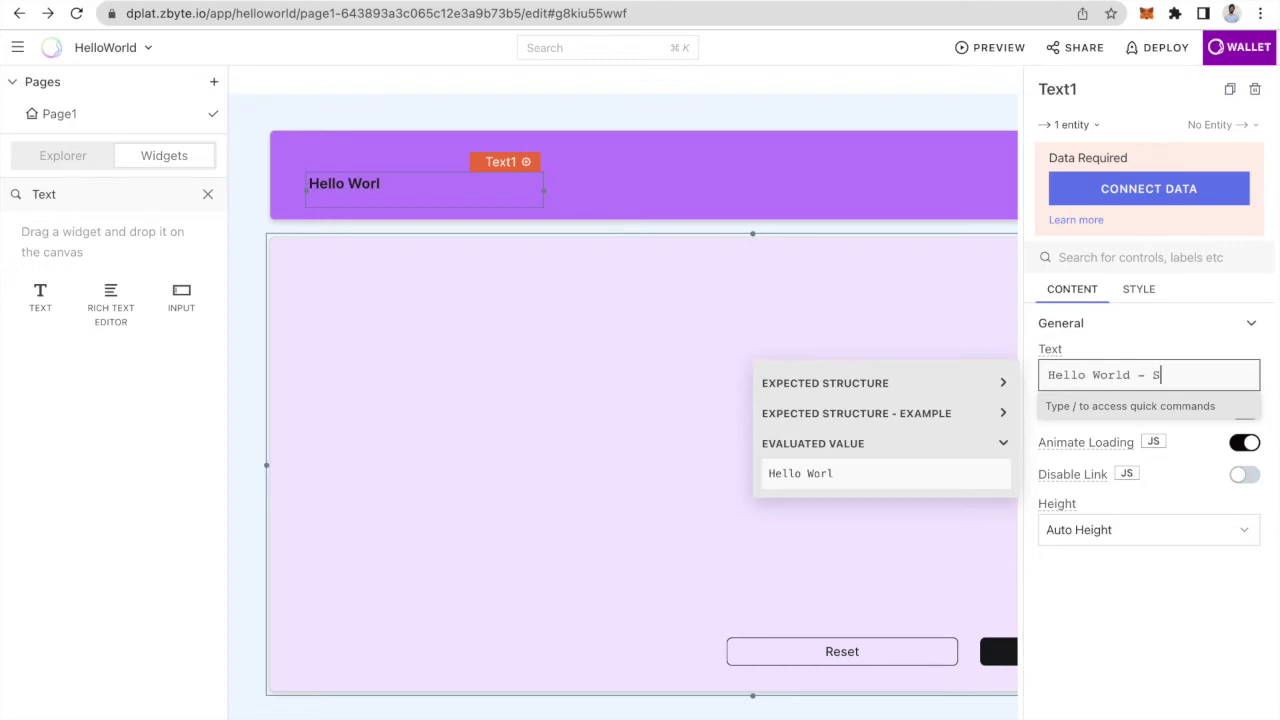
pyautogui.write('tore a number on Chain')
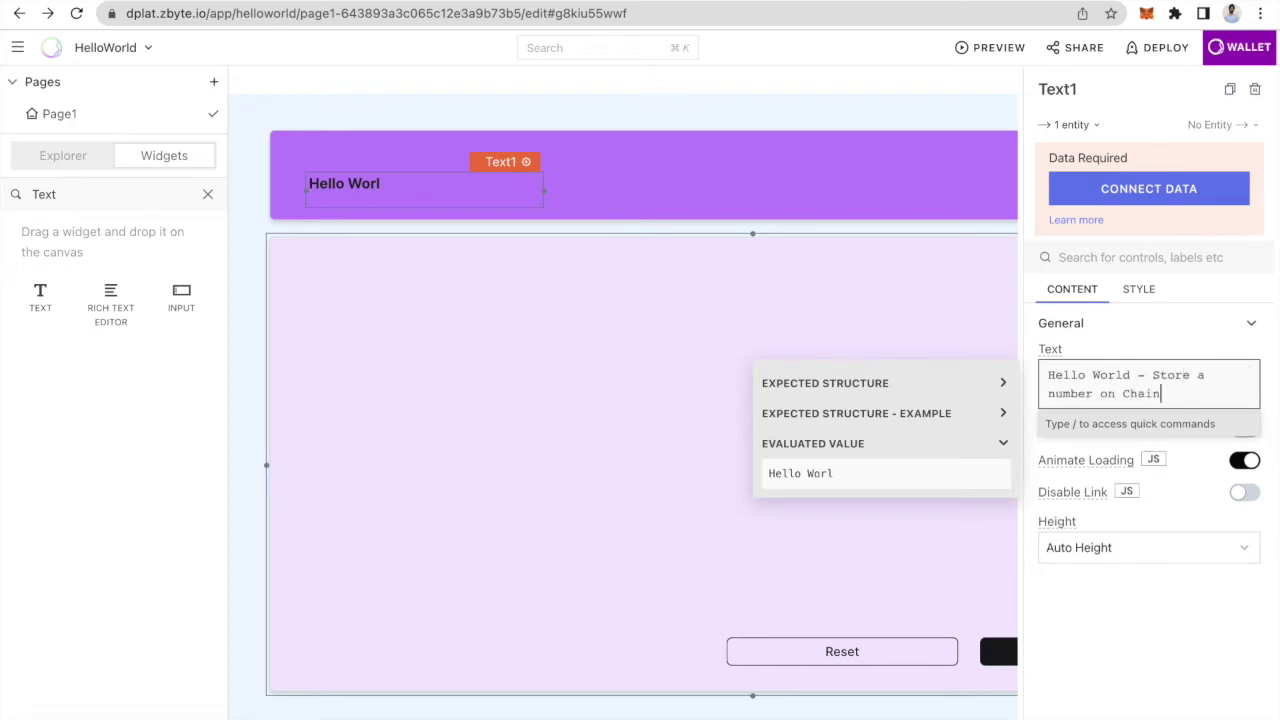
pyautogui.click(545, 207)
# Step: Set the header text's font size to XL (1.875rem)
pyautogui.click(1146, 293)
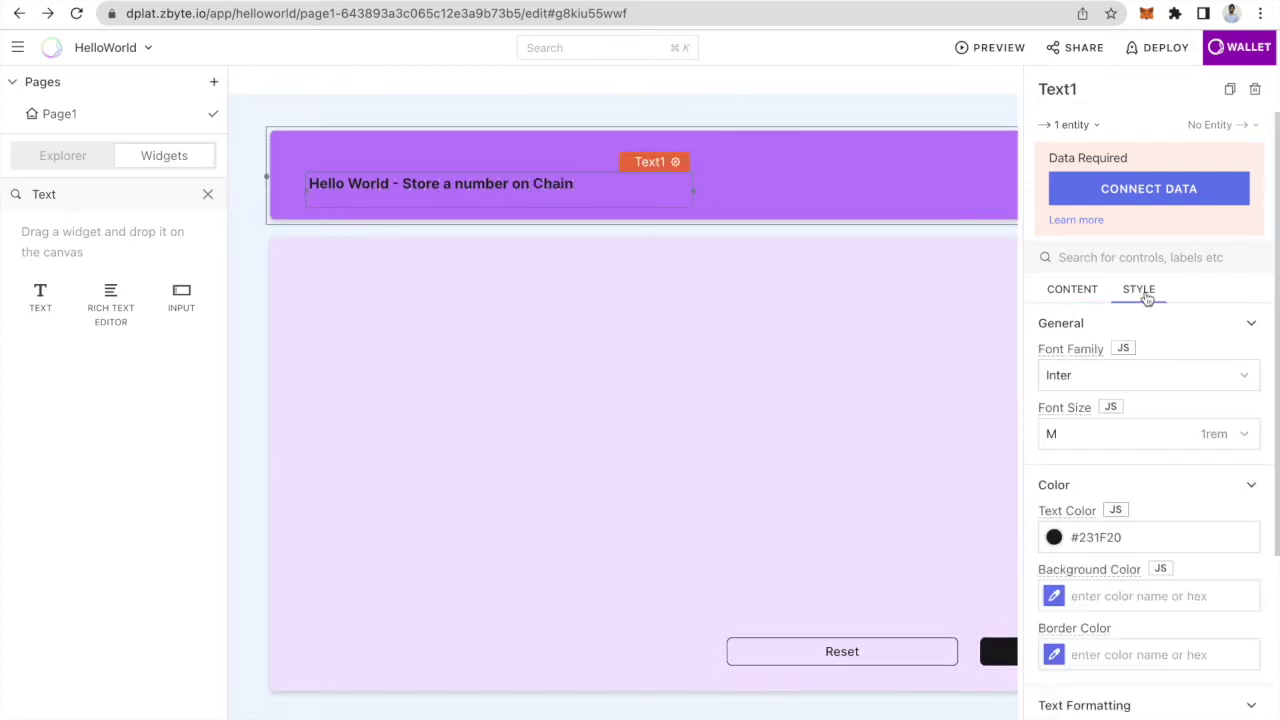
pyautogui.scroll(-1, 1234, 569)
pyautogui.click(1237, 388)
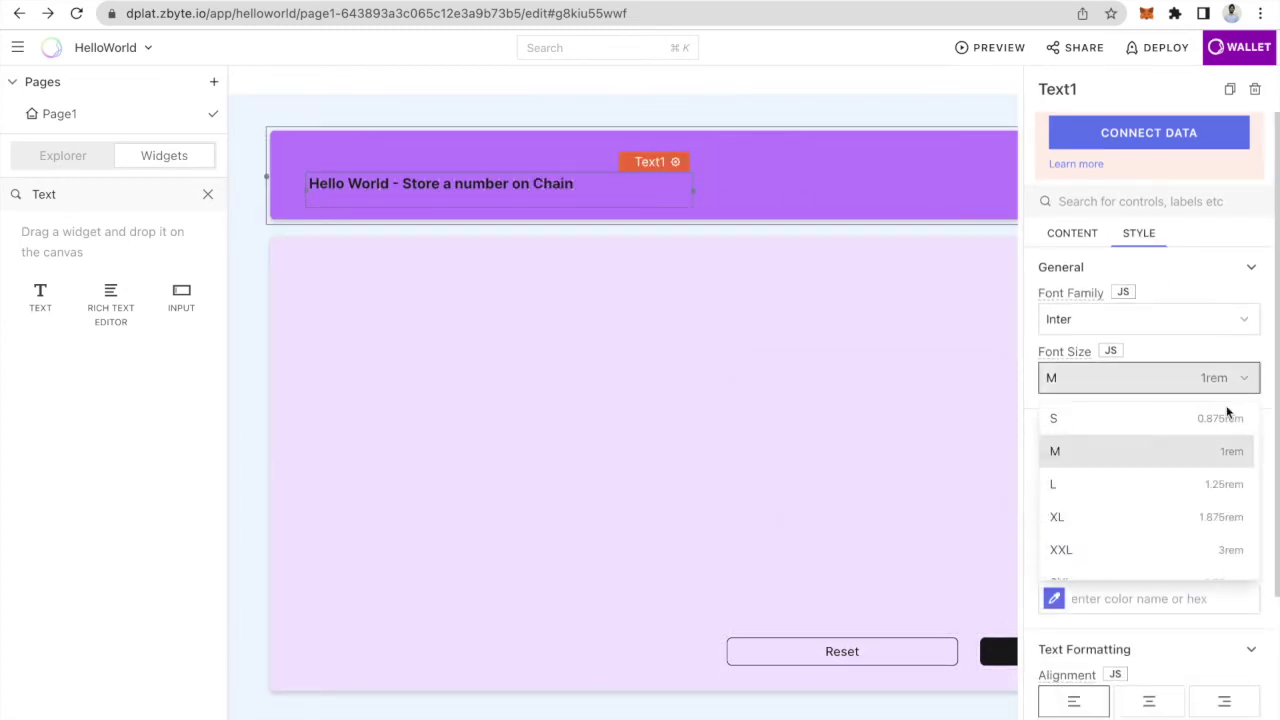
pyautogui.click(1150, 521)
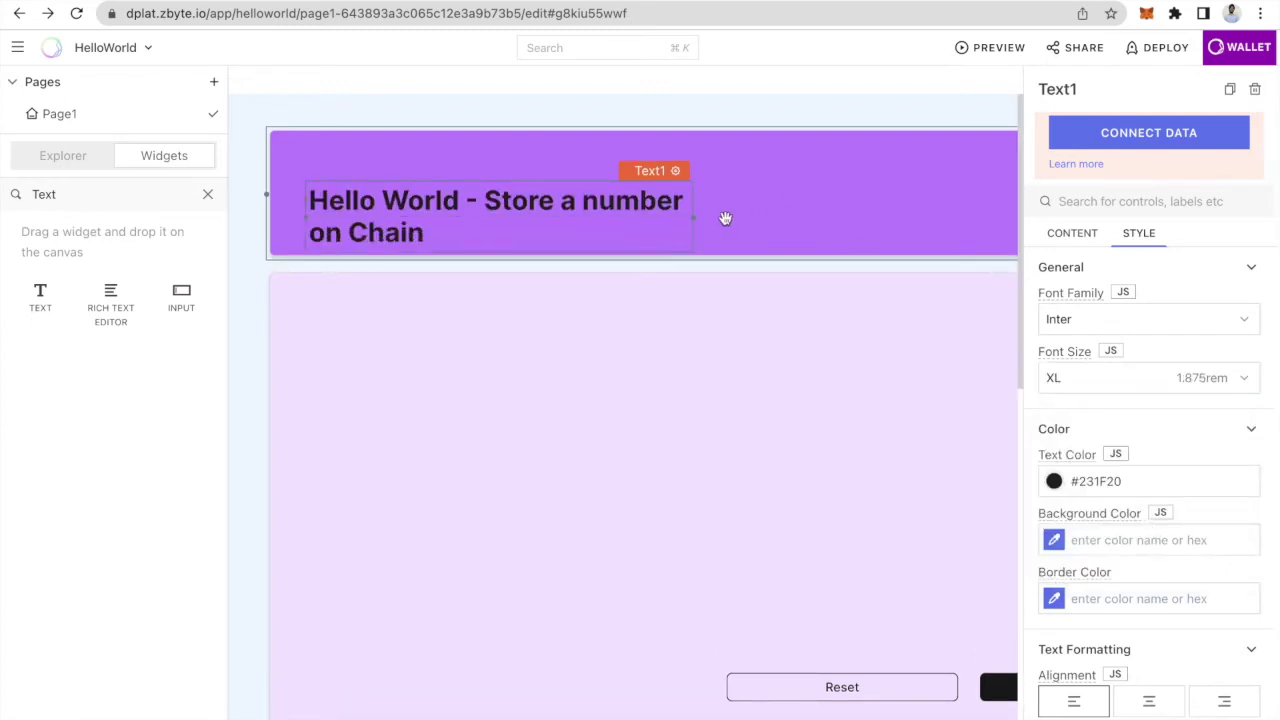
# Step: Widen the header text so it fits on one line and shift it slightly up and left in the container
pyautogui.moveTo(694, 217); pyautogui.dragTo(819, 216)
pyautogui.moveTo(600, 194); pyautogui.dragTo(585, 175)
pyautogui.click(614, 326)
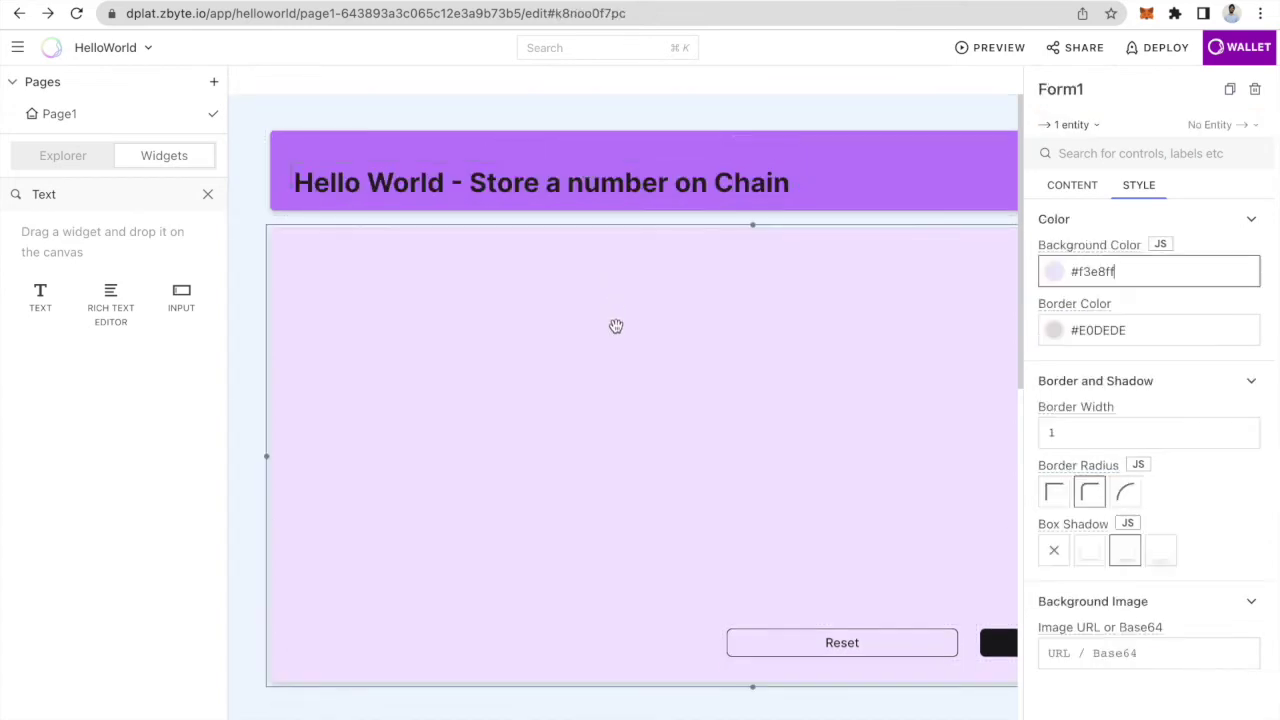
# Step: Find the Input widget and place it in the upper part of the form
pyautogui.doubleClick(143, 207)
pyautogui.press('BackSpace')
pyautogui.write('input')
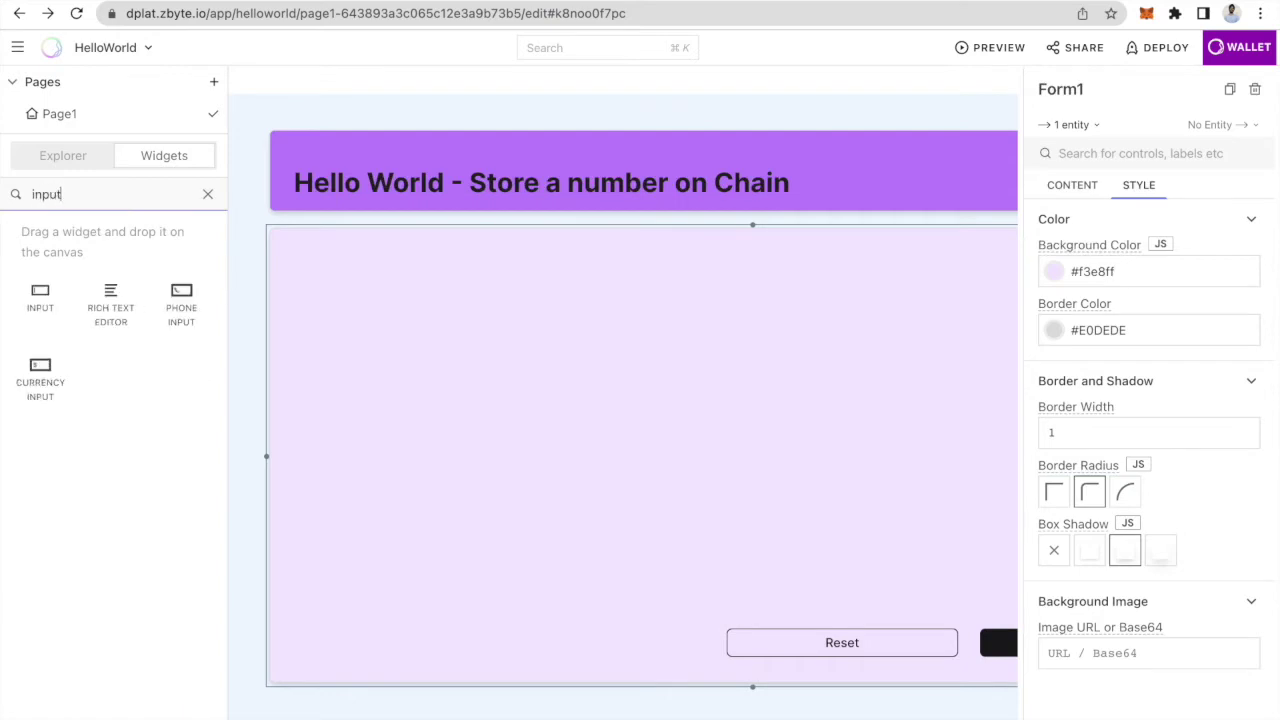
pyautogui.moveTo(40, 298); pyautogui.dragTo(729, 303)
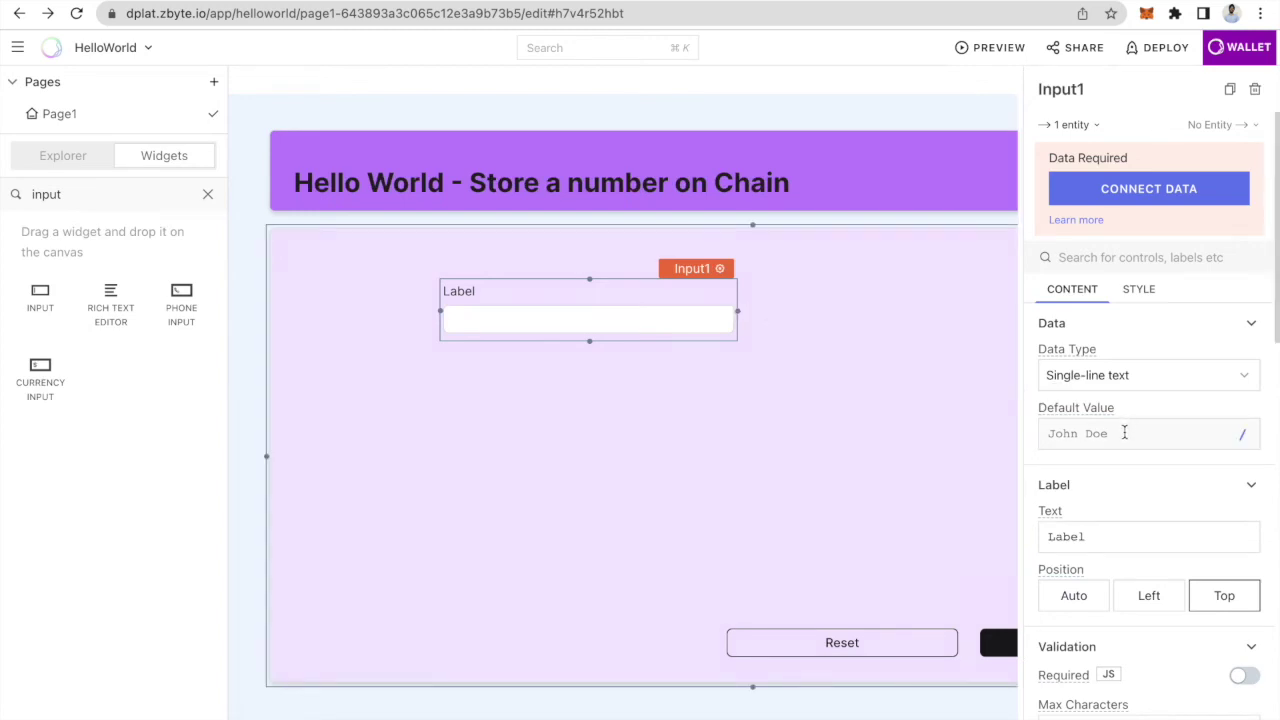
# Step: Clear the label text of the new input field
pyautogui.scroll(-1, 1125, 458)
pyautogui.doubleClick(1086, 503)
pyautogui.press('BackSpace')
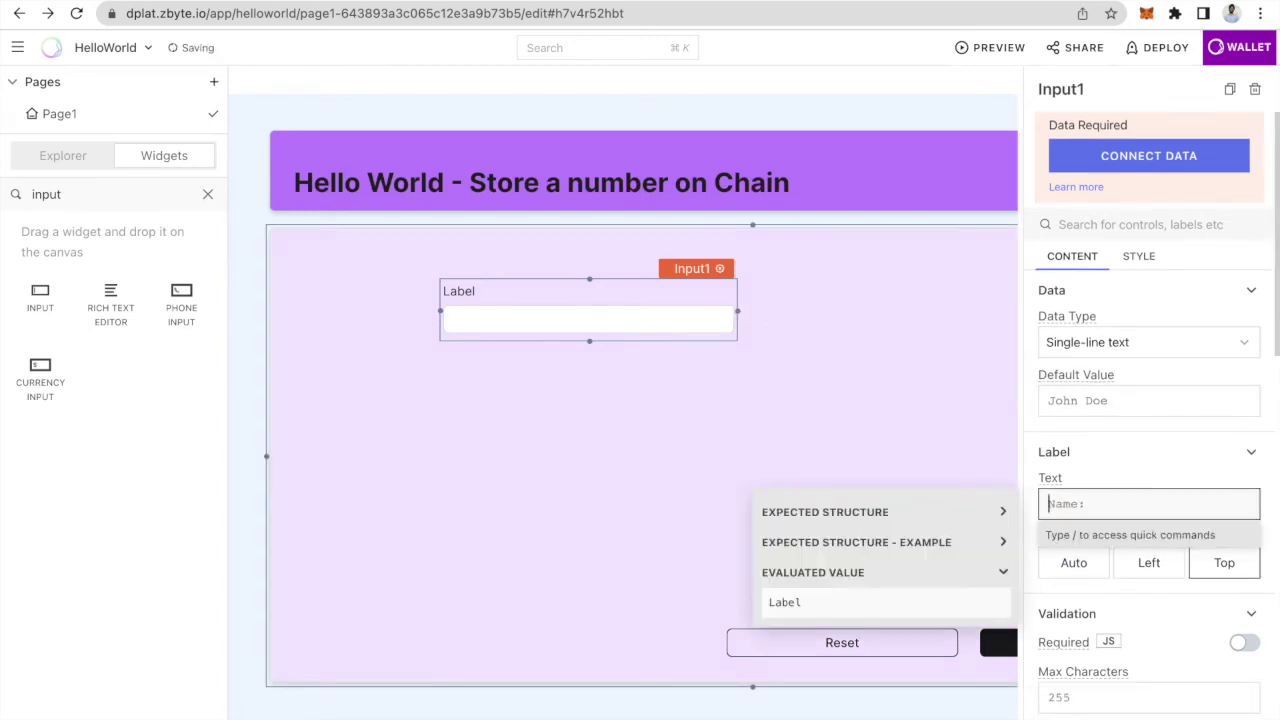
# Step: Set the input field's default value to "Number" and widen the field slightly
pyautogui.scroll(-1, 1180, 490)
pyautogui.click(1155, 357)
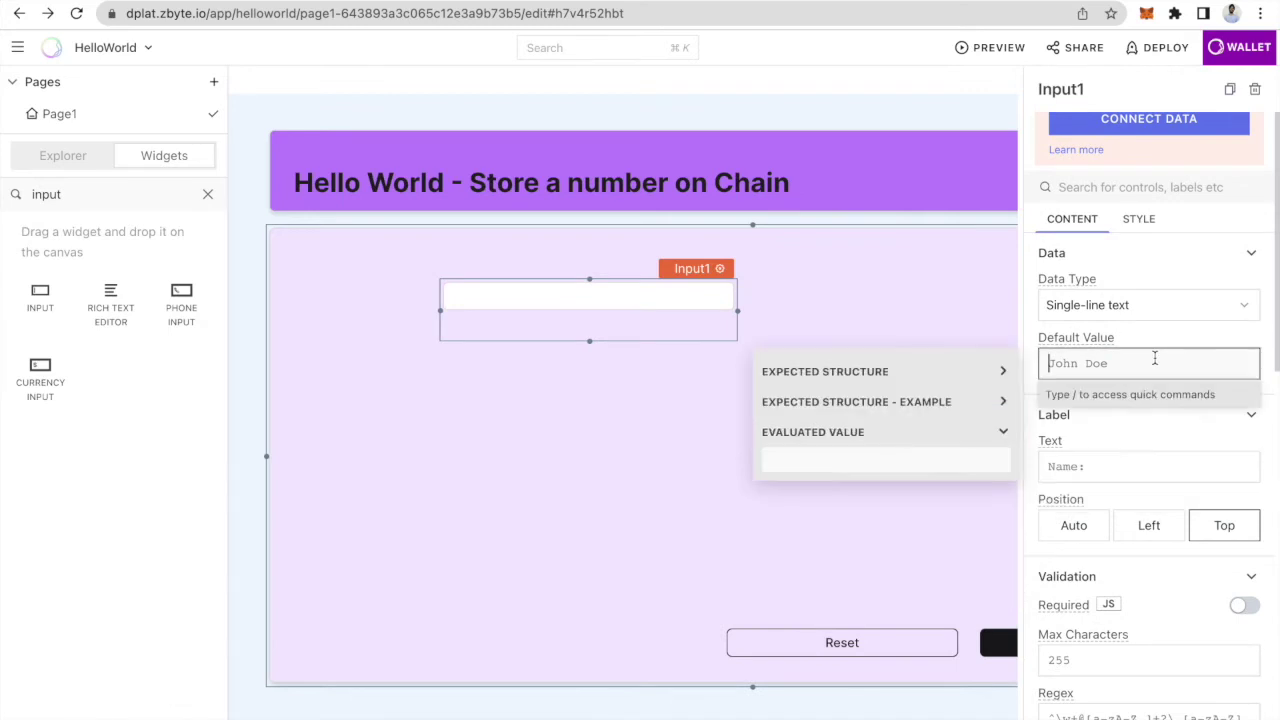
pyautogui.write('Number')
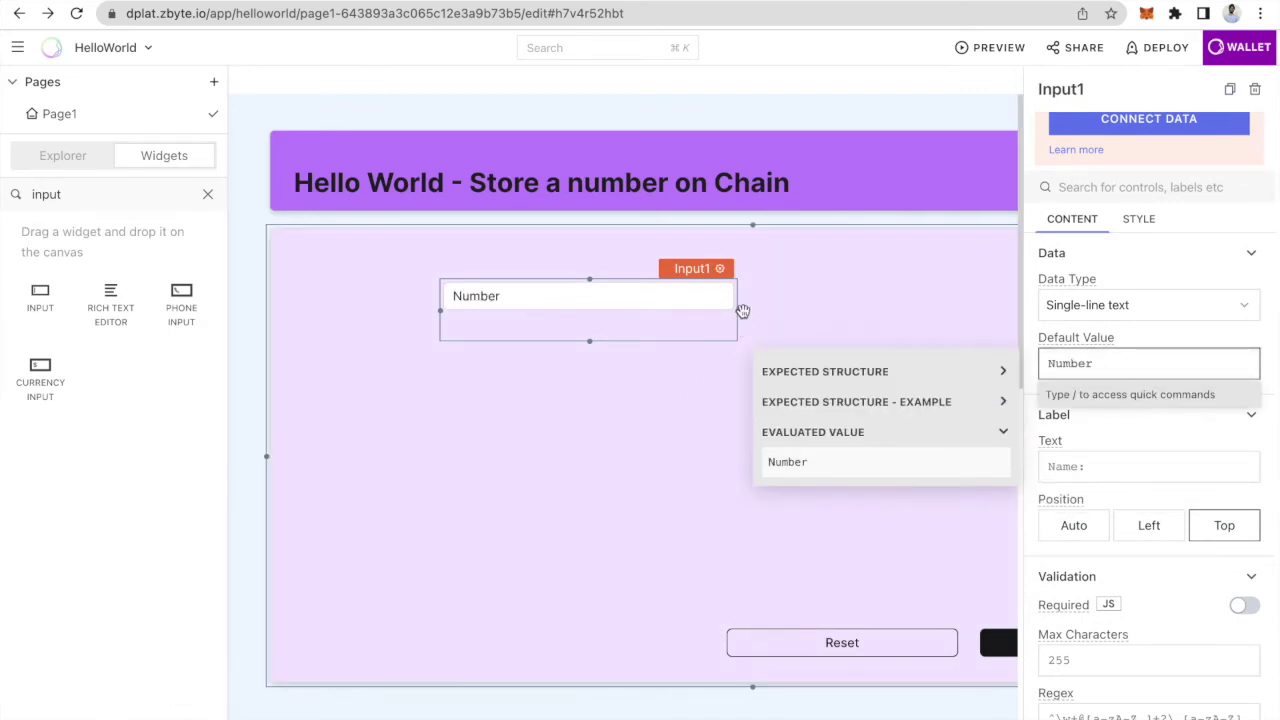
pyautogui.moveTo(739, 310); pyautogui.dragTo(780, 320)
pyautogui.click(511, 500)
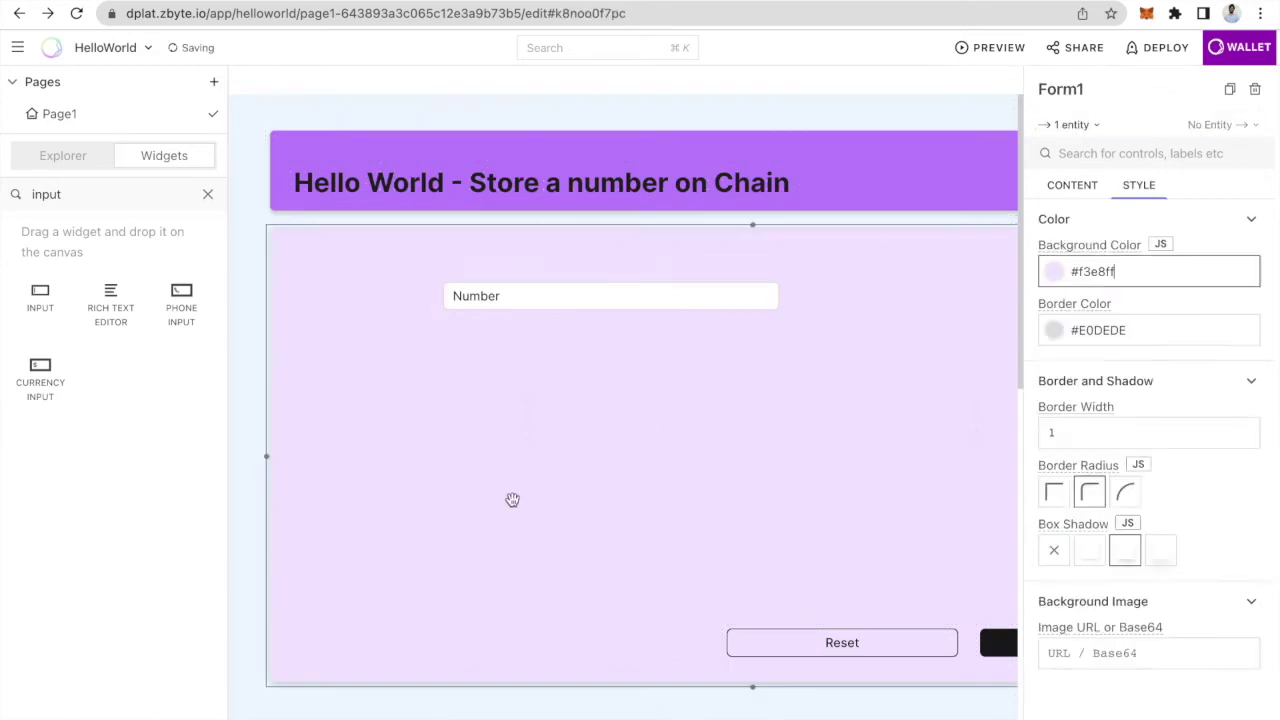
# Step: Find the Text widget and place it in the form beside the number input field
pyautogui.click(93, 197)
pyautogui.press('BackSpace')
pyautogui.press('BackSpace')
pyautogui.press('BackSpace')
pyautogui.press('BackSpace')
pyautogui.press('BackSpace')
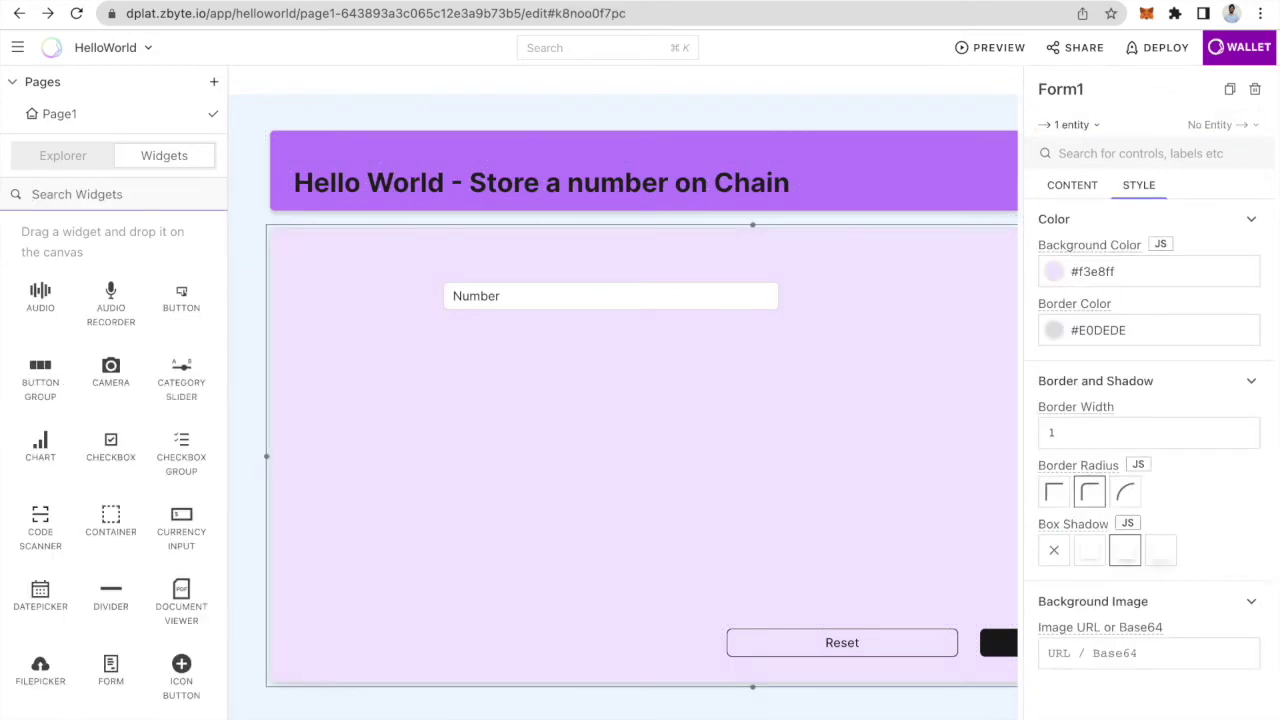
pyautogui.write('Text')
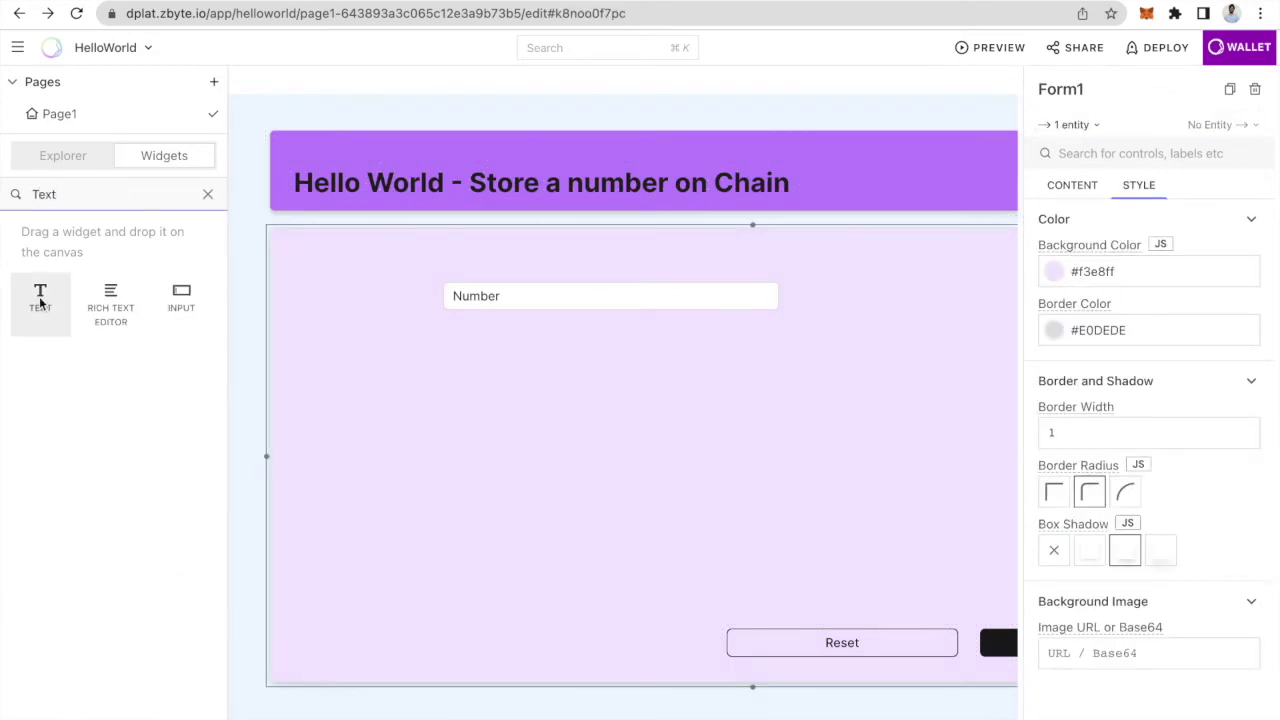
pyautogui.moveTo(84, 305); pyautogui.dragTo(400, 298)
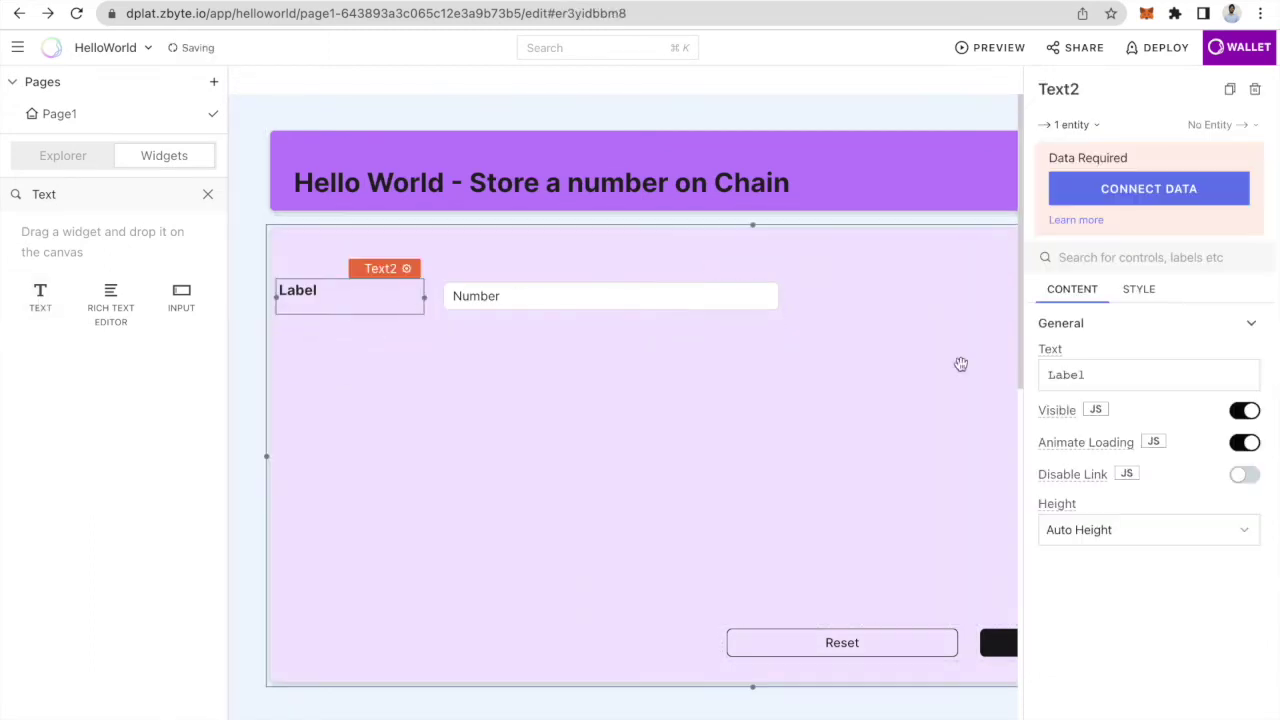
# Step: Set the new text widget's content to "Input a number"
pyautogui.click(1161, 374)
pyautogui.hotkey('ctrl', 'a')
pyautogui.press('BackSpace')
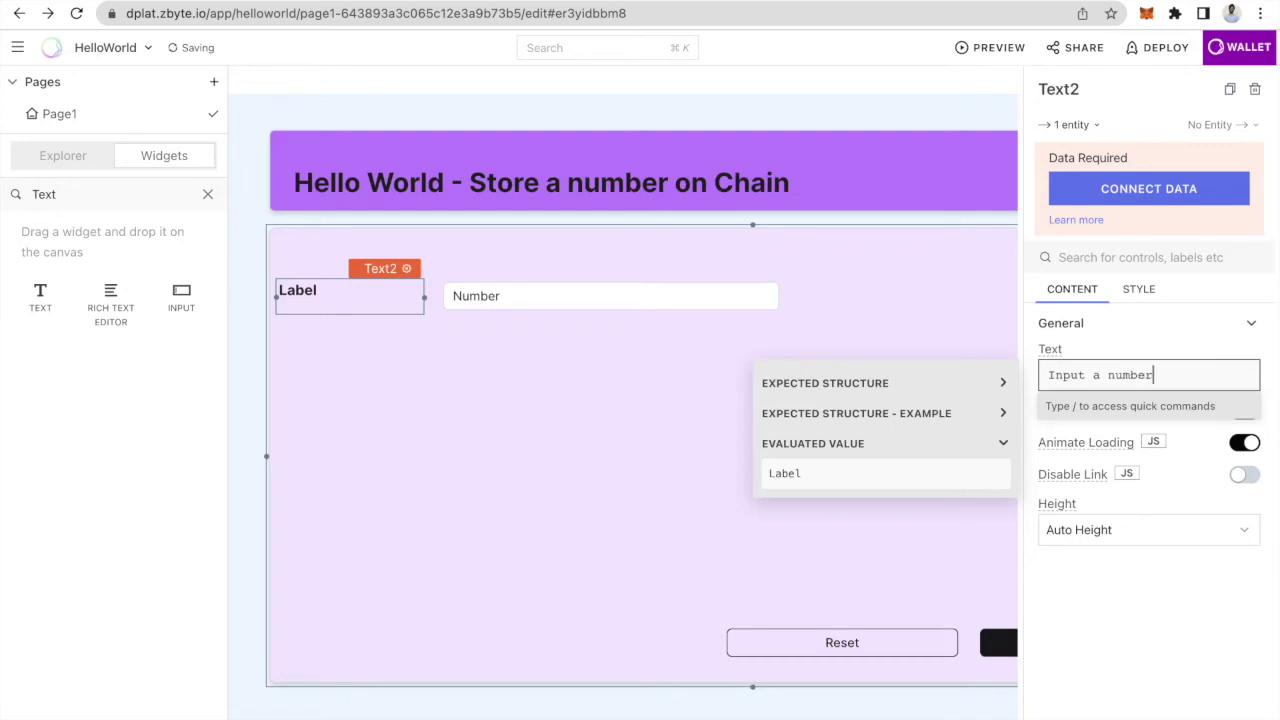
pyautogui.click(526, 420)
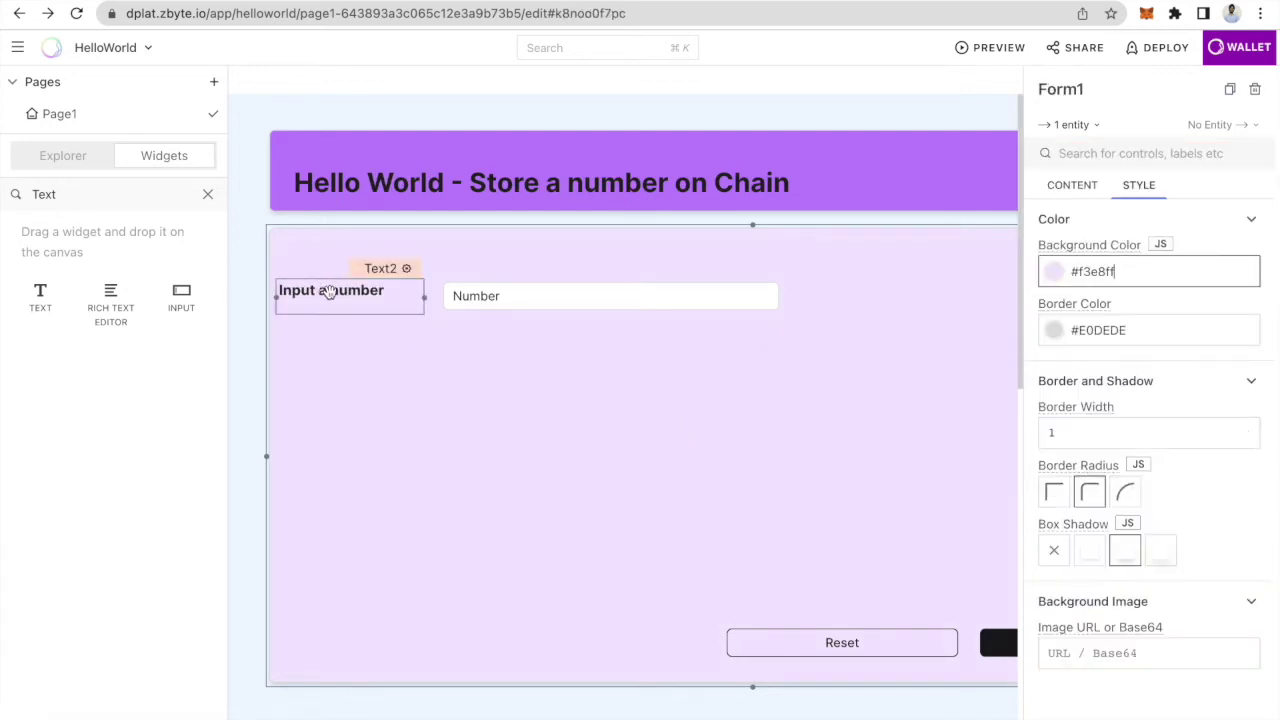
# Step: Narrow the "Input a number" text to fit its content and move it right next to the input field
pyautogui.click(405, 297)
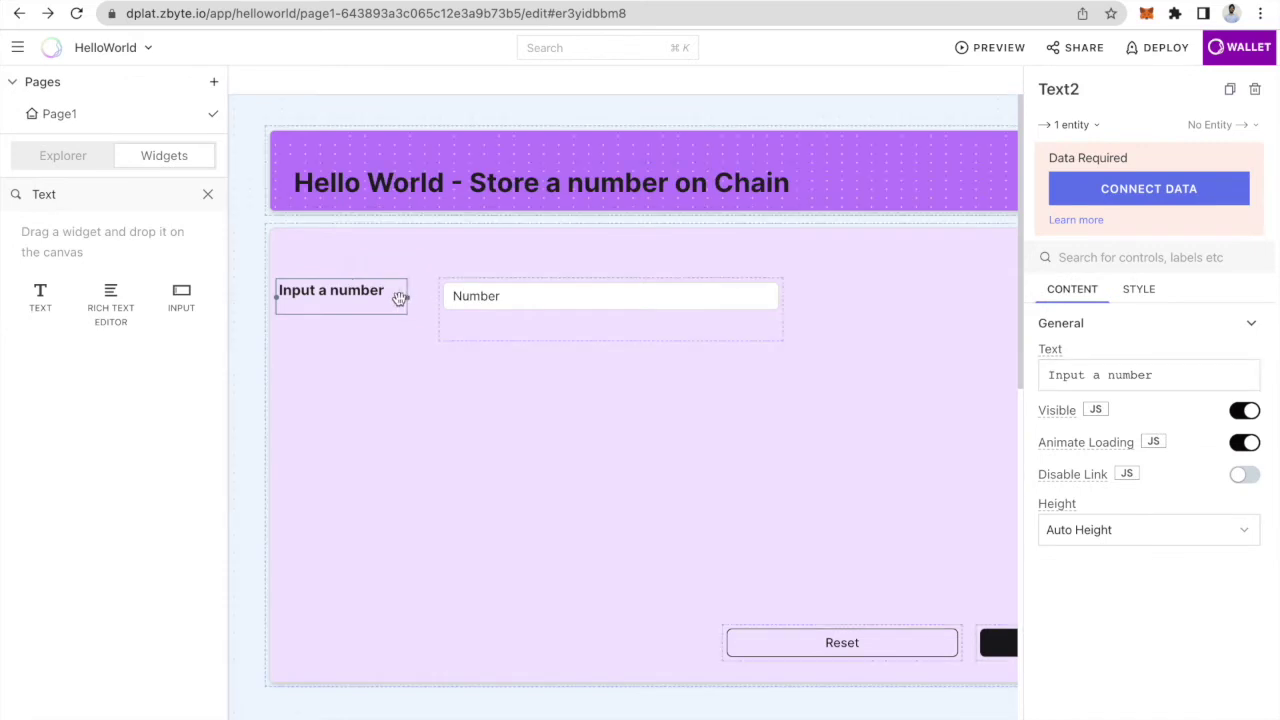
pyautogui.moveTo(357, 297); pyautogui.dragTo(400, 297)
pyautogui.click(402, 416)
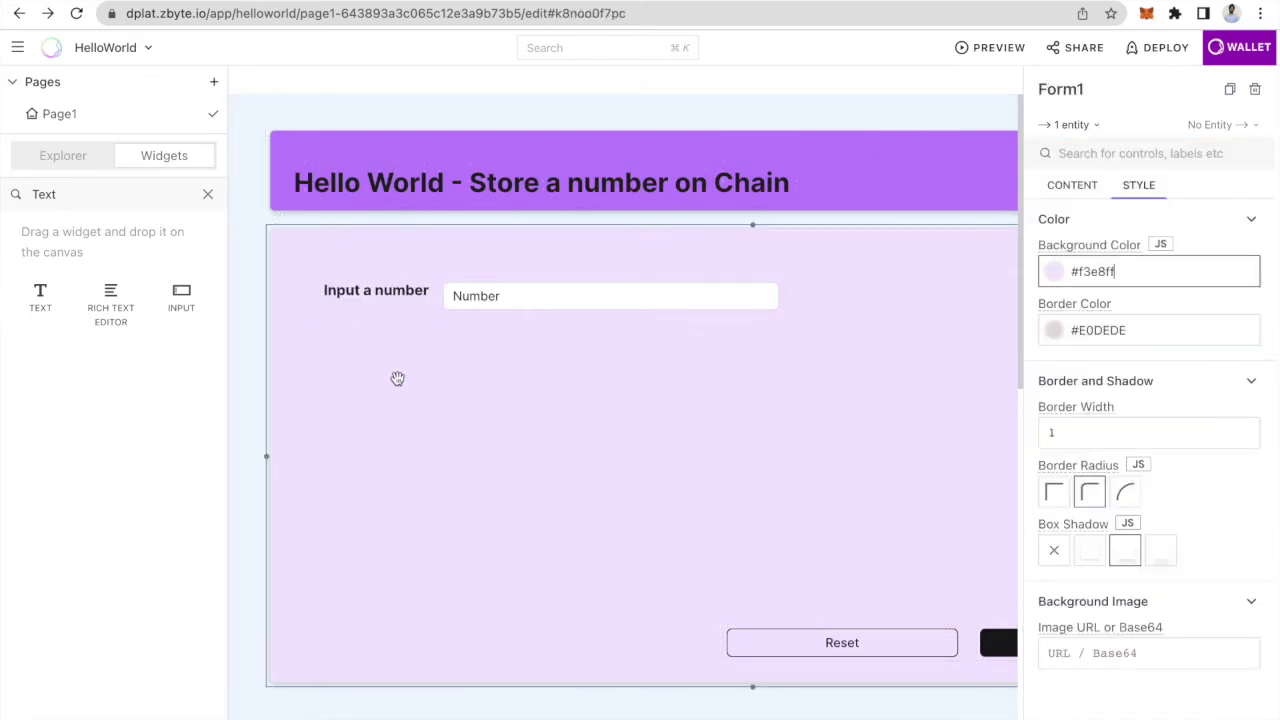
pyautogui.moveTo(374, 290); pyautogui.dragTo(371, 294)
pyautogui.click(426, 431)
pyautogui.moveTo(710, 274); pyautogui.dragTo(712, 277)
pyautogui.click(580, 435)
# Step: Reset the widget search and place a Number Slider in the form below the input field
pyautogui.click(103, 194)
pyautogui.press('super+a')
pyautogui.press('BackSpace')
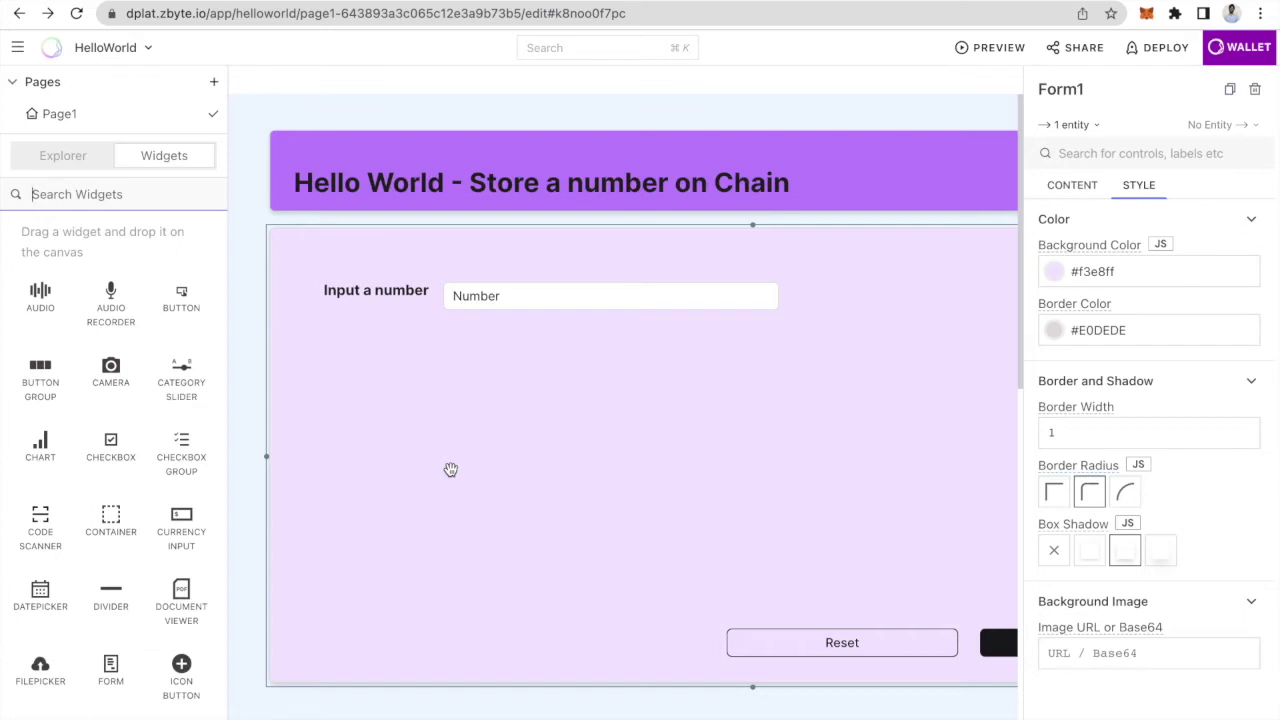
pyautogui.scroll(-7, 120, 545)
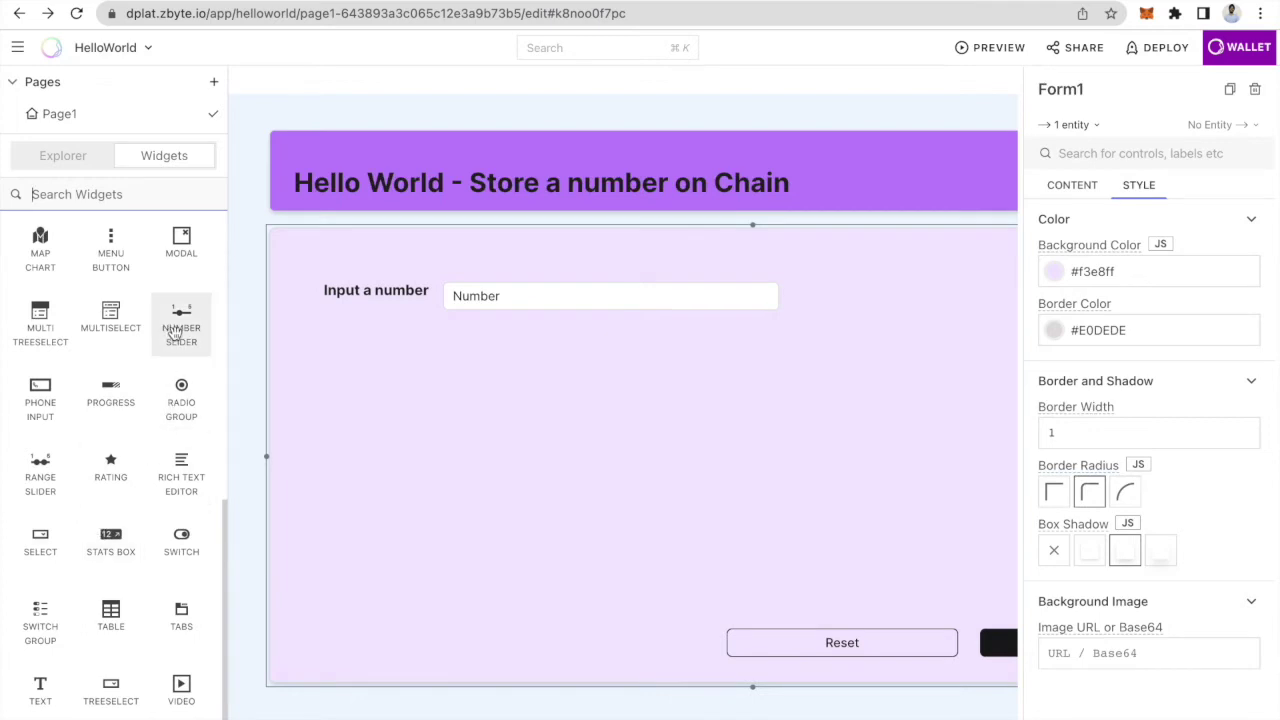
pyautogui.moveTo(174, 333); pyautogui.dragTo(745, 431)
pyautogui.moveTo(625, 432); pyautogui.dragTo(666, 409)
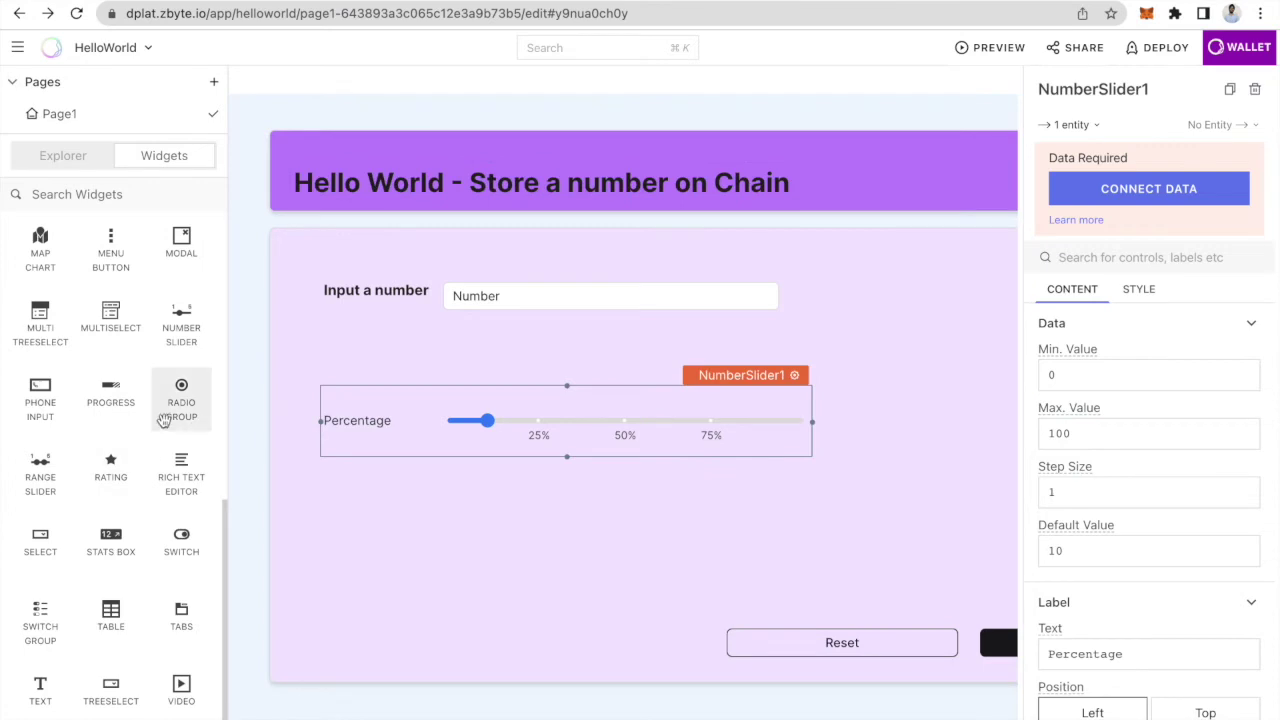
# Step: Clear the slider's label text and shift the slider so it starts in line with the input field above
pyautogui.scroll(7, 183, 394)
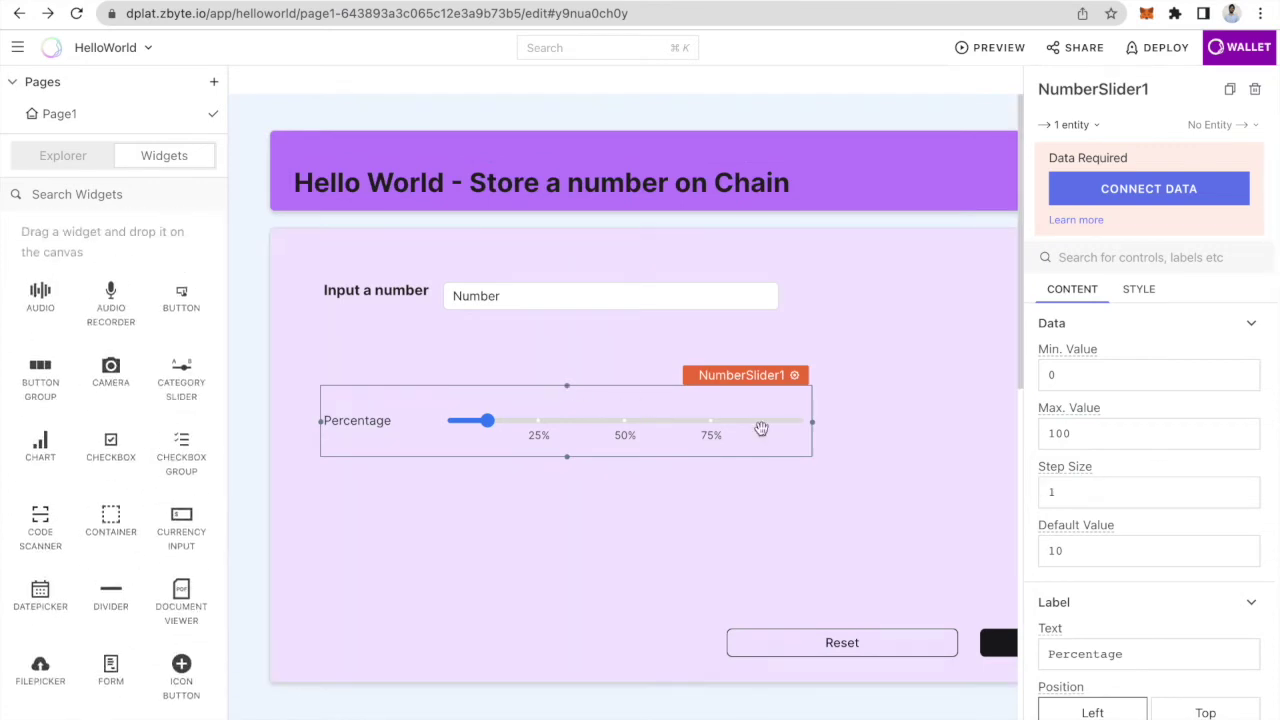
pyautogui.scroll(-1, 1152, 545)
pyautogui.click(1137, 576)
pyautogui.hotkey('ctrl', 'a')
pyautogui.press('BackSpace')
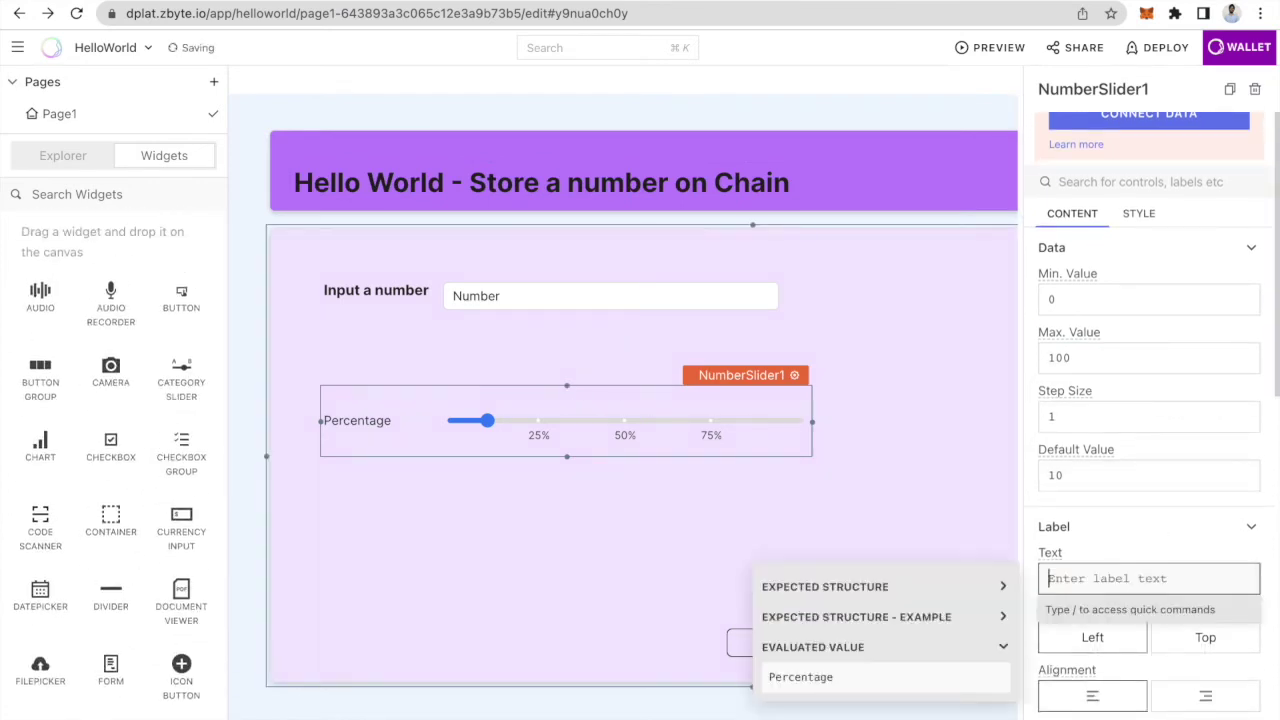
pyautogui.click(428, 545)
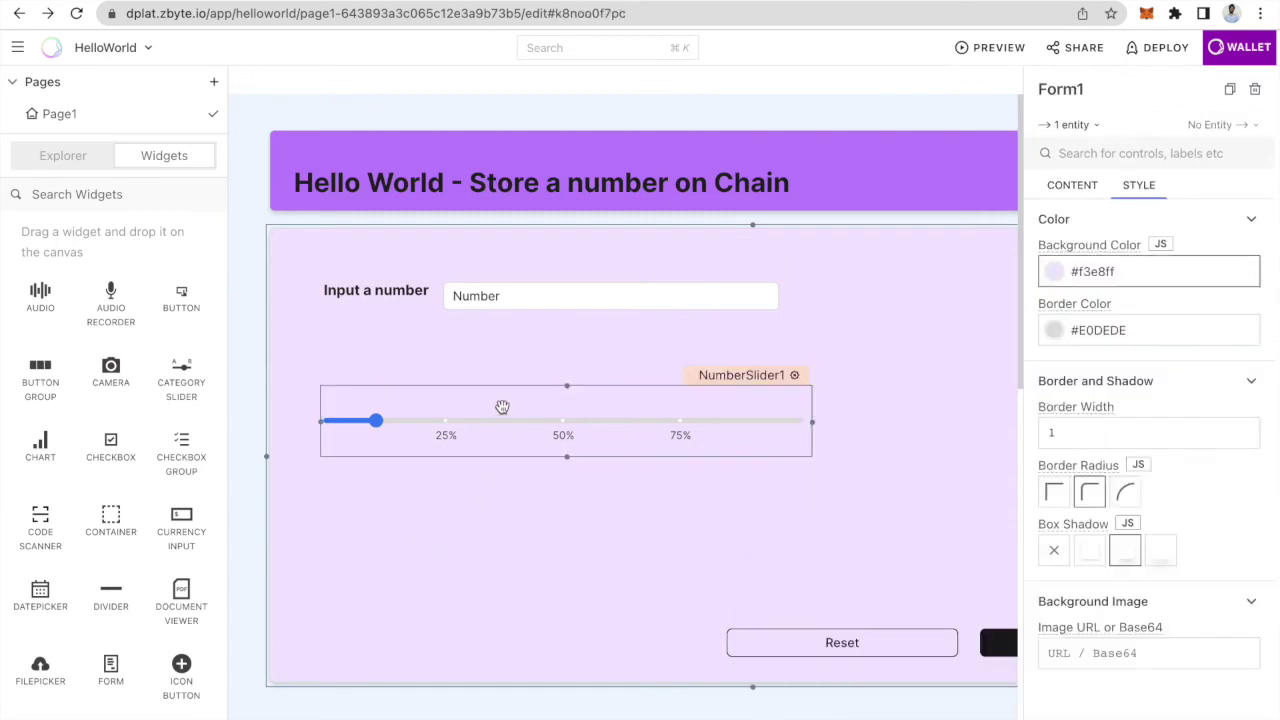
pyautogui.moveTo(502, 400); pyautogui.dragTo(623, 394)
pyautogui.click(609, 557)
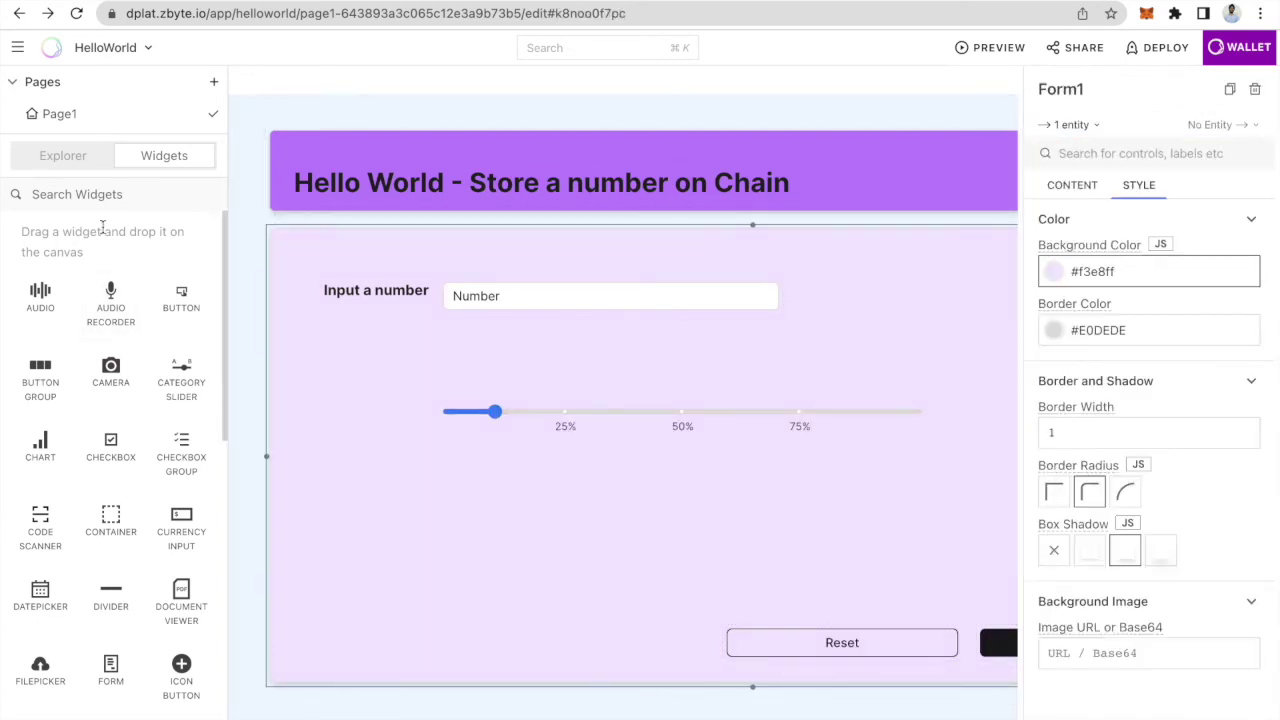
# Step: Duplicate the "Input a number" text and place the copy directly in front of the slider
pyautogui.click(355, 302)
pyautogui.hotkey('ctrl', 'c')
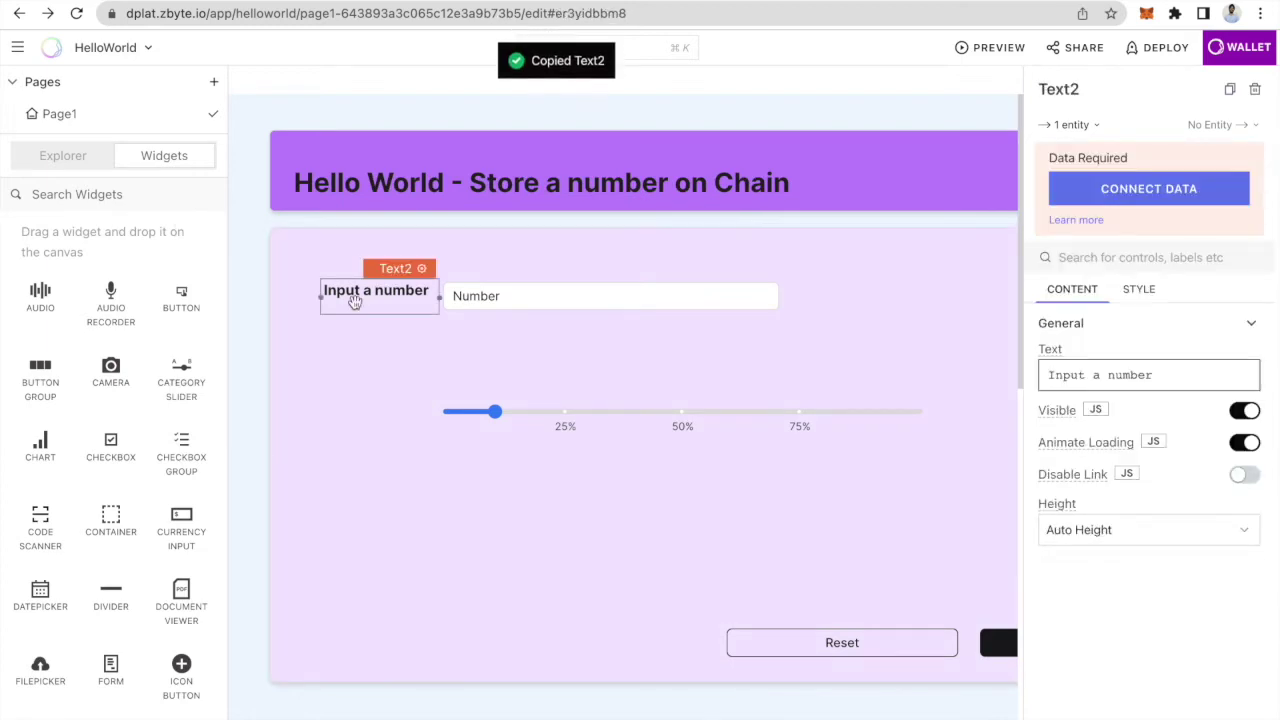
pyautogui.hotkey('ctrl', 'v')
pyautogui.moveTo(380, 343); pyautogui.dragTo(374, 416)
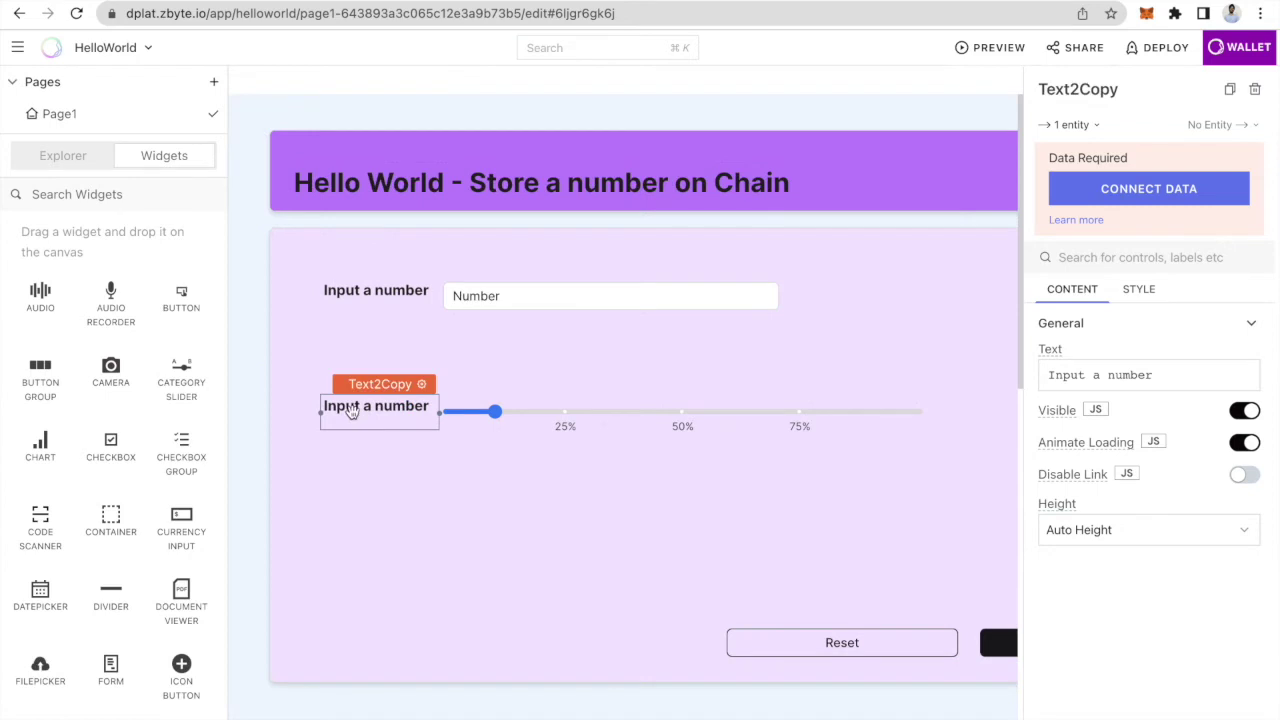
# Step: Change the text in front of the slider to "Number"
pyautogui.click(680, 356)
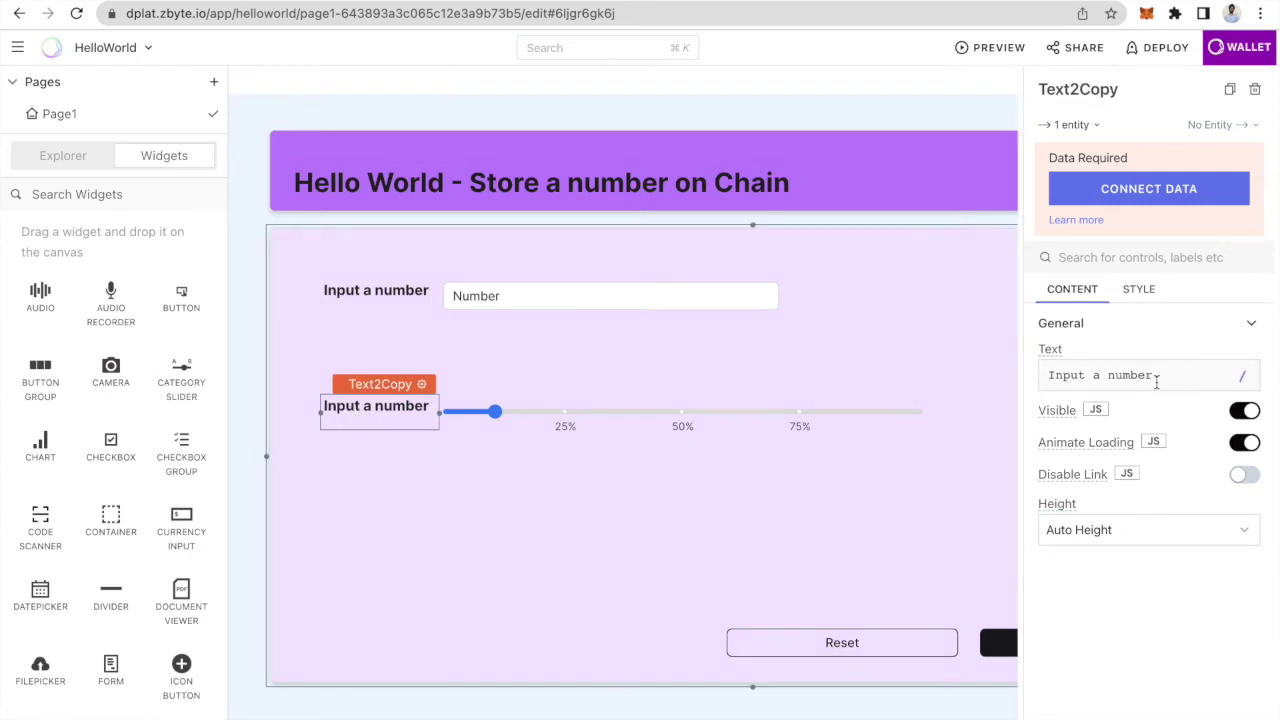
pyautogui.hotkey('ctrl', 'a')
pyautogui.click(375, 413)
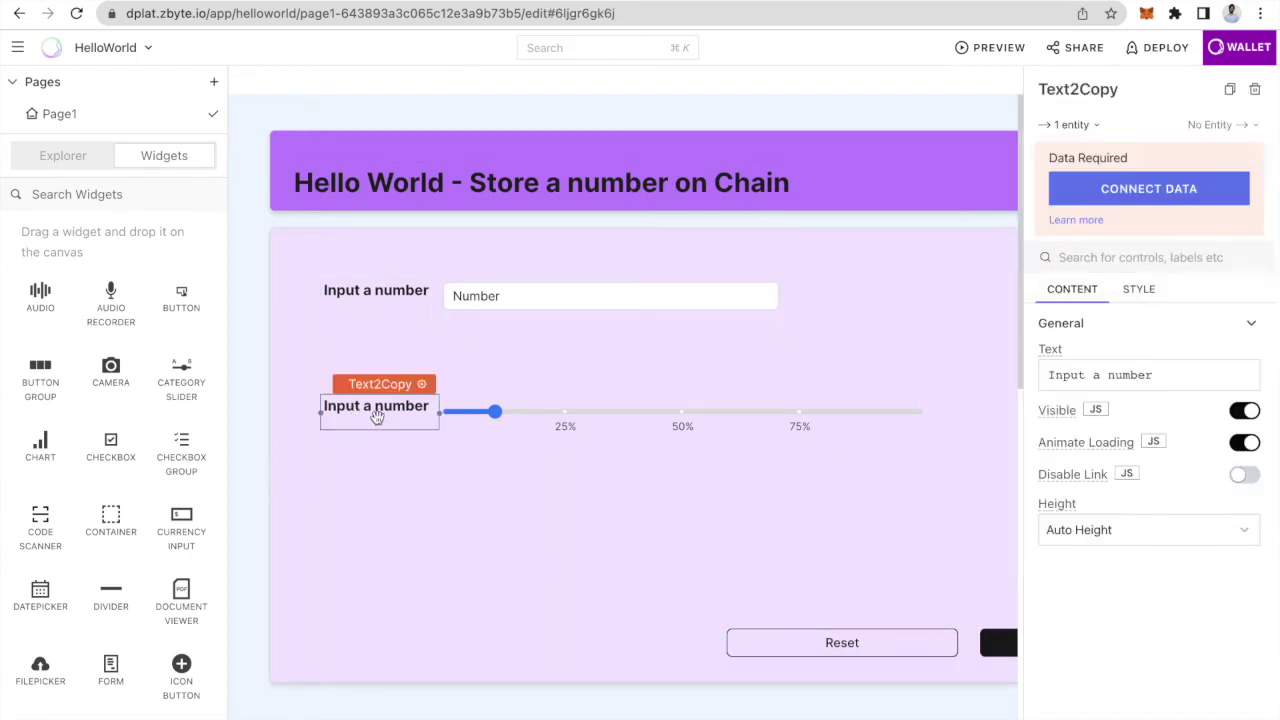
pyautogui.click(1160, 370)
pyautogui.press('super+a')
pyautogui.write('N')
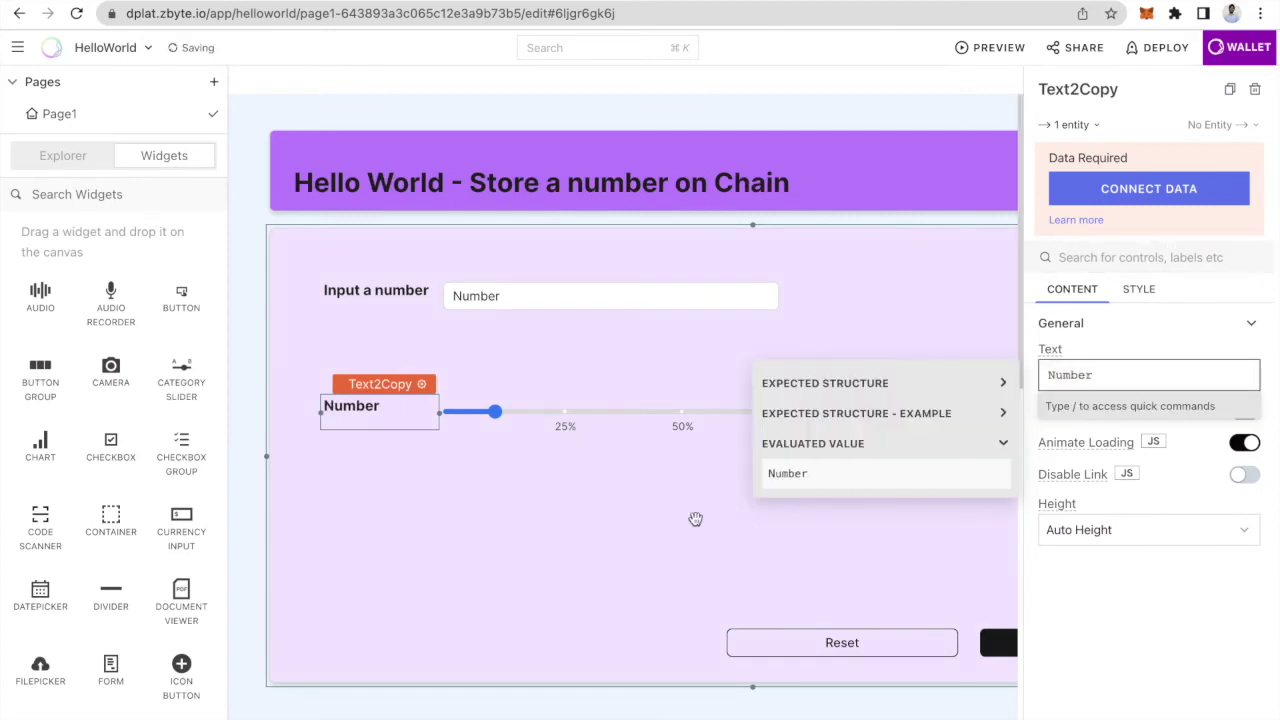
pyautogui.click(594, 531)
pyautogui.click(358, 416)
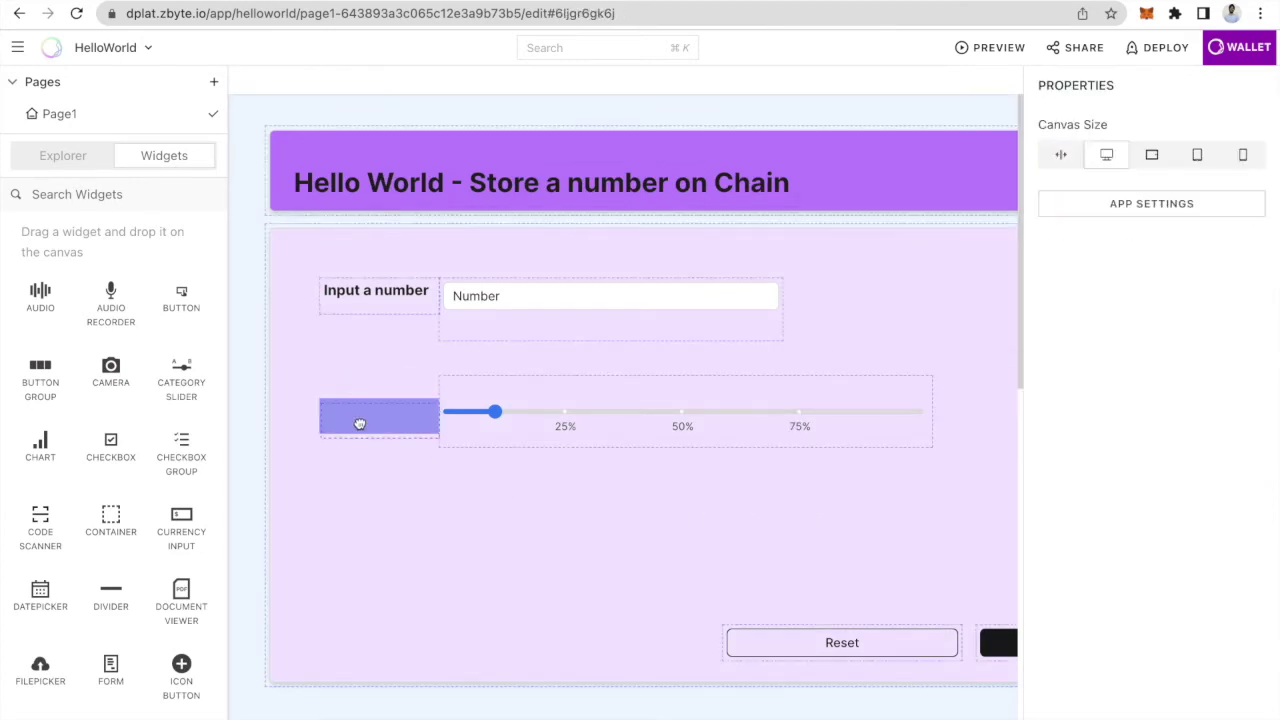
pyautogui.click(477, 566)
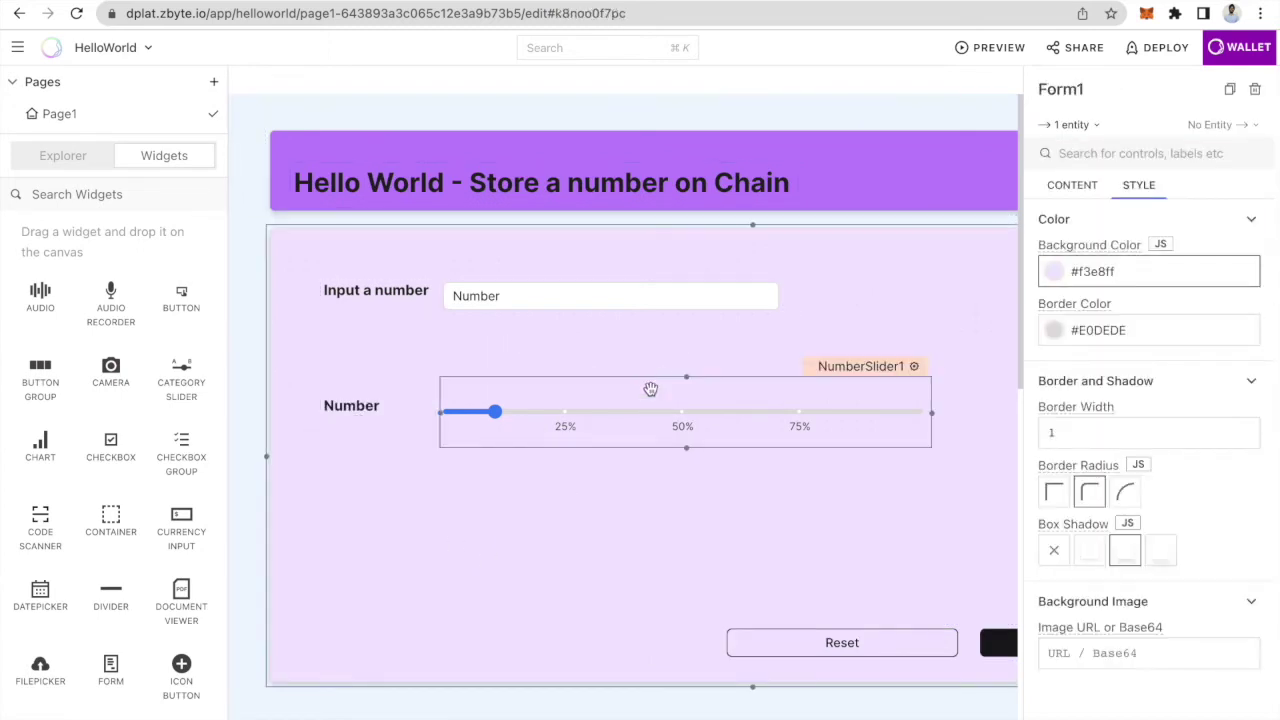
pyautogui.click(650, 386)
pyautogui.click(788, 534)
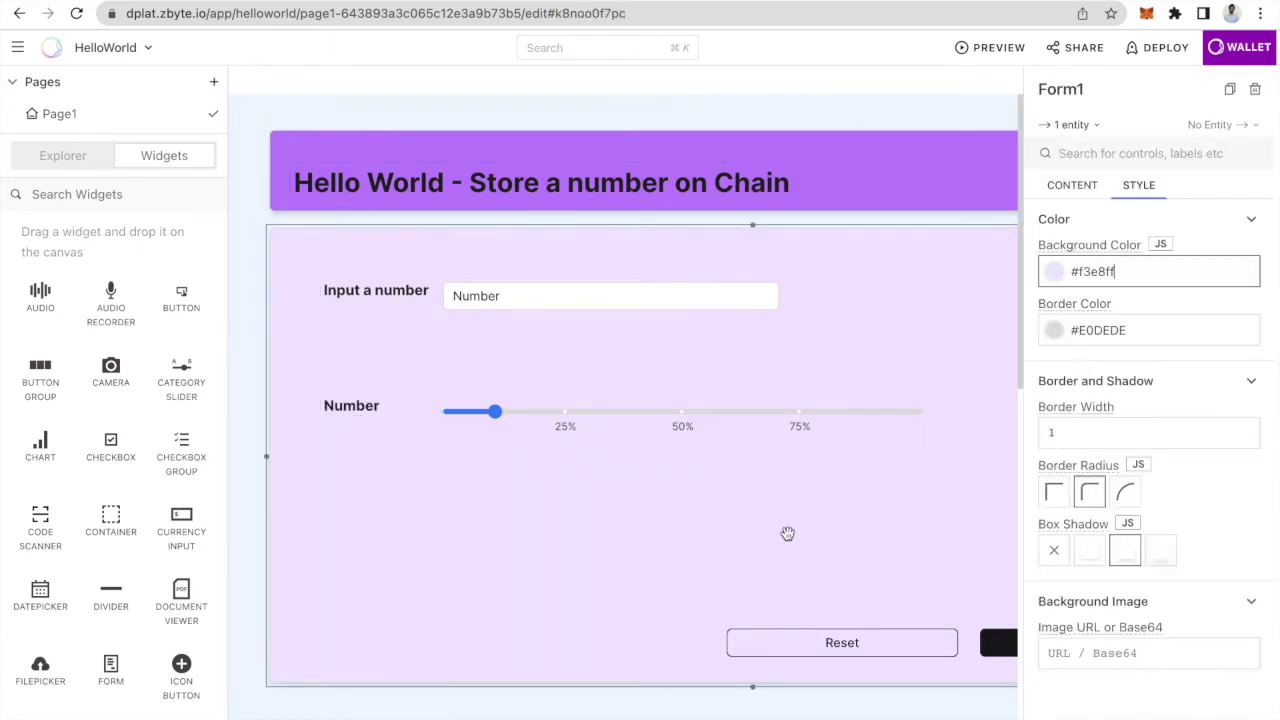
pyautogui.click(818, 389)
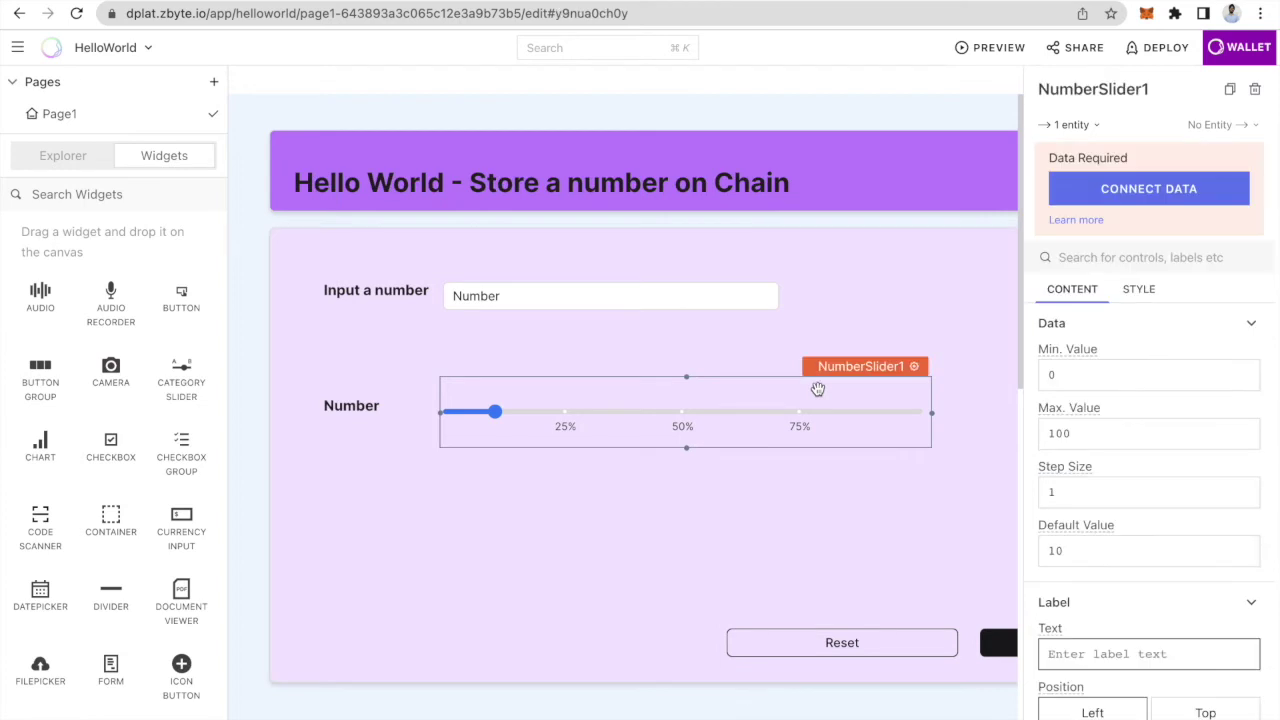
pyautogui.scroll(-3, 1185, 527)
pyautogui.scroll(-3, 1185, 527)
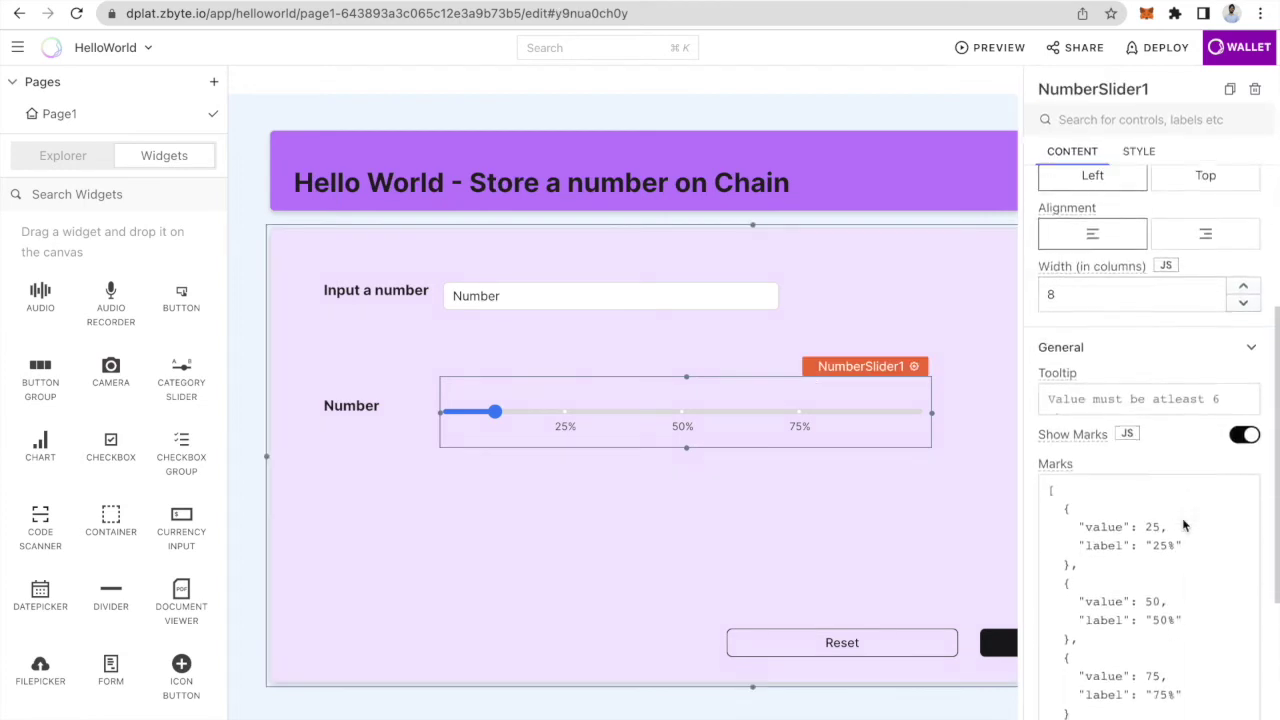
pyautogui.scroll(10, 1183, 520)
pyautogui.click(846, 569)
# Step: Change the label of the form's Submit button to "Store"
pyautogui.hscroll(5, 923, 578)
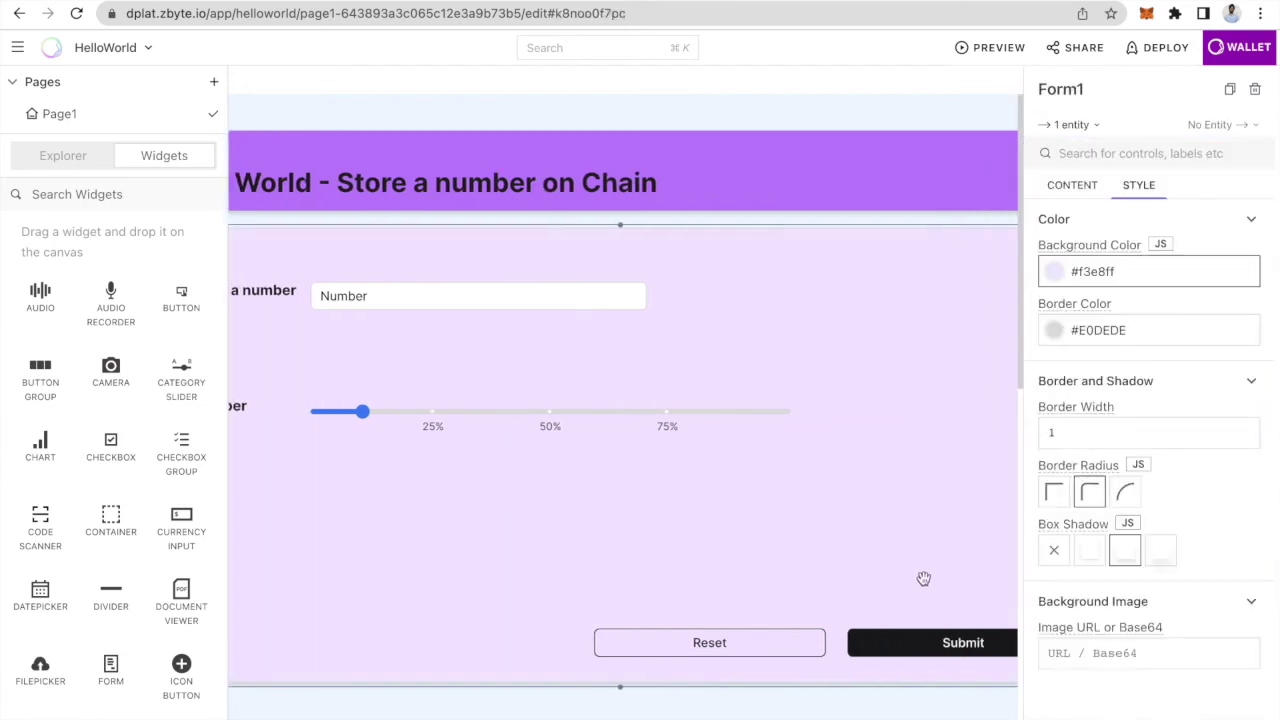
pyautogui.click(968, 654)
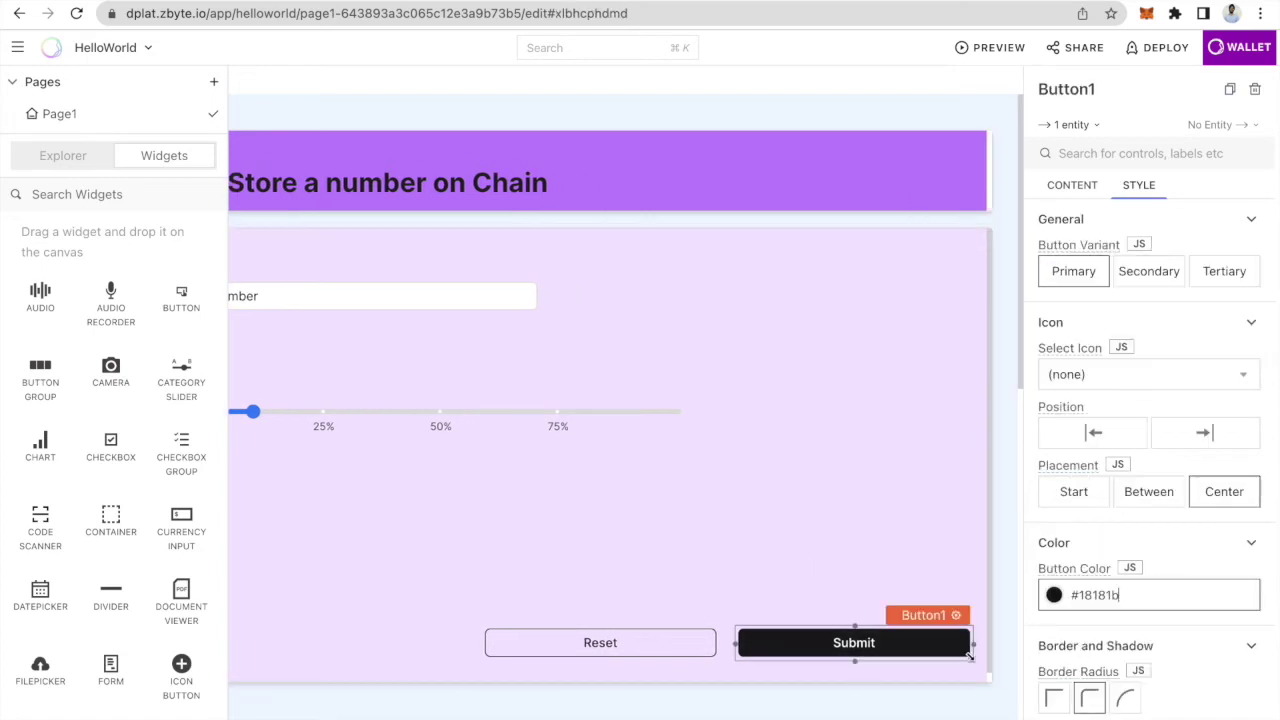
pyautogui.scroll(-2, 1124, 417)
pyautogui.scroll(2, 1110, 350)
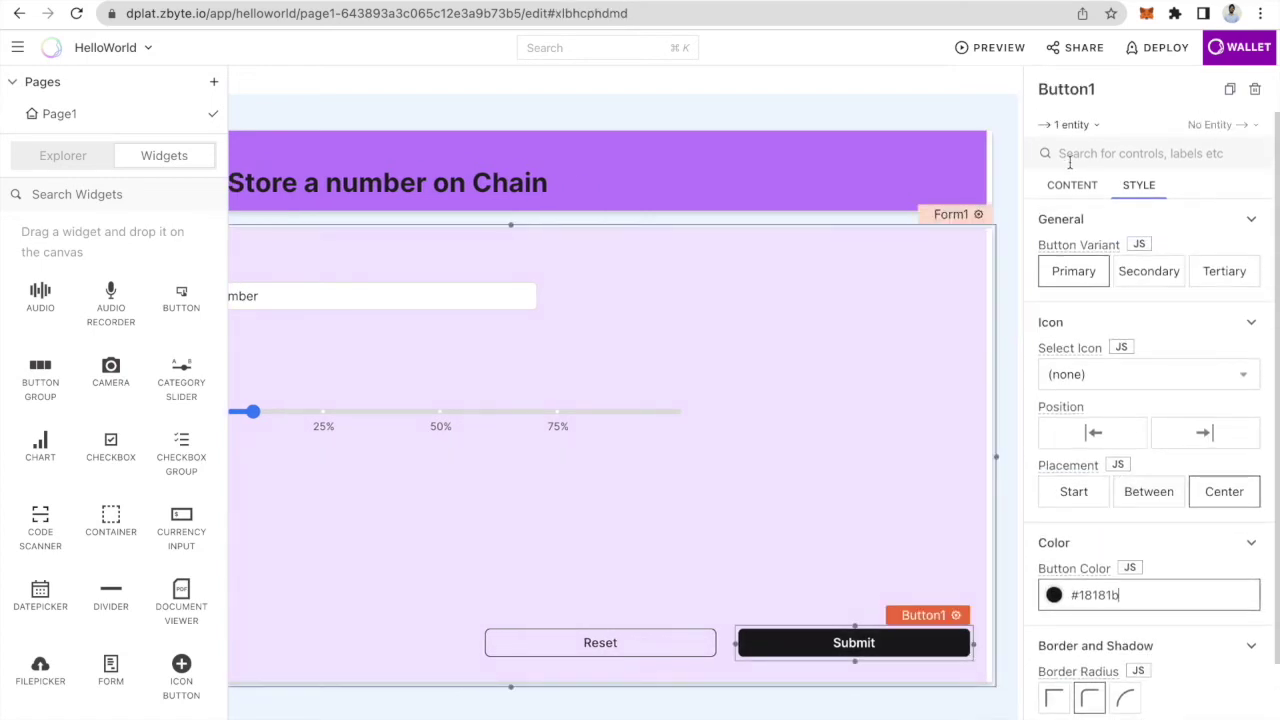
pyautogui.click(1068, 188)
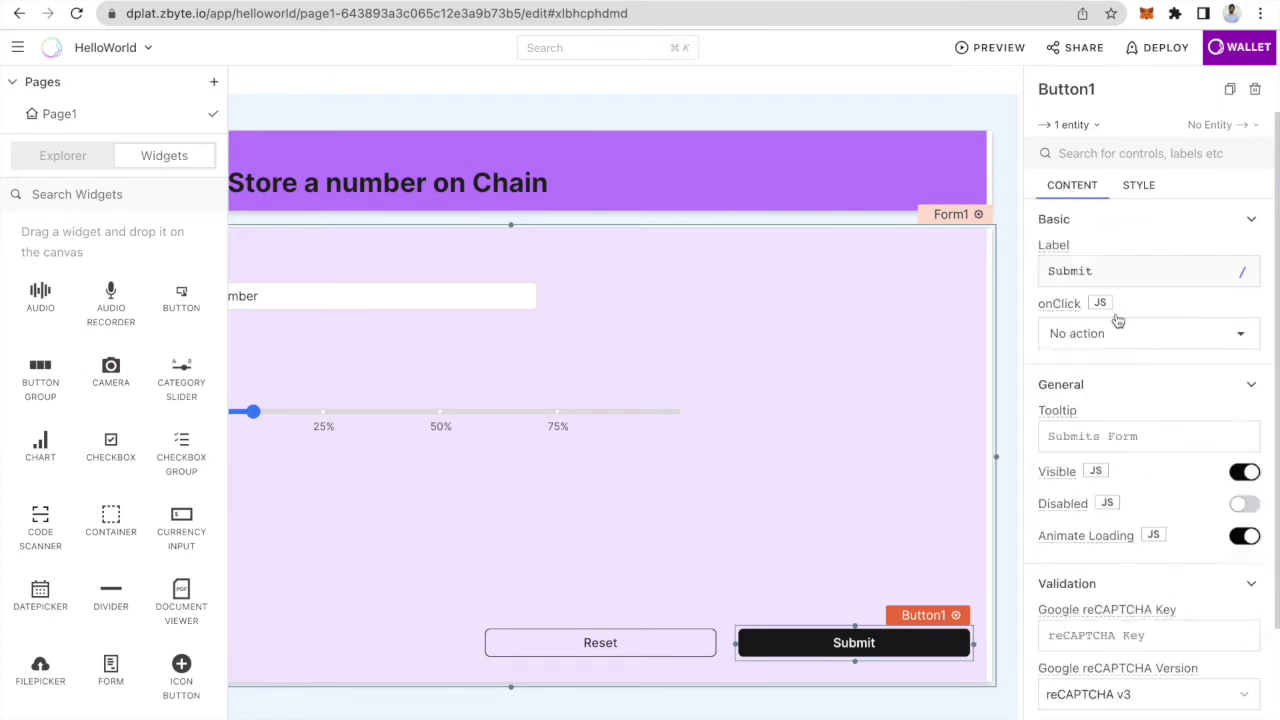
pyautogui.tripleClick(1122, 270)
pyautogui.write('Store')
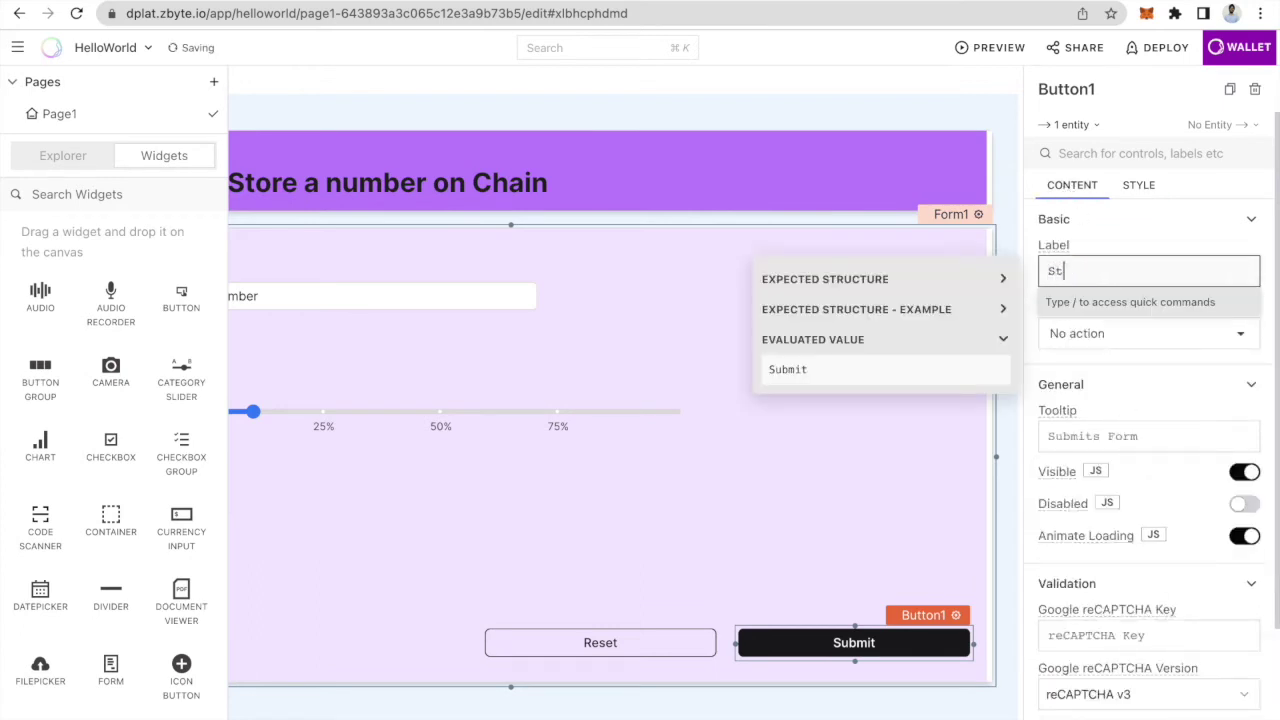
# Step: Change the label of the form's Reset button to "Retrieve"
pyautogui.click(712, 652)
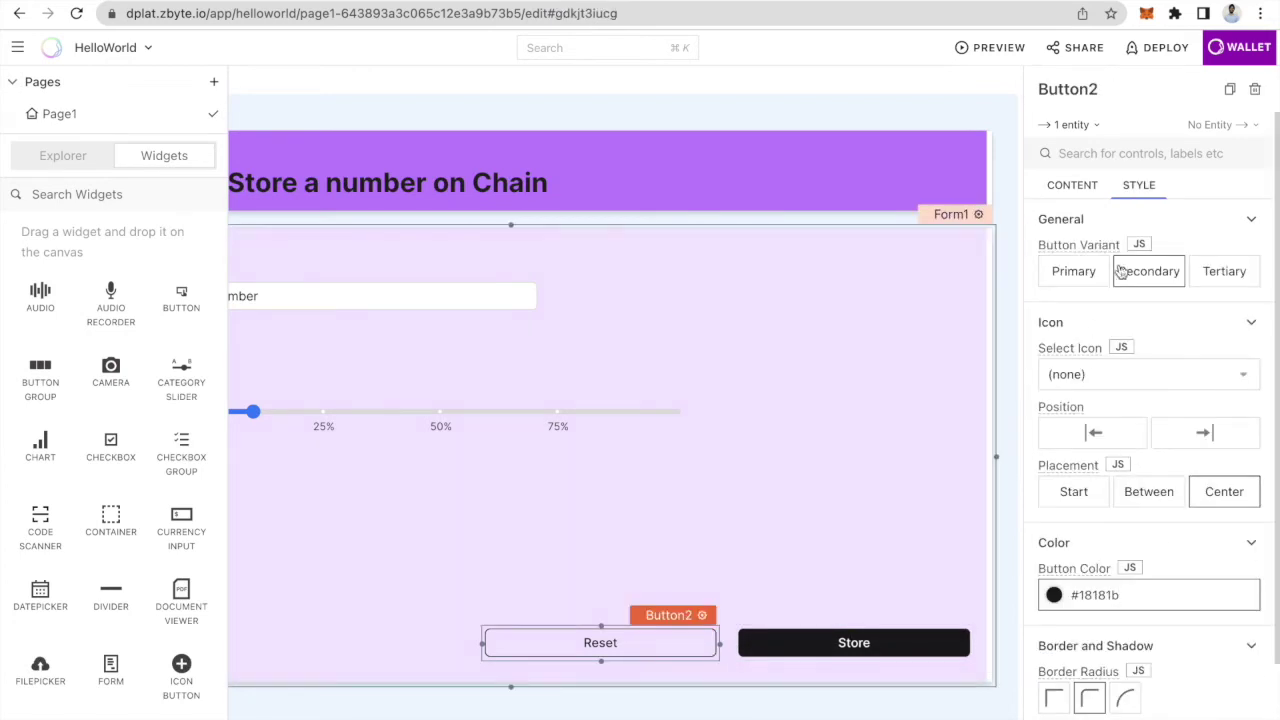
pyautogui.click(1071, 187)
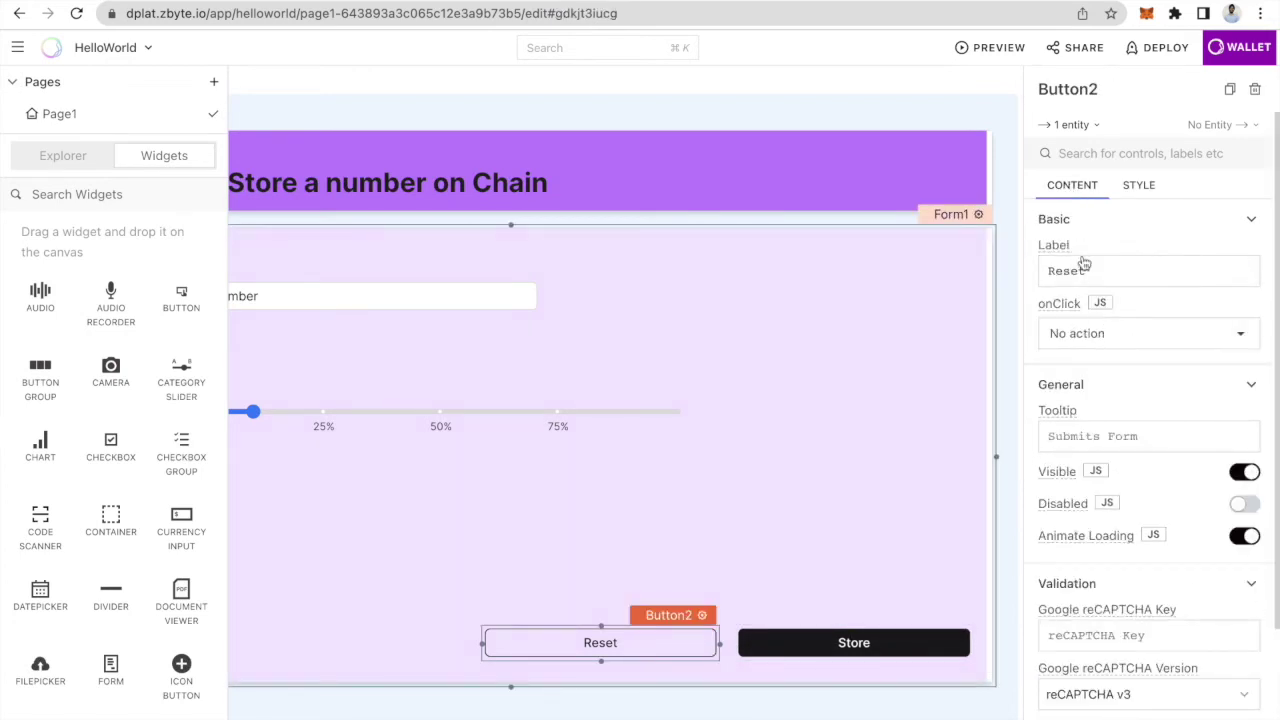
pyautogui.doubleClick(1088, 271)
pyautogui.write('R')
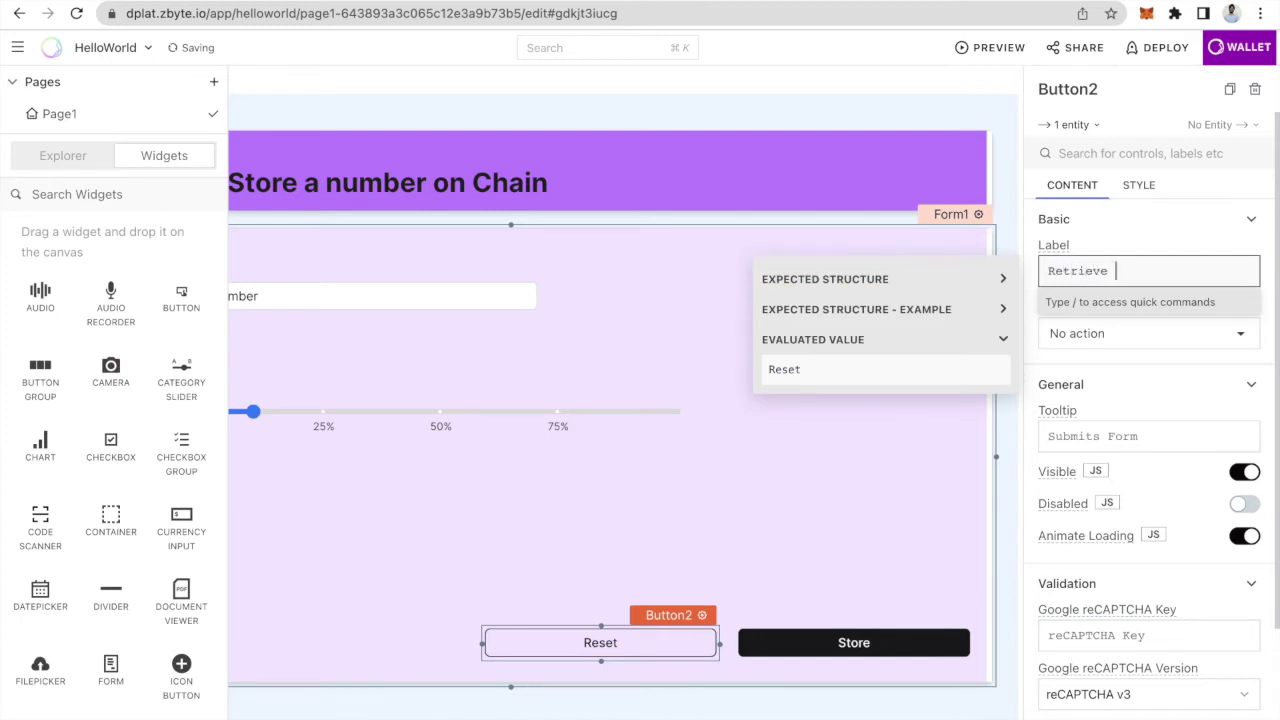
pyautogui.write('etrieve')
pyautogui.click(849, 526)
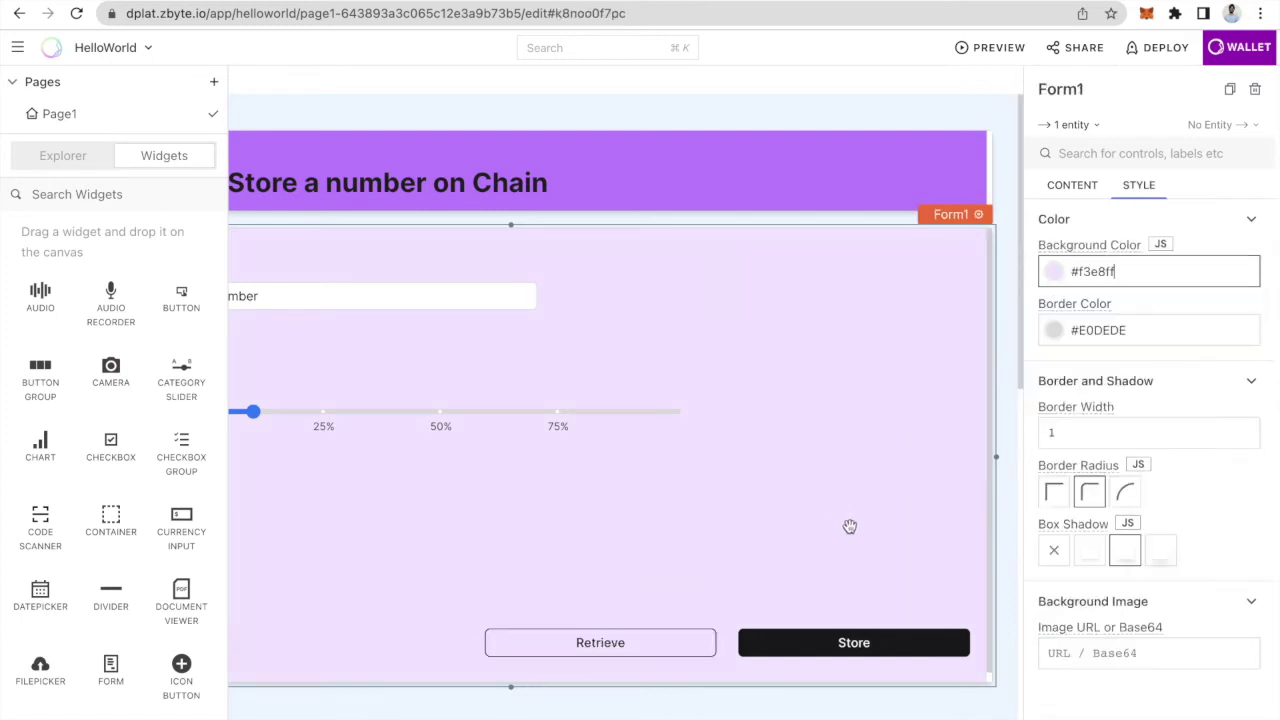
# Step: Preview the finished page layout
pyautogui.hscroll(-5, 745, 556)
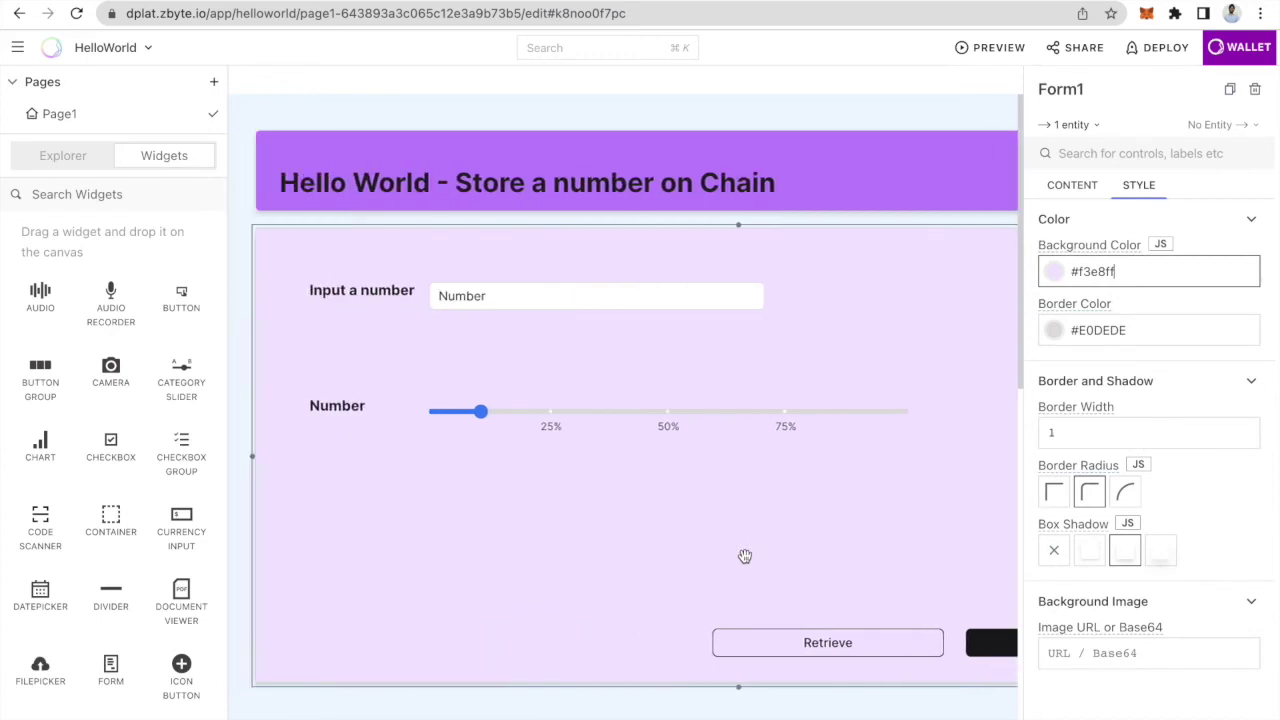
pyautogui.click(995, 58)
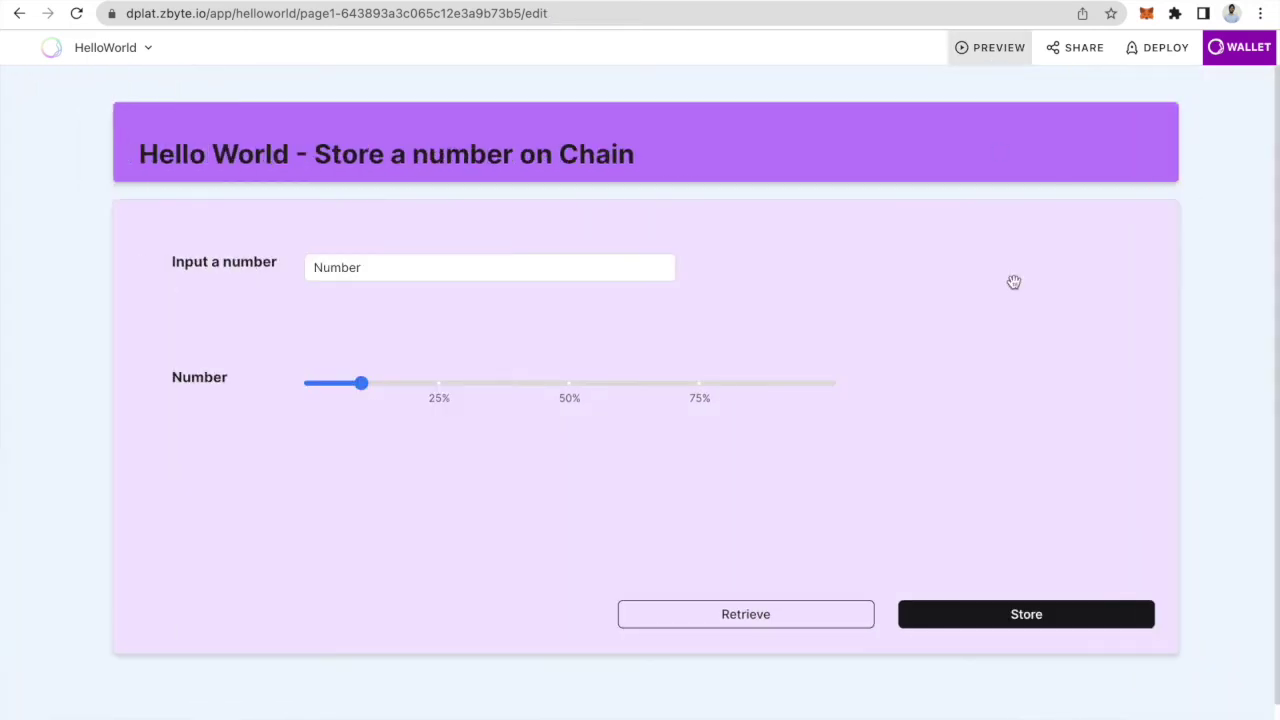
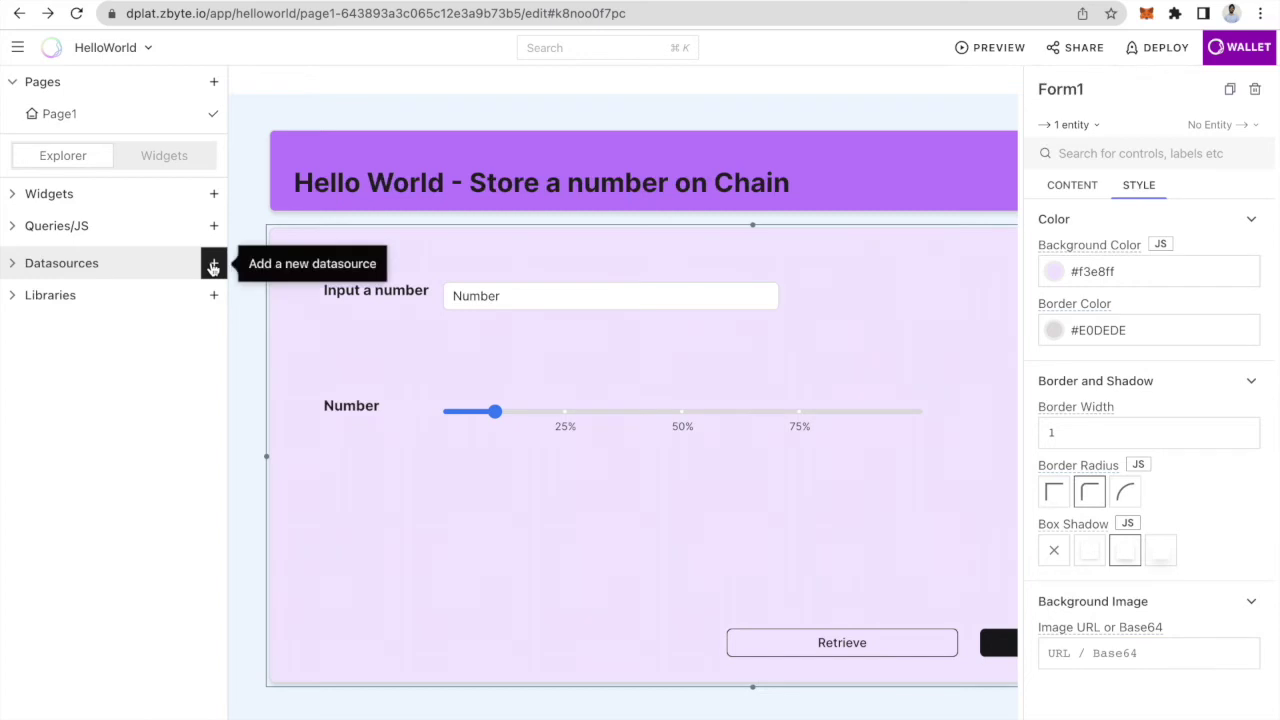
# Step: Install the Helloworld contract from the Smart Contract Library as a new contract for the app
pyautogui.click(213, 265)
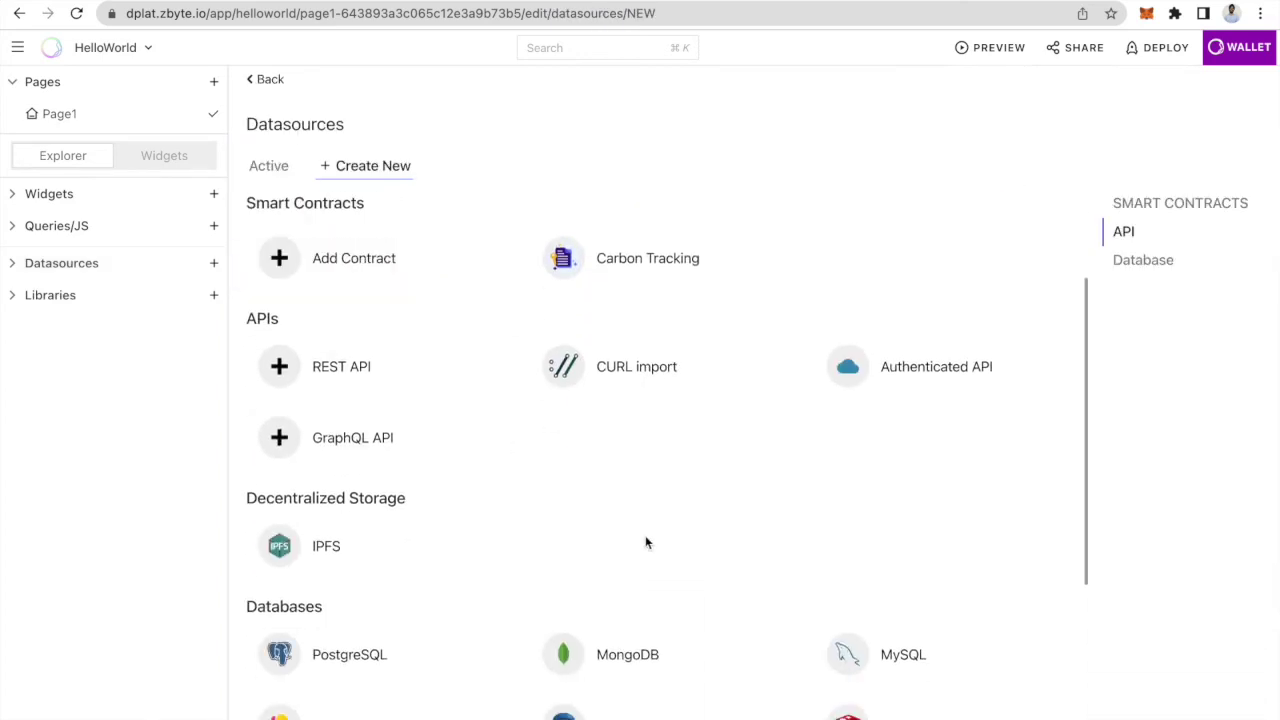
pyautogui.scroll(-5, 645, 535)
pyautogui.scroll(5, 651, 409)
pyautogui.scroll(-1, 685, 630)
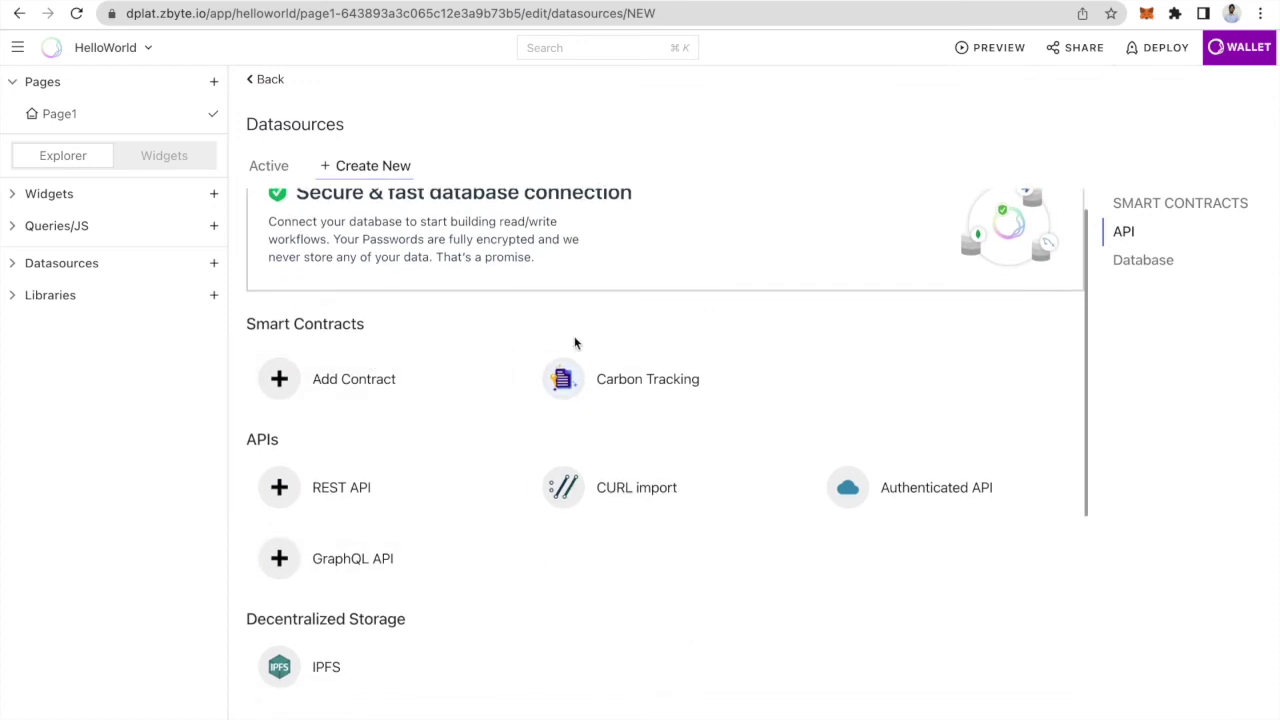
pyautogui.scroll(1, 651, 394)
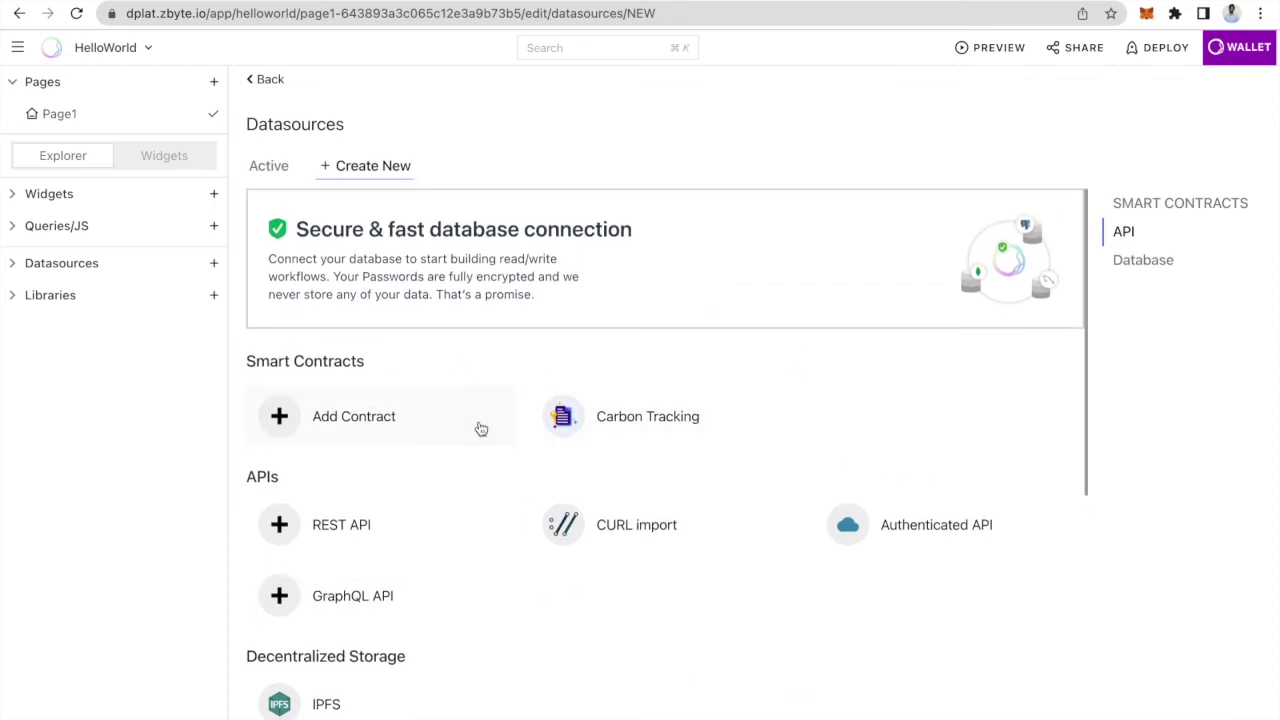
pyautogui.scroll(-1, 481, 428)
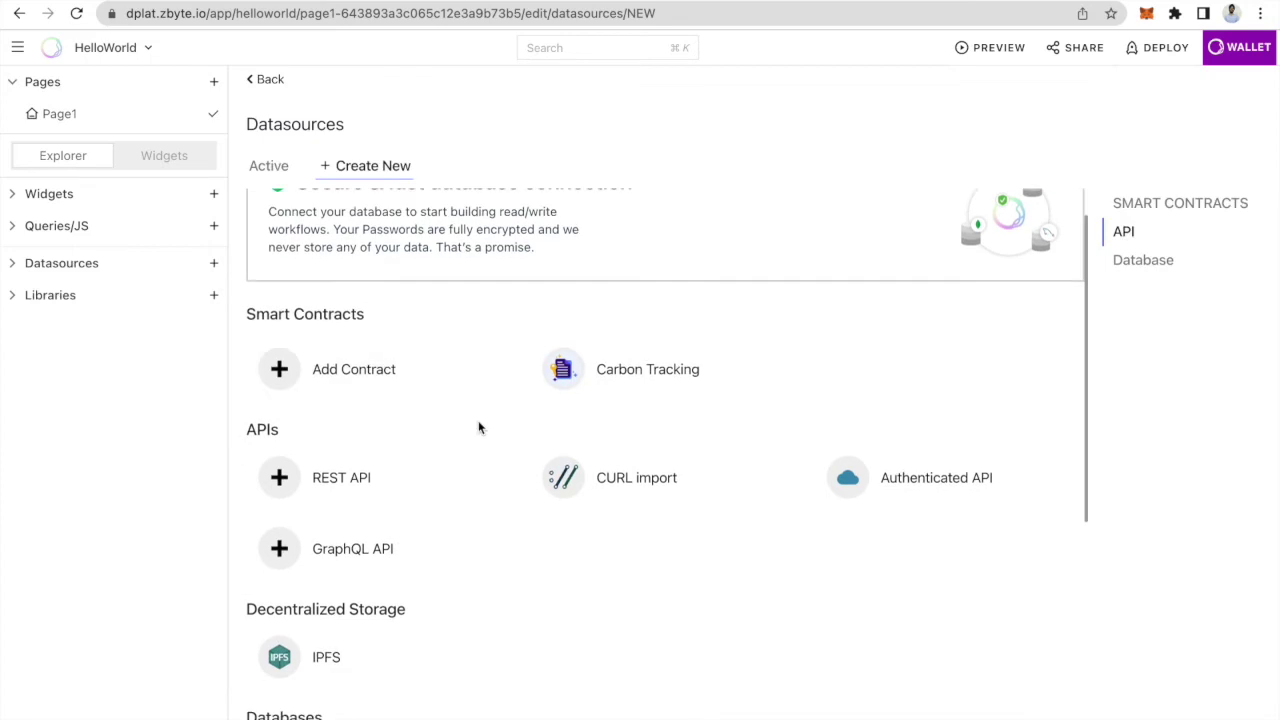
pyautogui.click(406, 392)
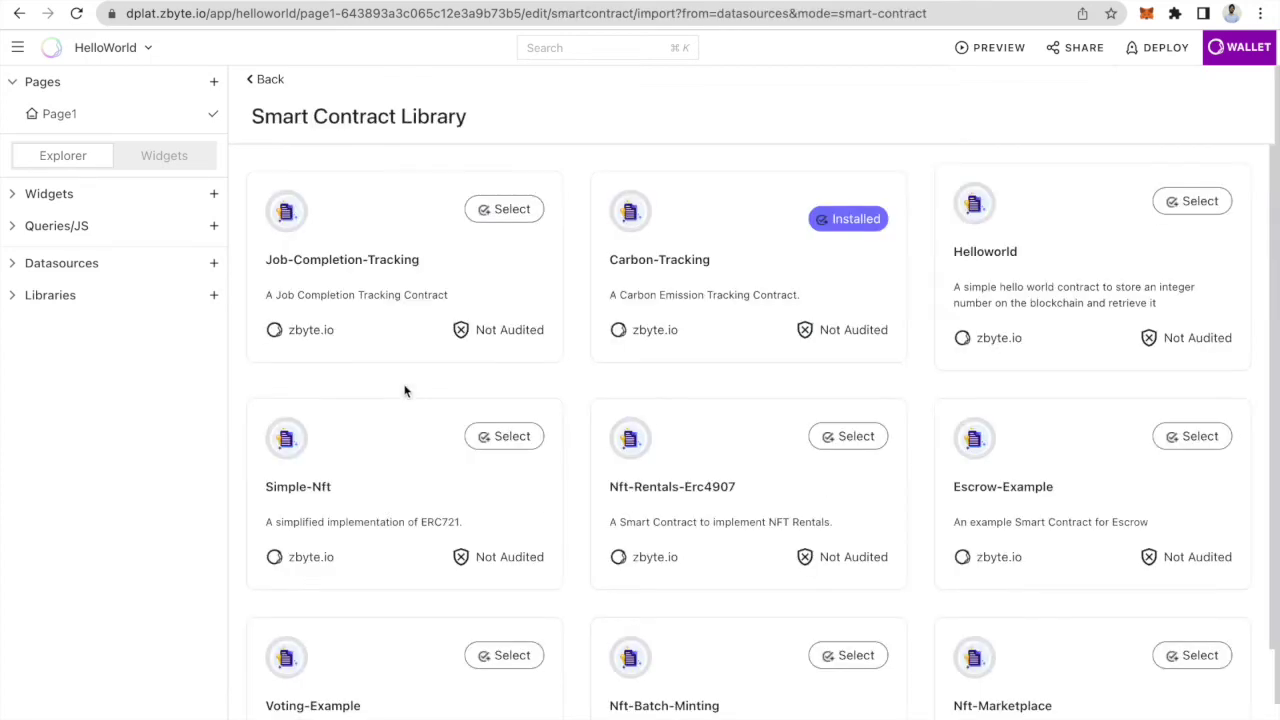
pyautogui.scroll(-1, 757, 428)
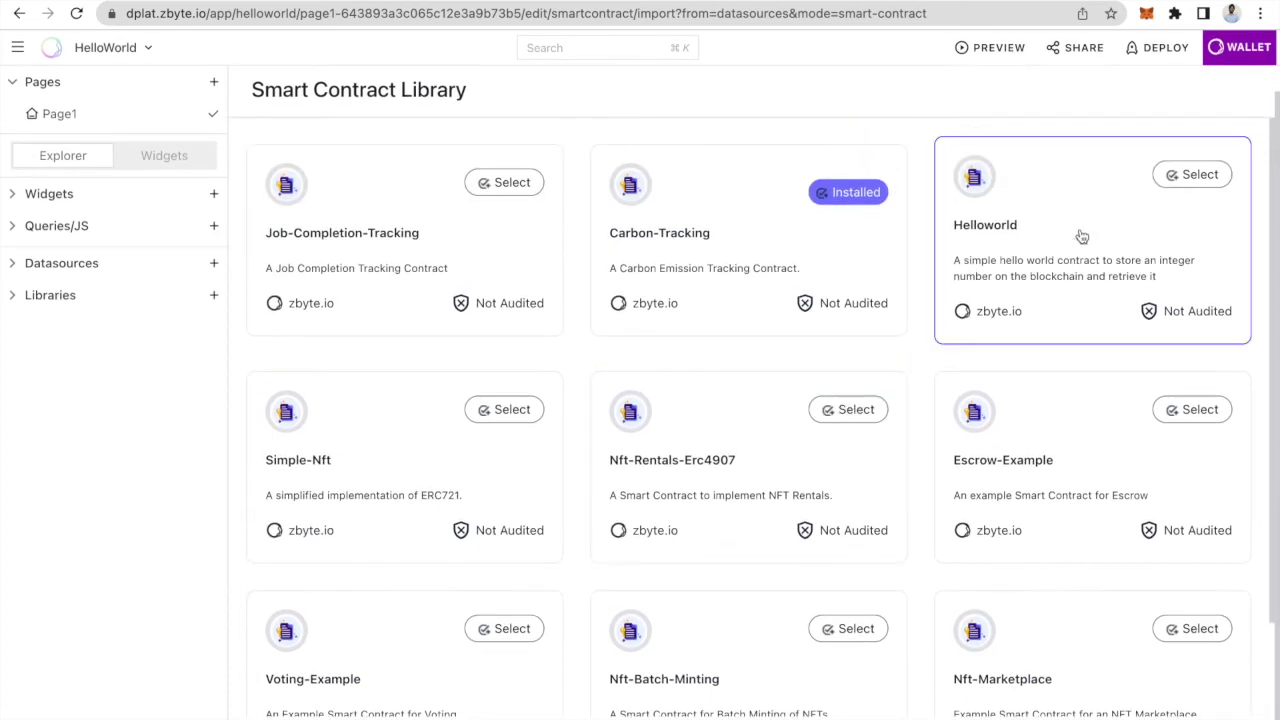
pyautogui.click(1188, 178)
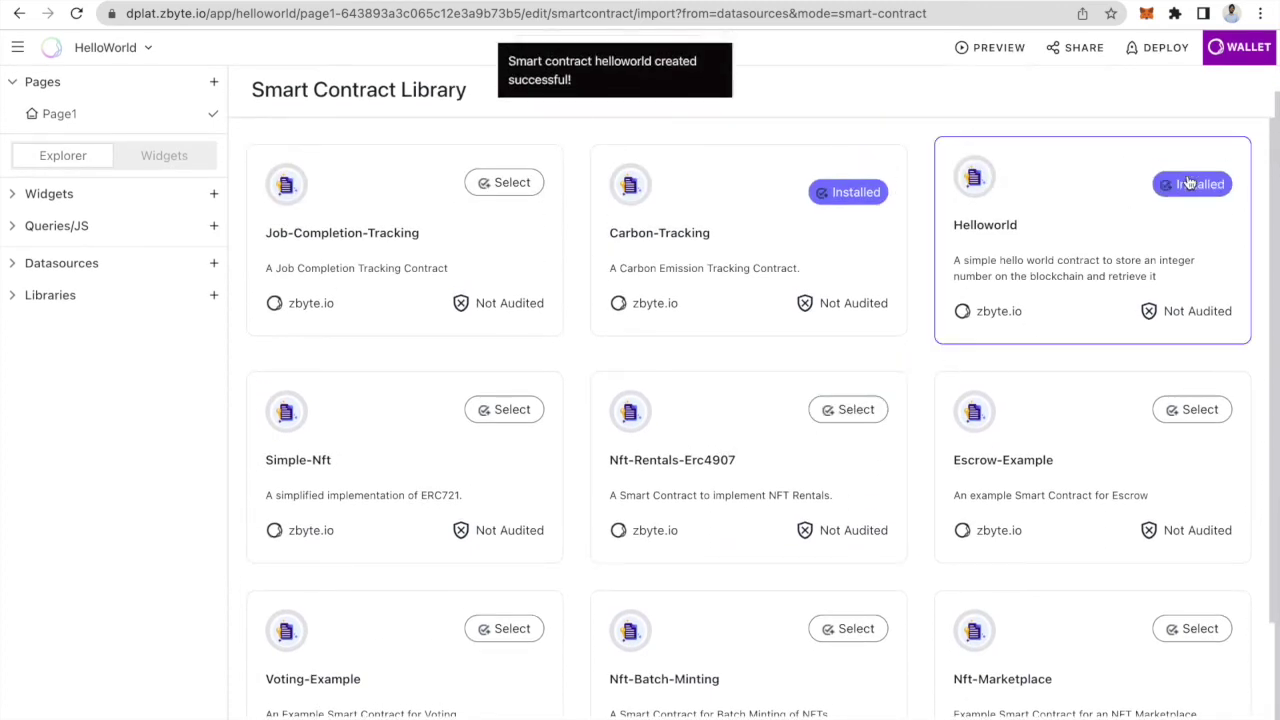
pyautogui.scroll(1, 543, 245)
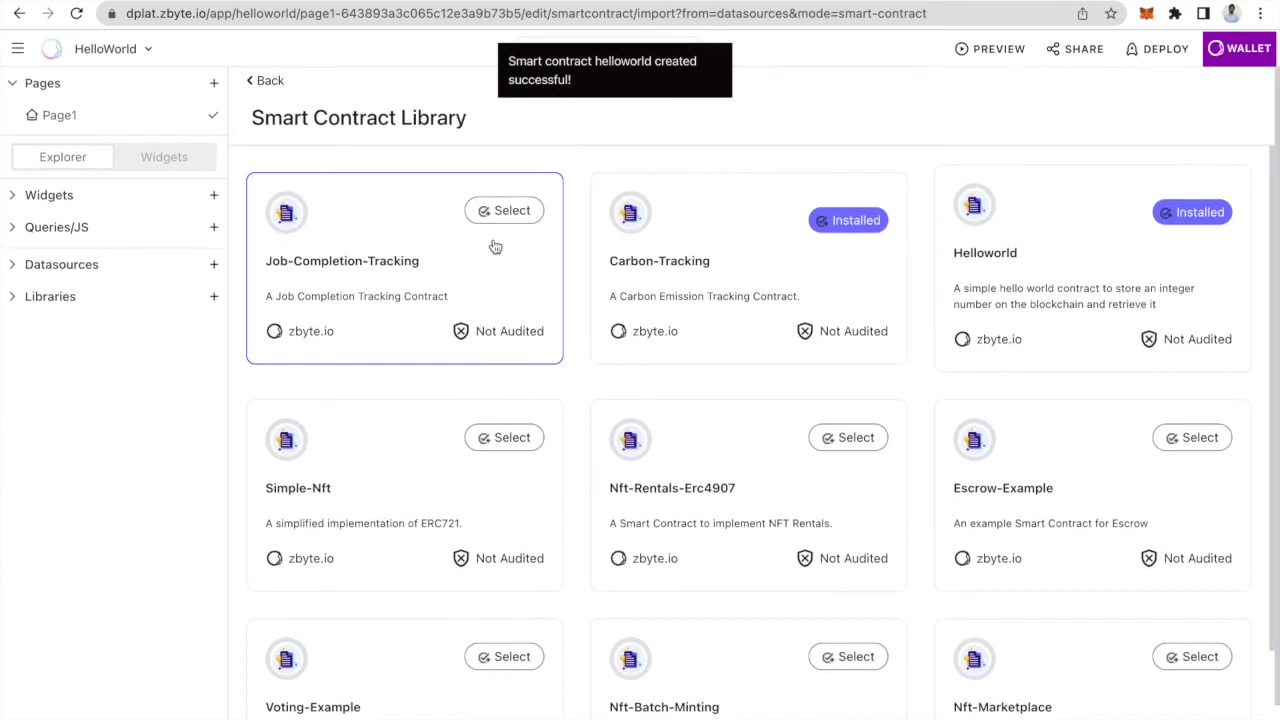
# Step: Create a datasource from the helloworld contract and name it StoreNumber
pyautogui.click(268, 80)
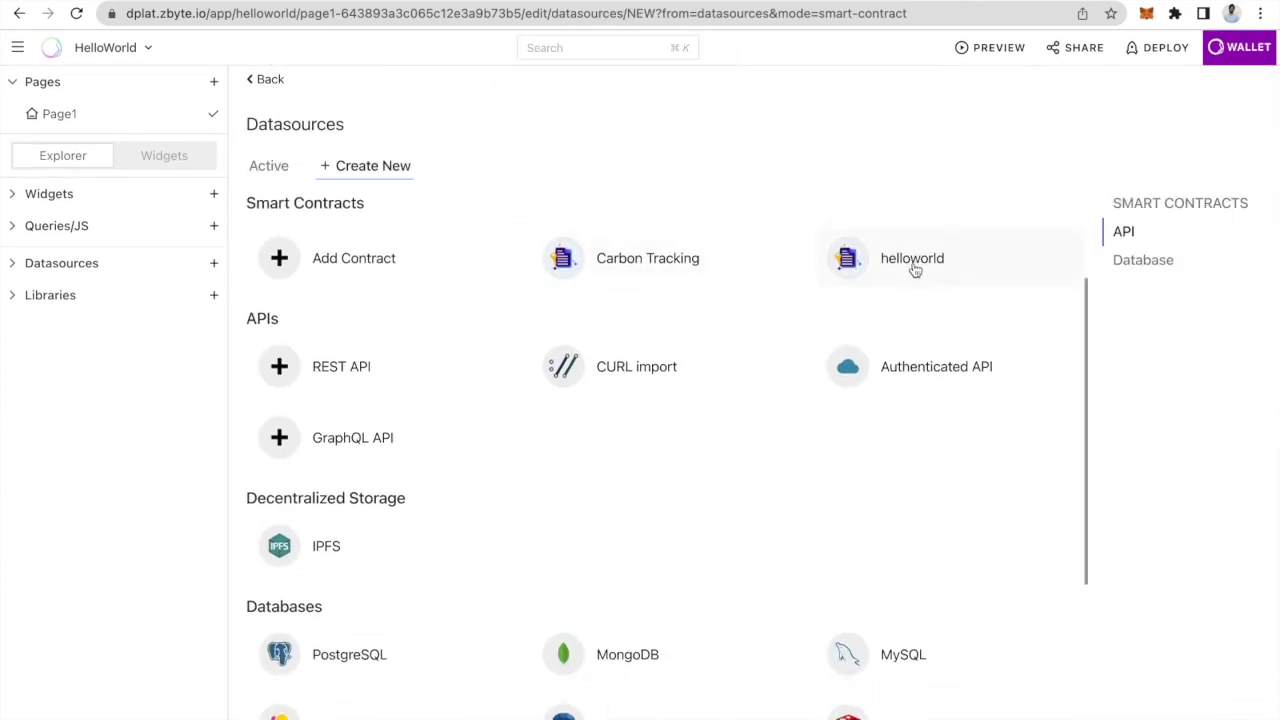
pyautogui.click(913, 262)
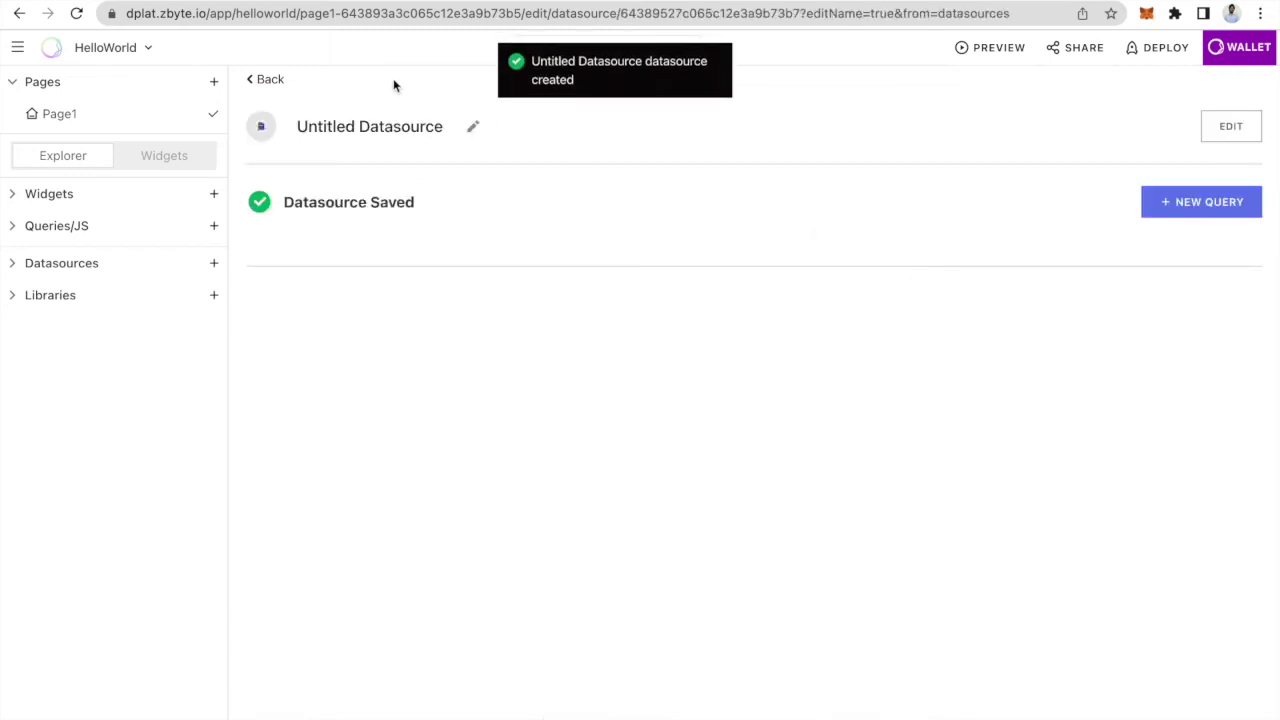
pyautogui.click(402, 125)
pyautogui.write('hel')
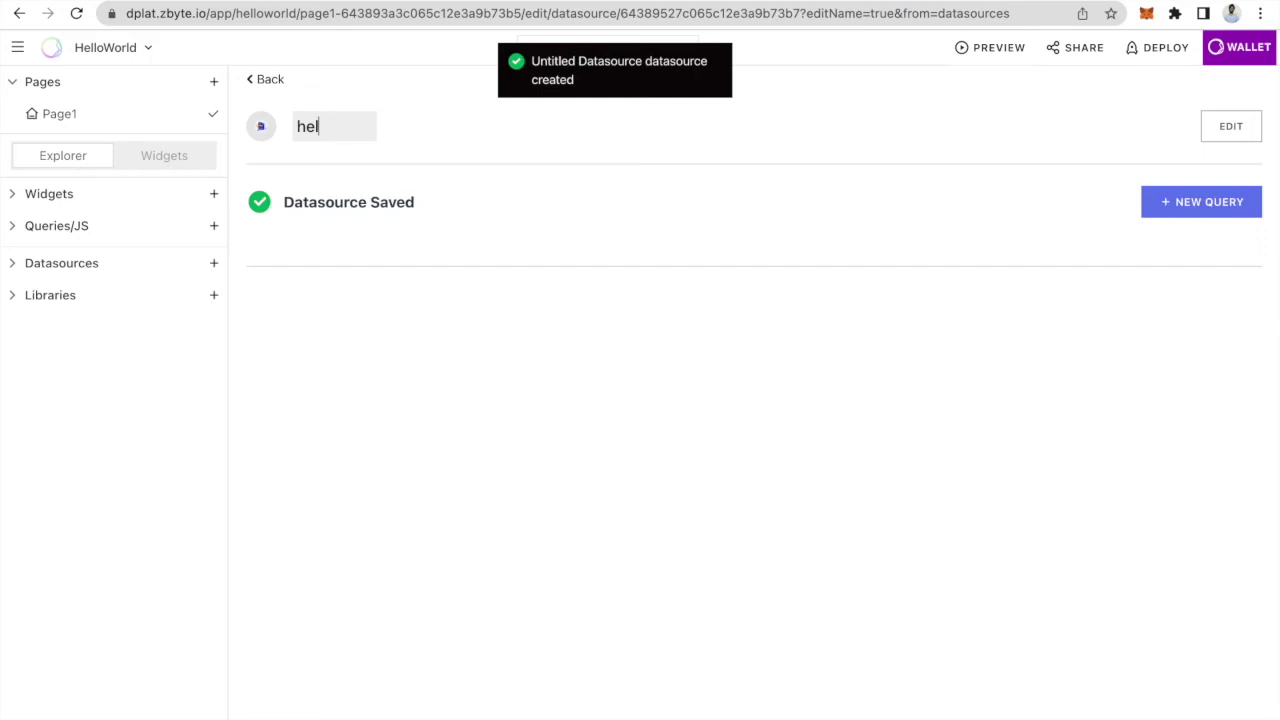
pyautogui.press('BackSpace')
pyautogui.press('BackSpace')
pyautogui.press('BackSpace')
pyautogui.write('StoreNumber')
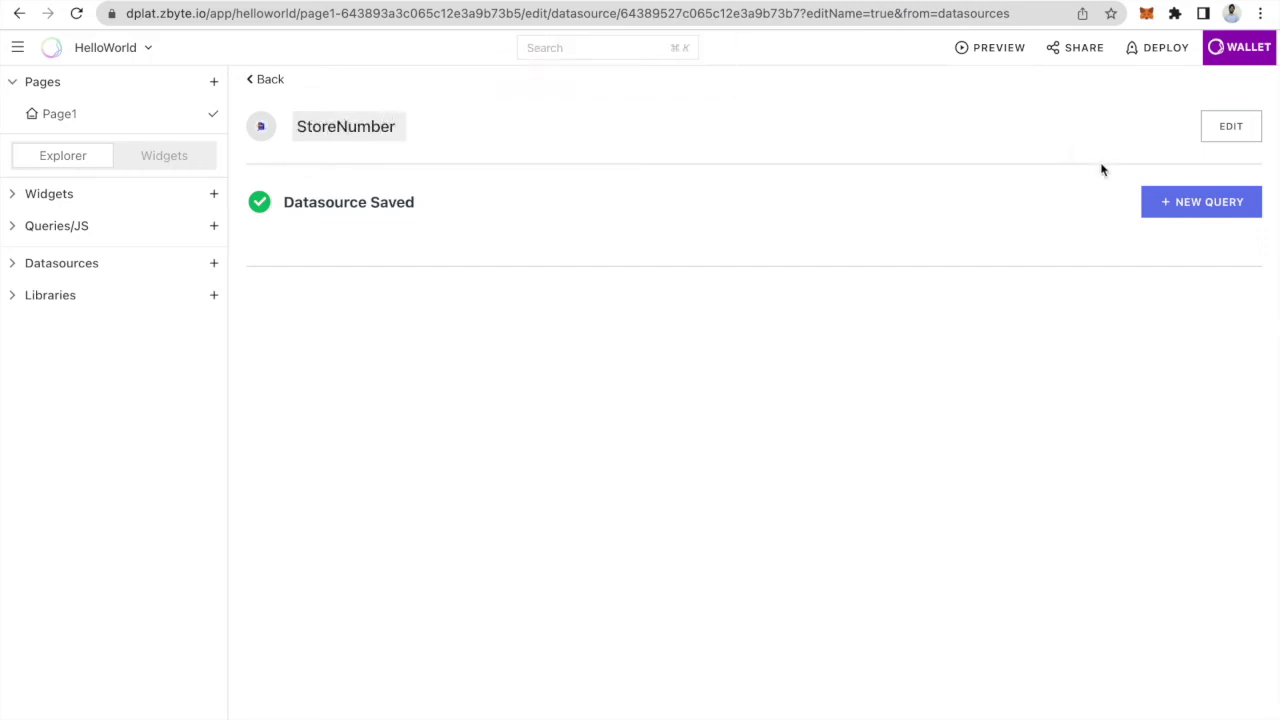
# Step: Add a query to the StoreNumber datasource that uses the contract's store function and name it Store
pyautogui.click(1187, 208)
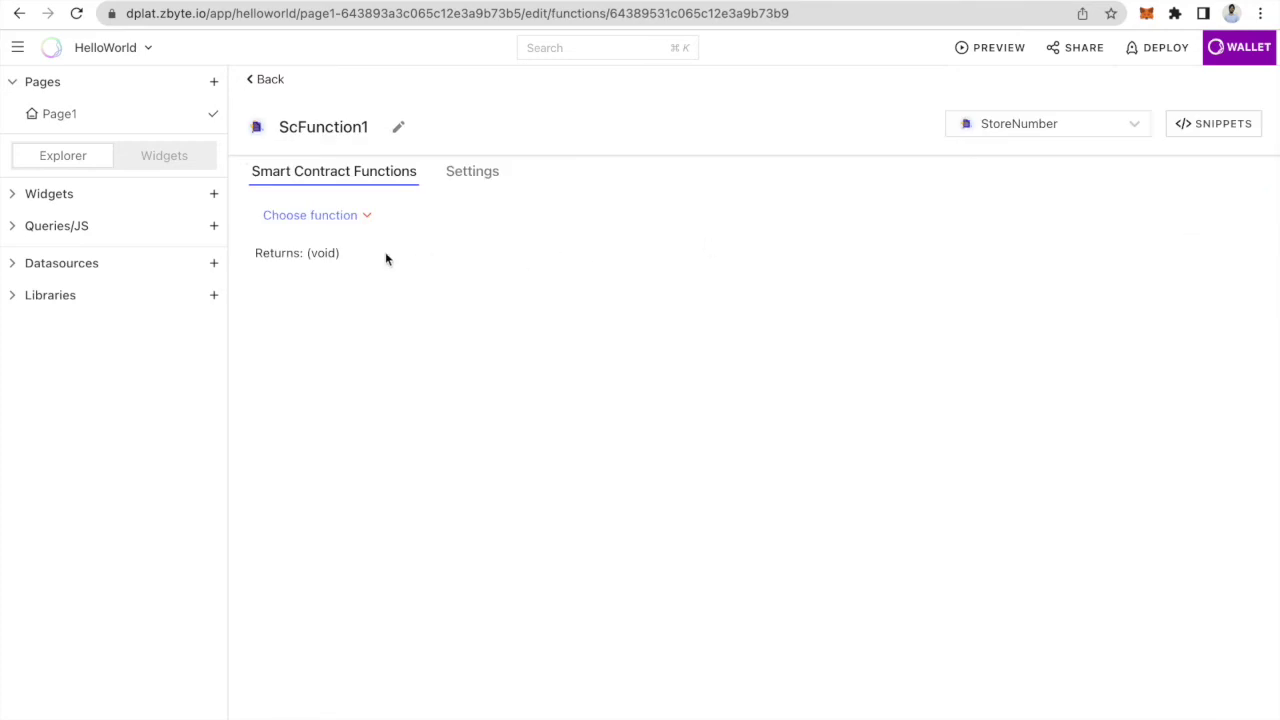
pyautogui.click(366, 222)
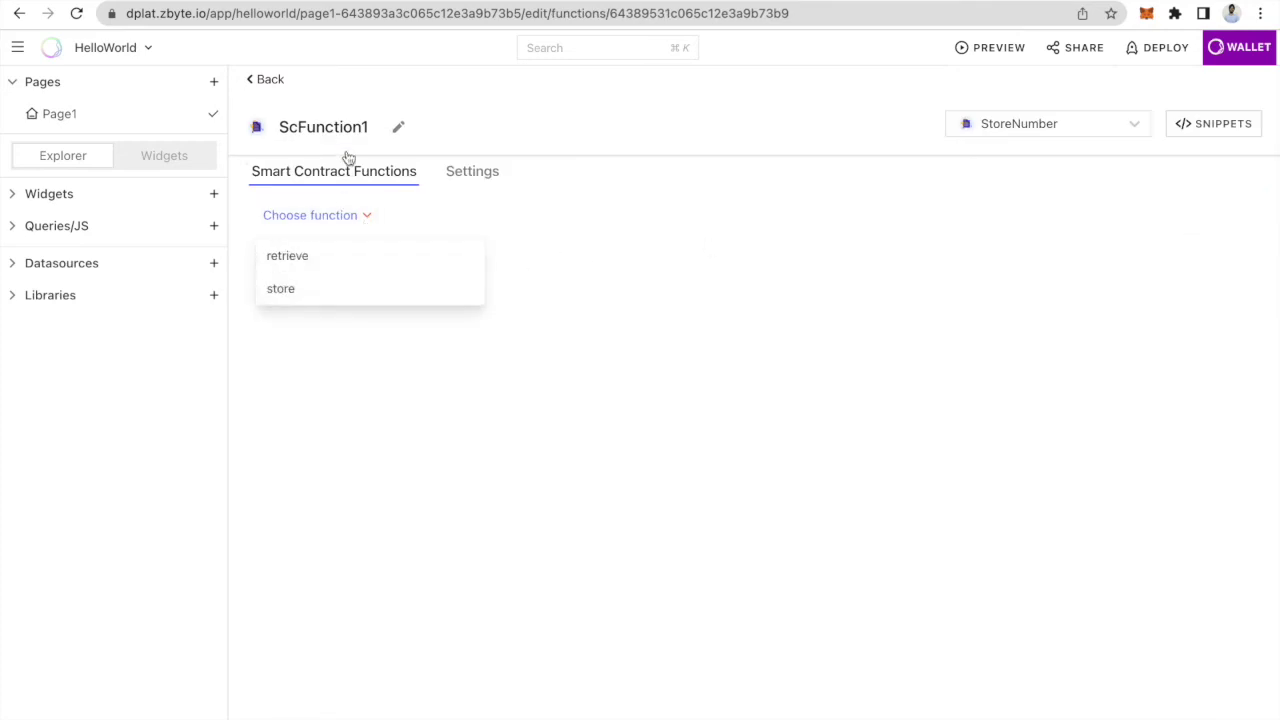
pyautogui.click(420, 306)
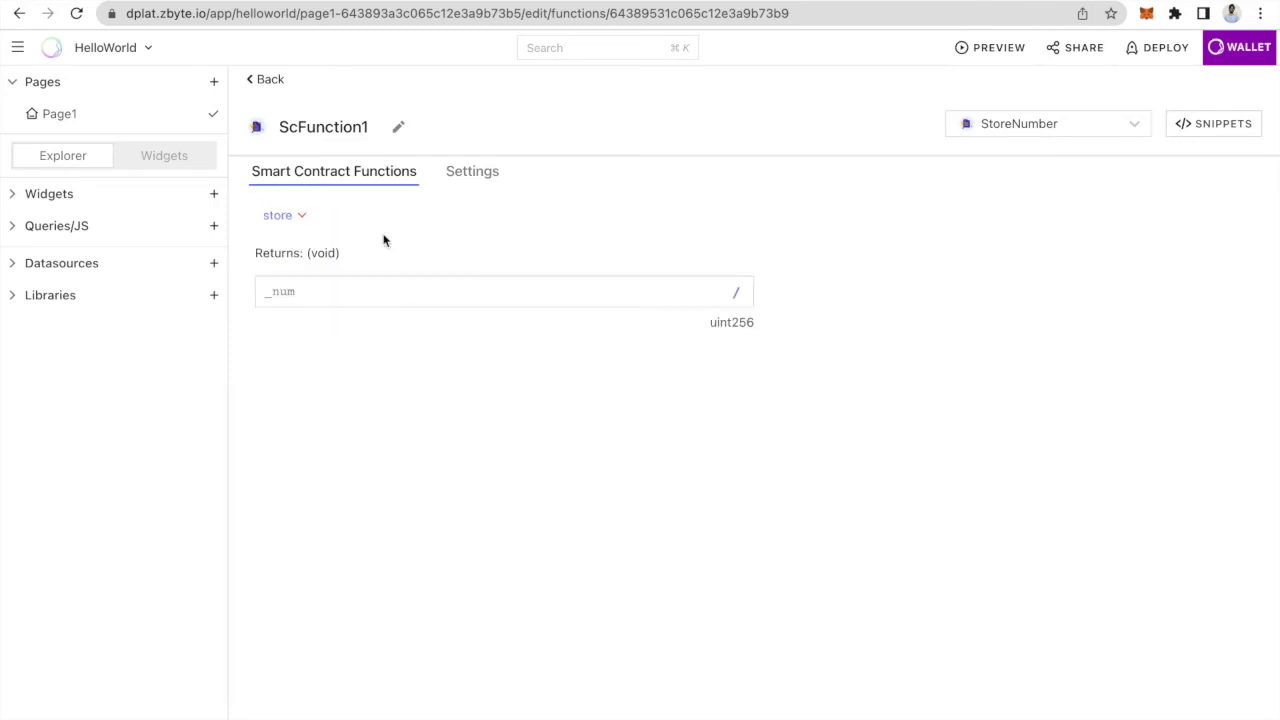
pyautogui.click(398, 127)
pyautogui.write('S')
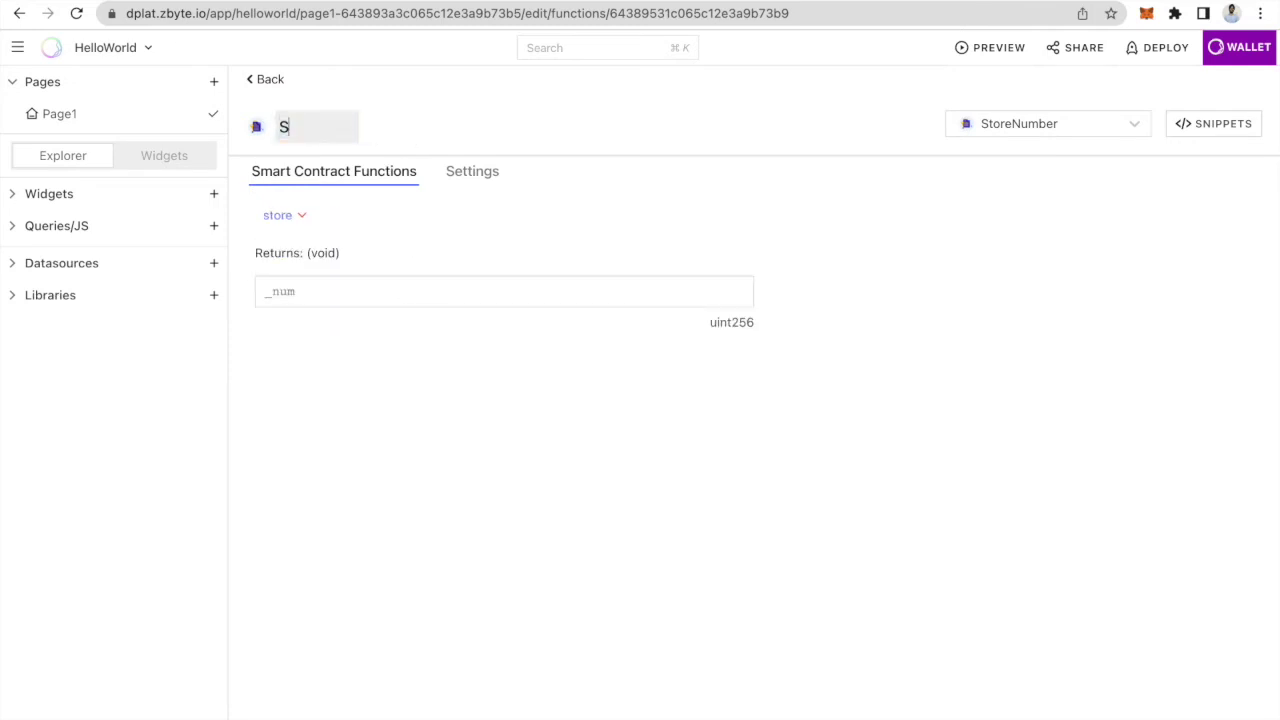
pyautogui.write('tore')
pyautogui.click(389, 388)
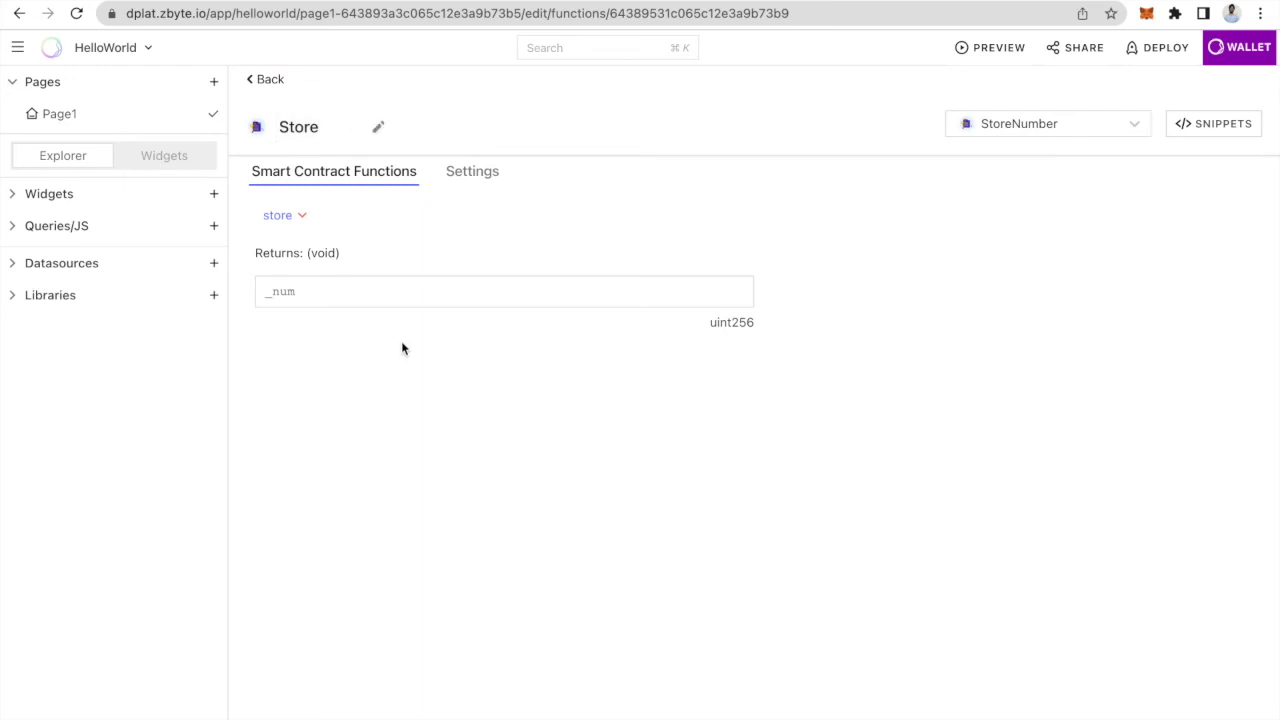
# Step: Add another query to the active StoreNumber datasource with the retrieve function and name it retrieve
pyautogui.click(262, 80)
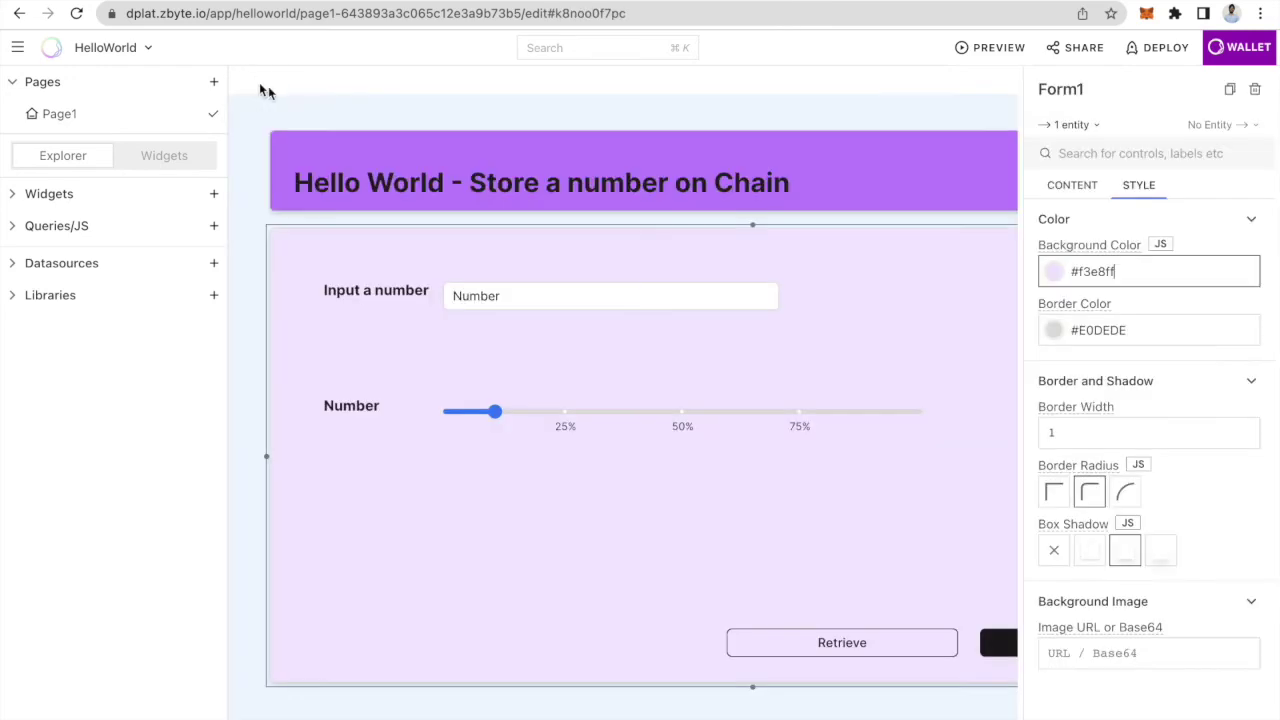
pyautogui.click(214, 265)
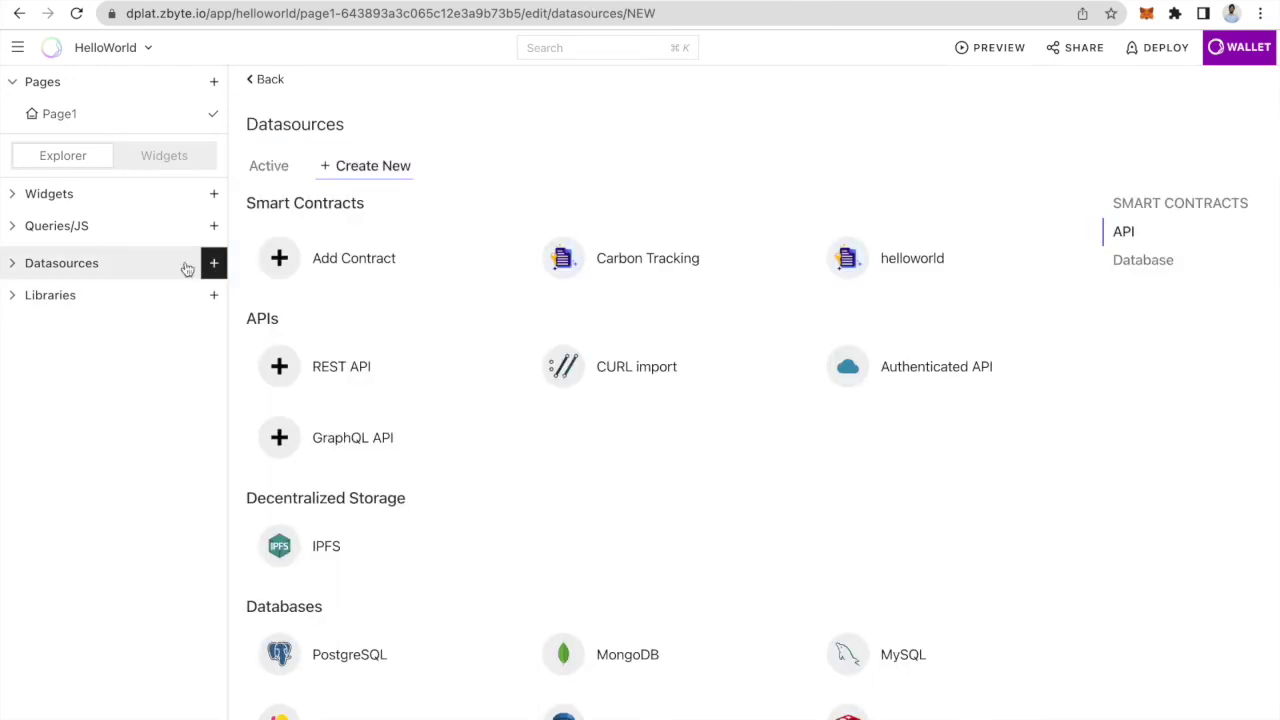
pyautogui.click(271, 172)
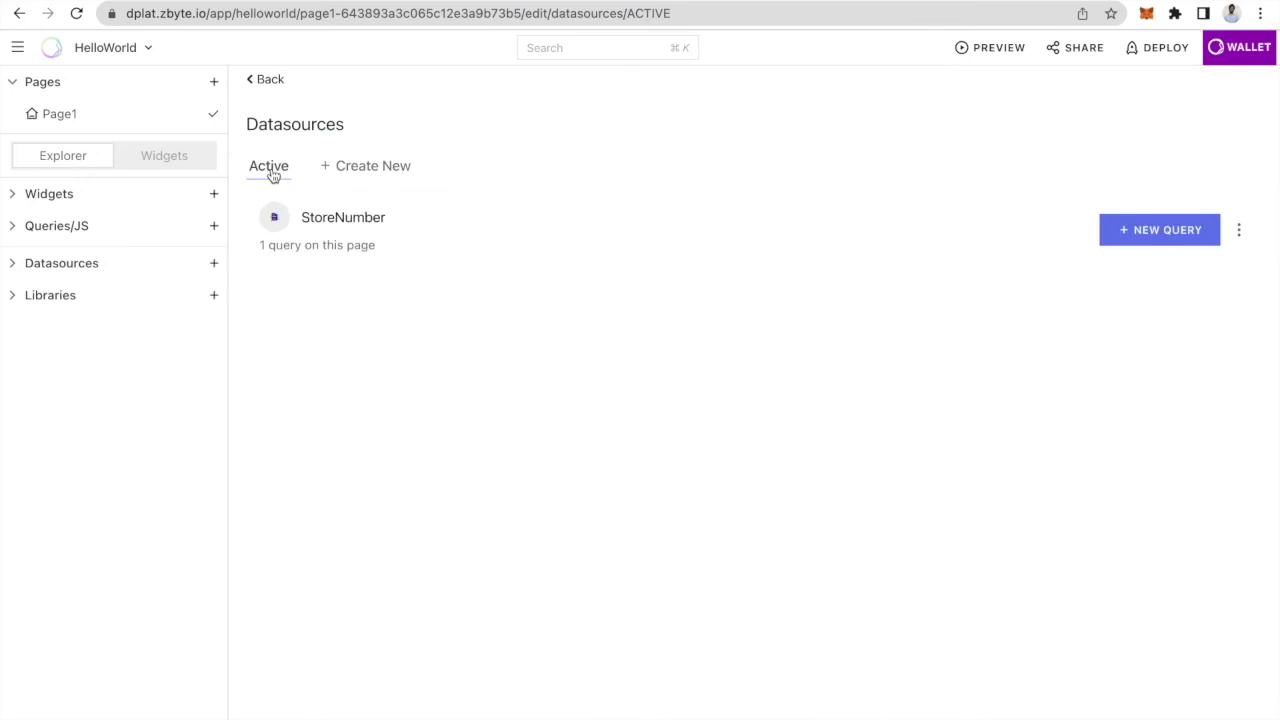
pyautogui.click(1186, 237)
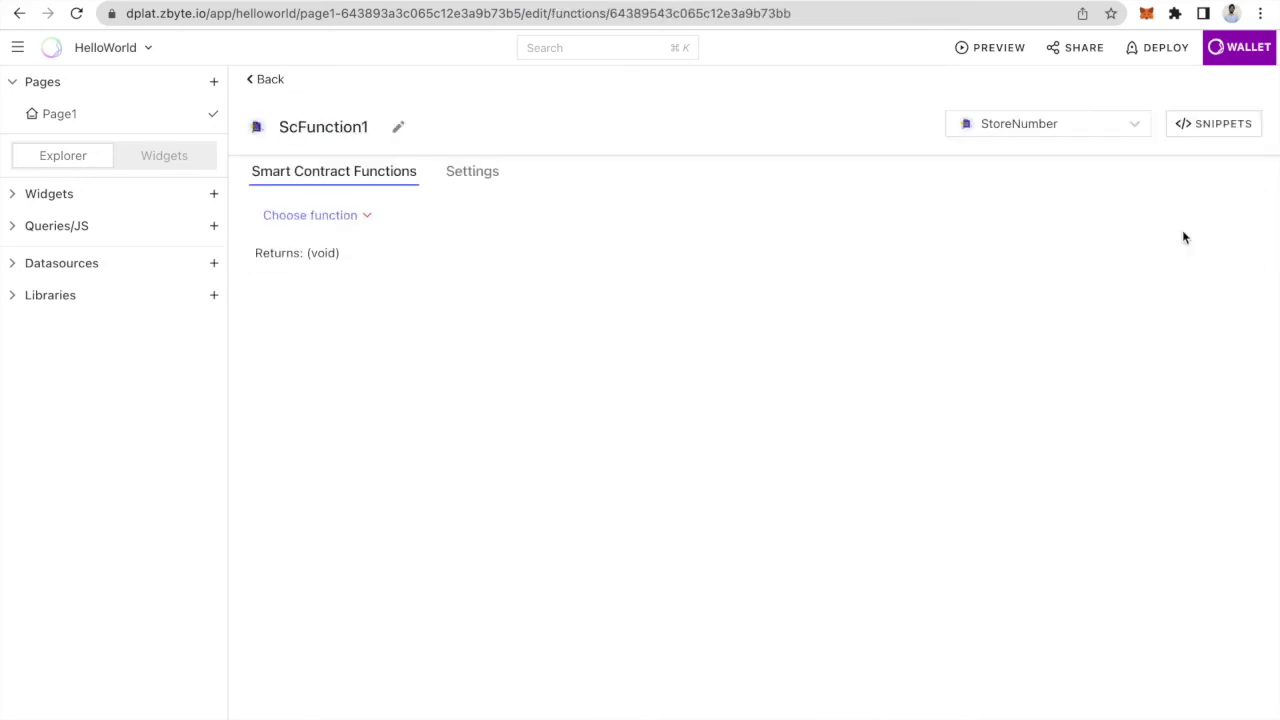
pyautogui.click(364, 216)
pyautogui.click(331, 258)
pyautogui.click(354, 129)
pyautogui.press('BackSpace')
pyautogui.write('retrieve')
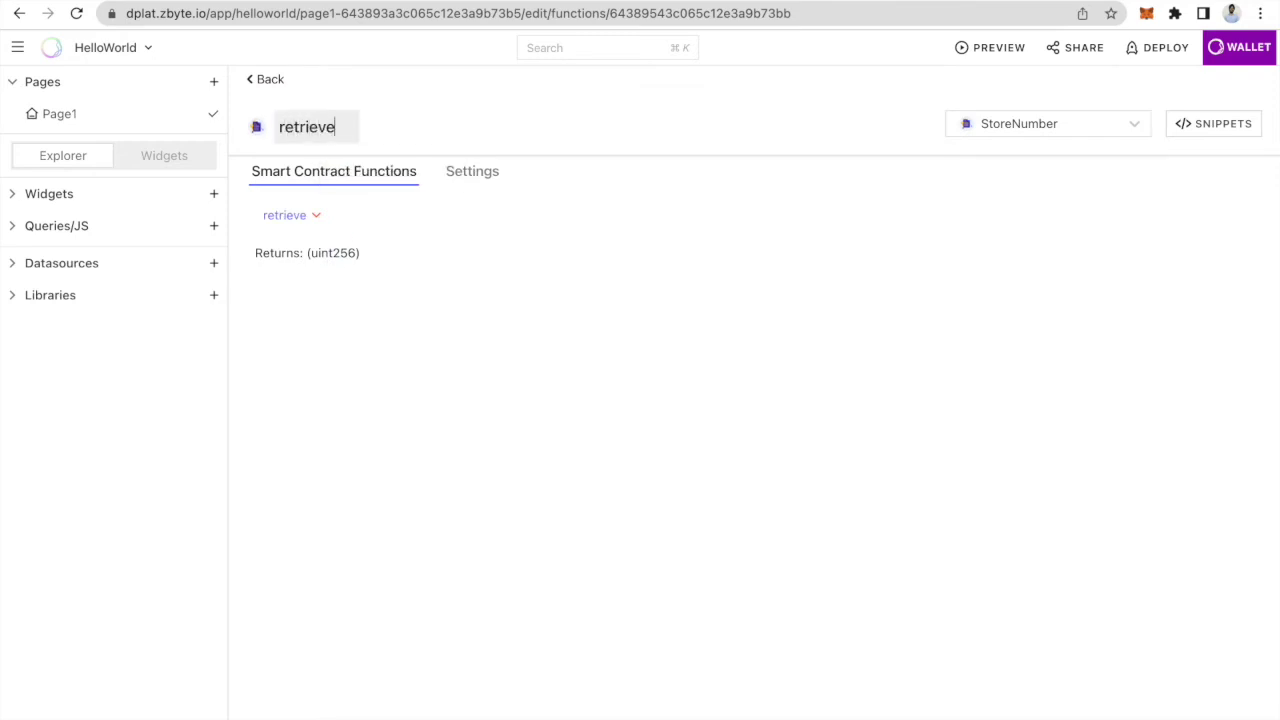
pyautogui.press('Return')
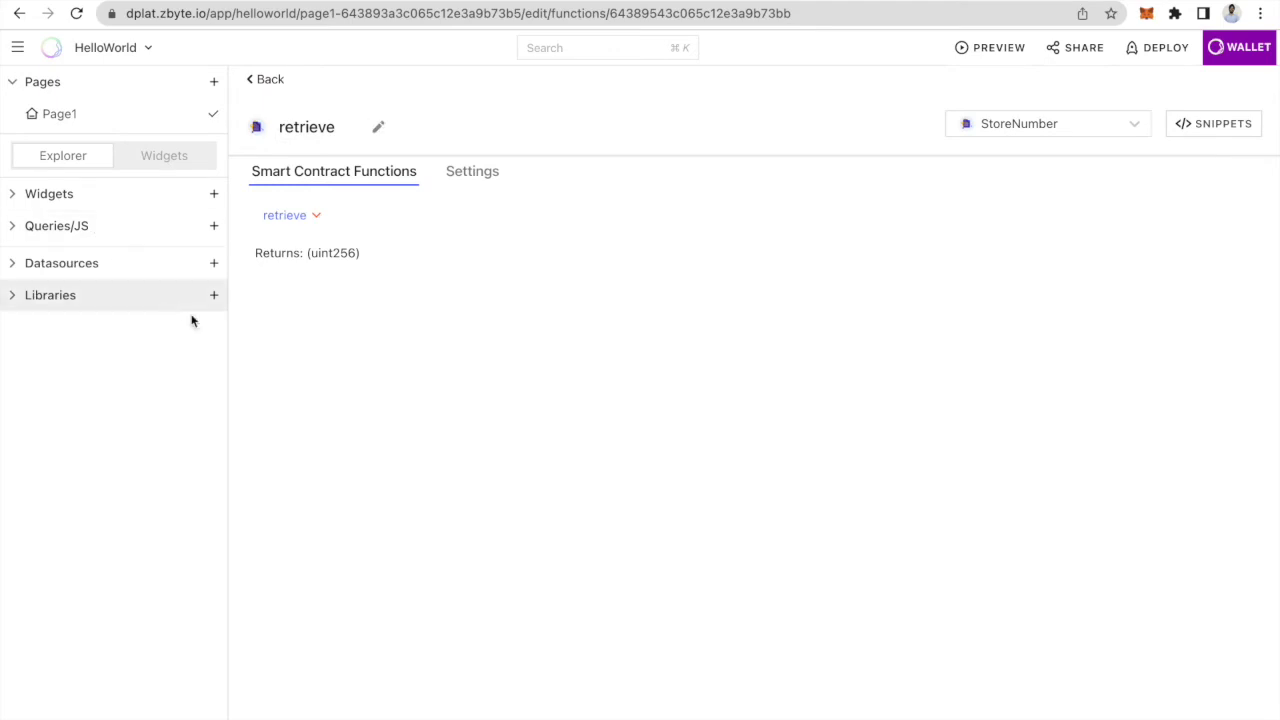
# Step: Review the app's active datasource, its queries and the page's widgets
pyautogui.click(213, 263)
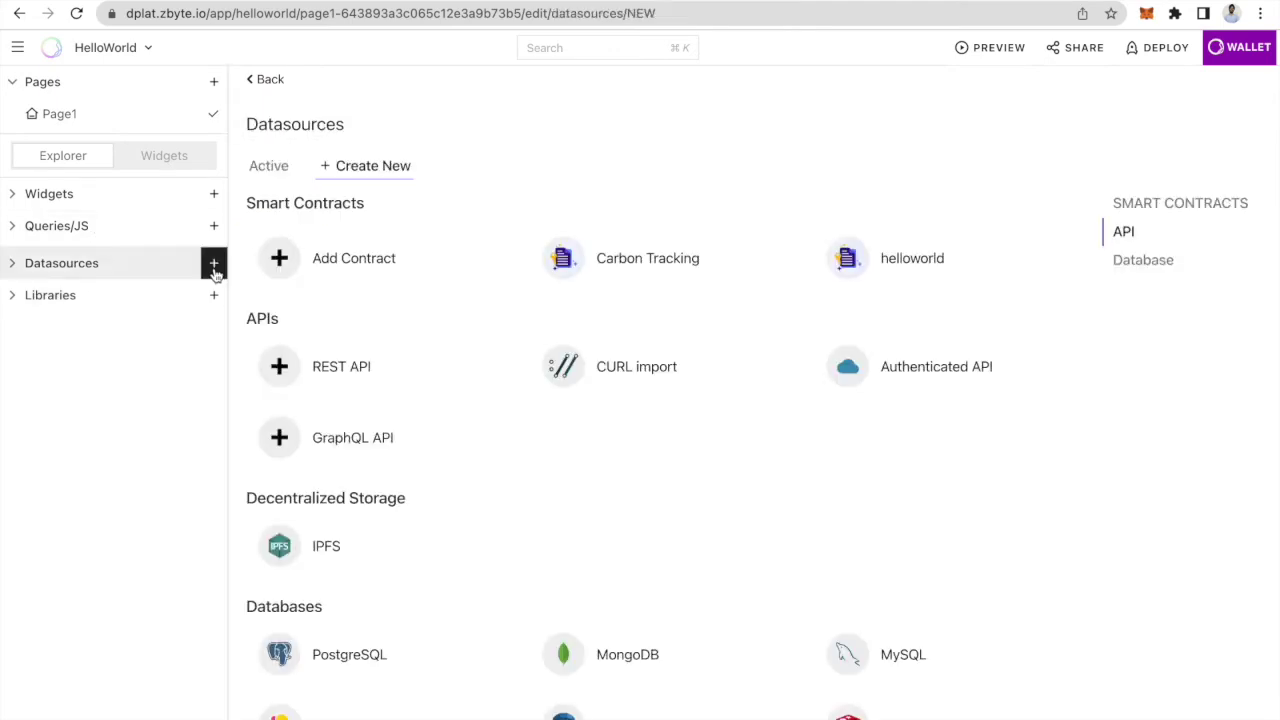
pyautogui.click(14, 265)
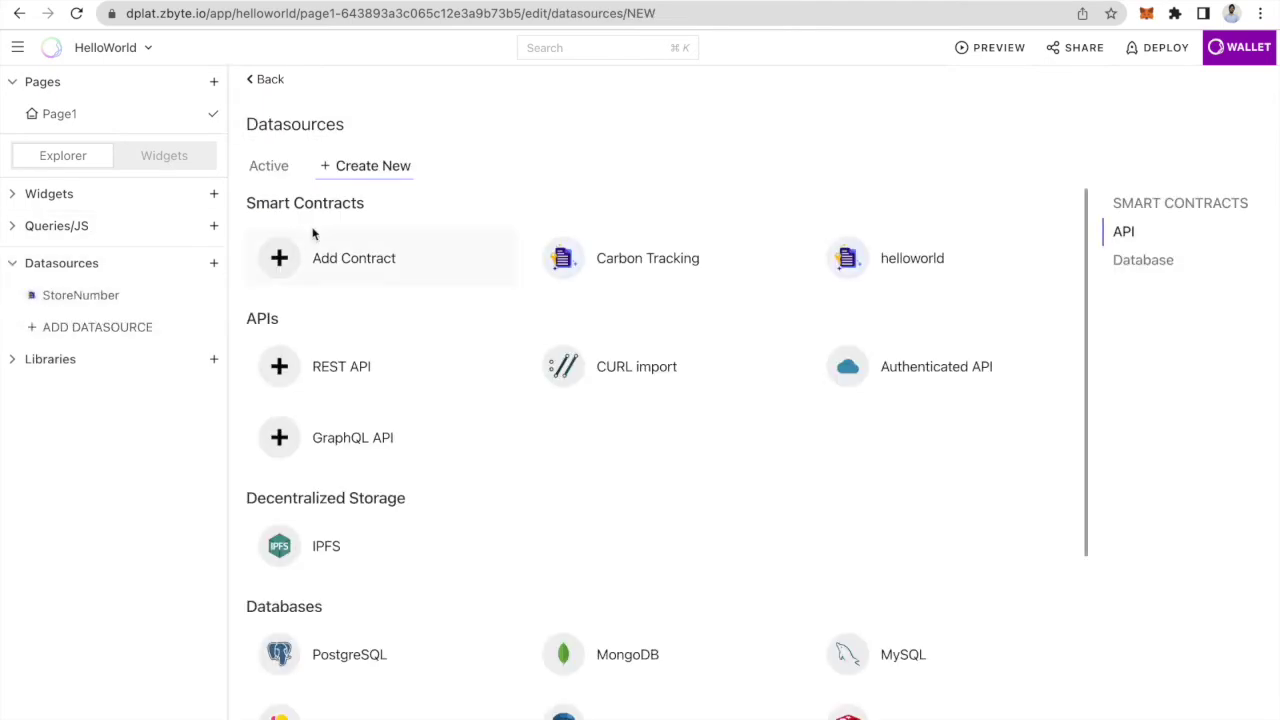
pyautogui.click(282, 167)
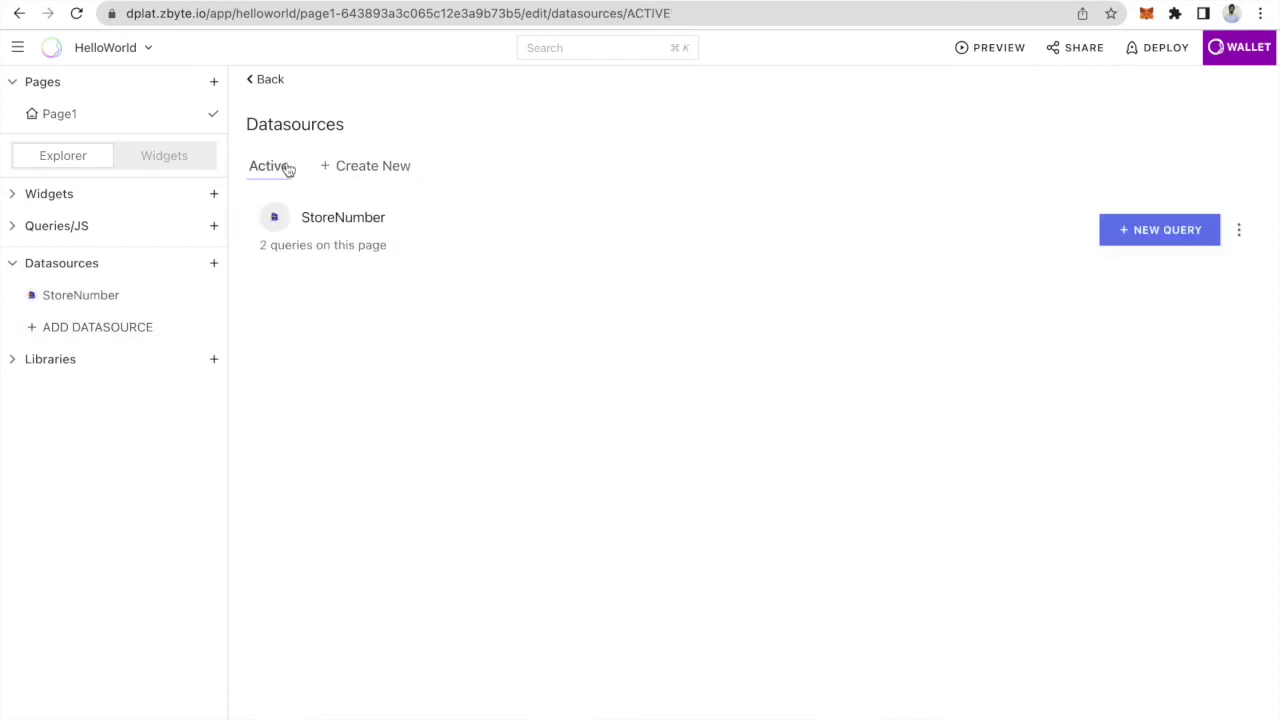
pyautogui.click(744, 229)
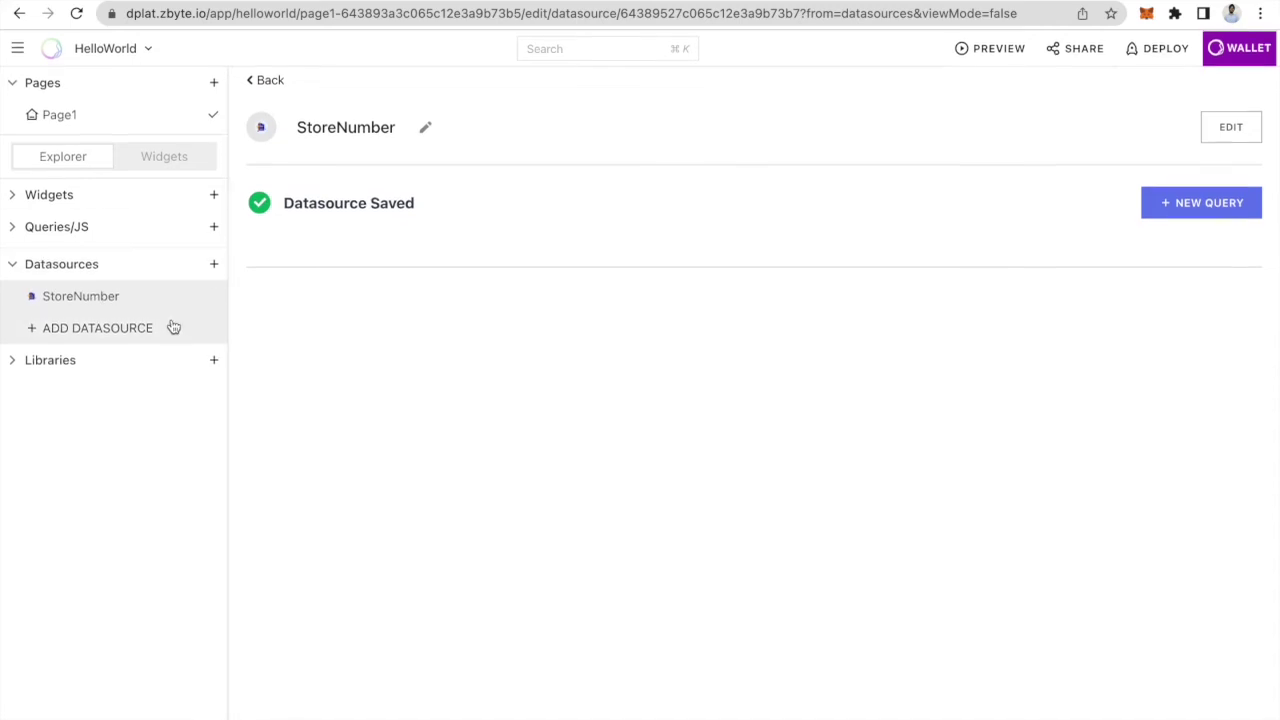
pyautogui.click(20, 232)
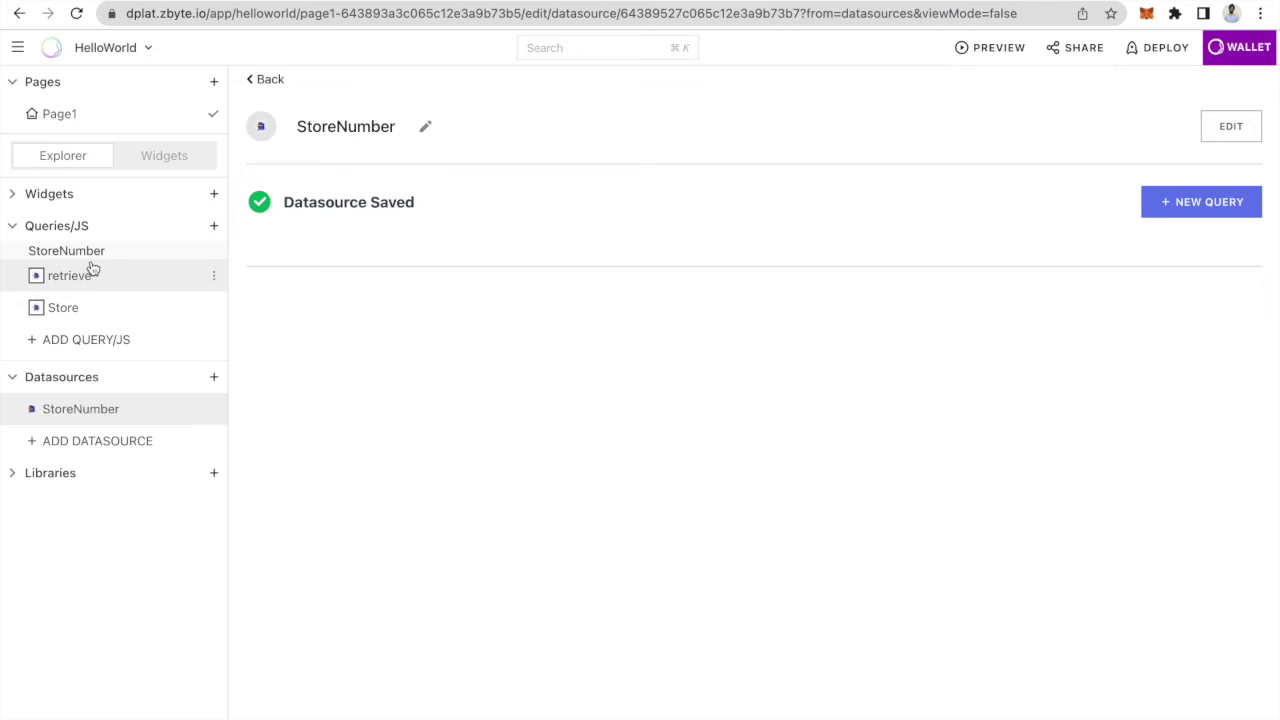
pyautogui.click(17, 196)
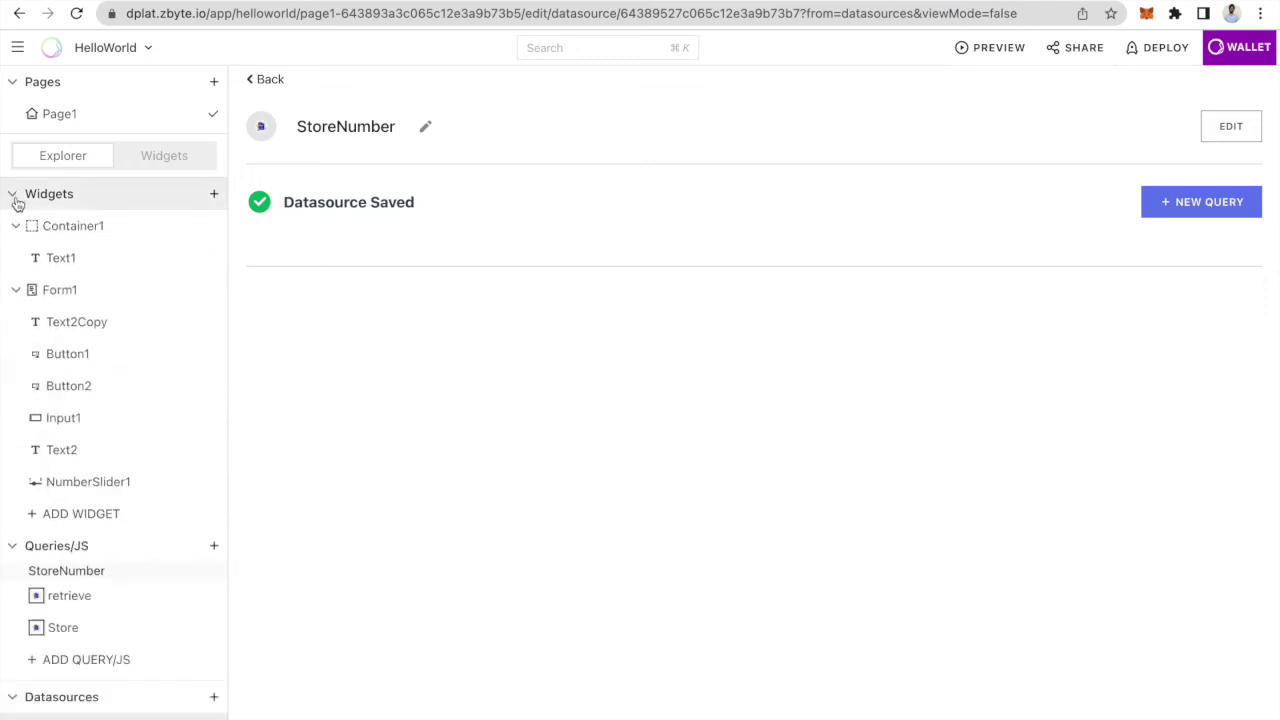
pyautogui.scroll(-1, 134, 429)
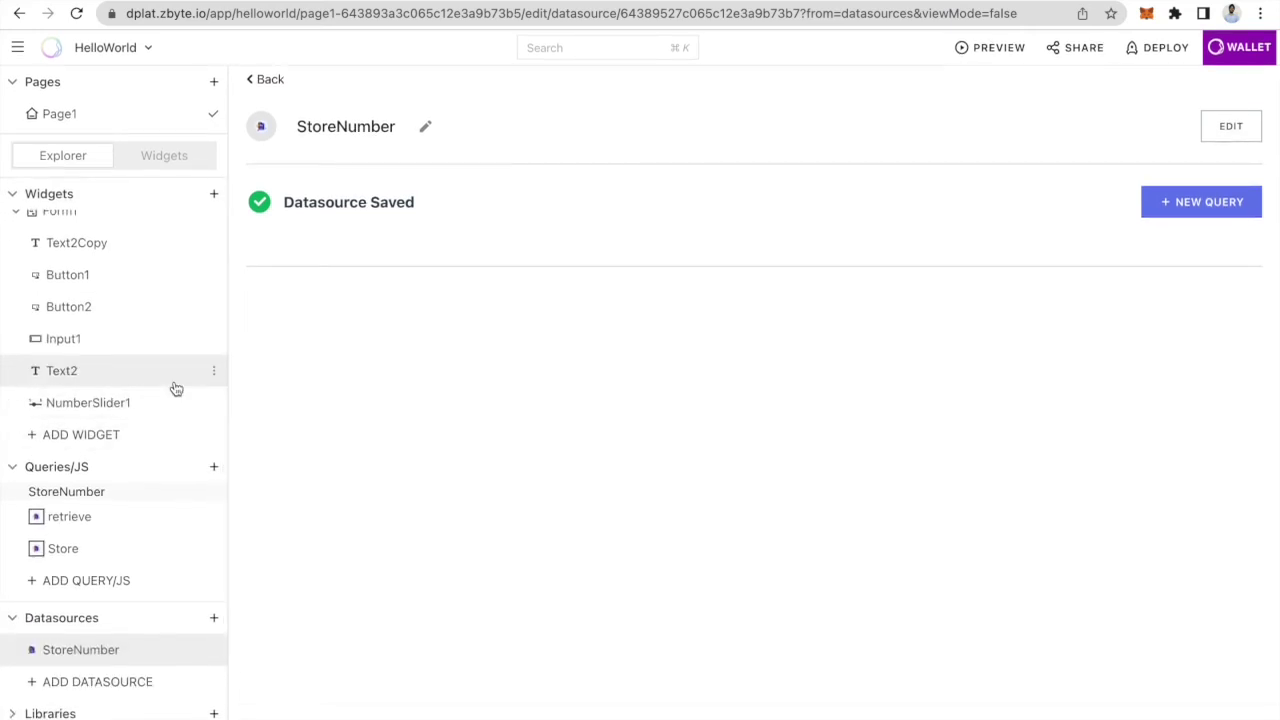
pyautogui.scroll(1, 175, 390)
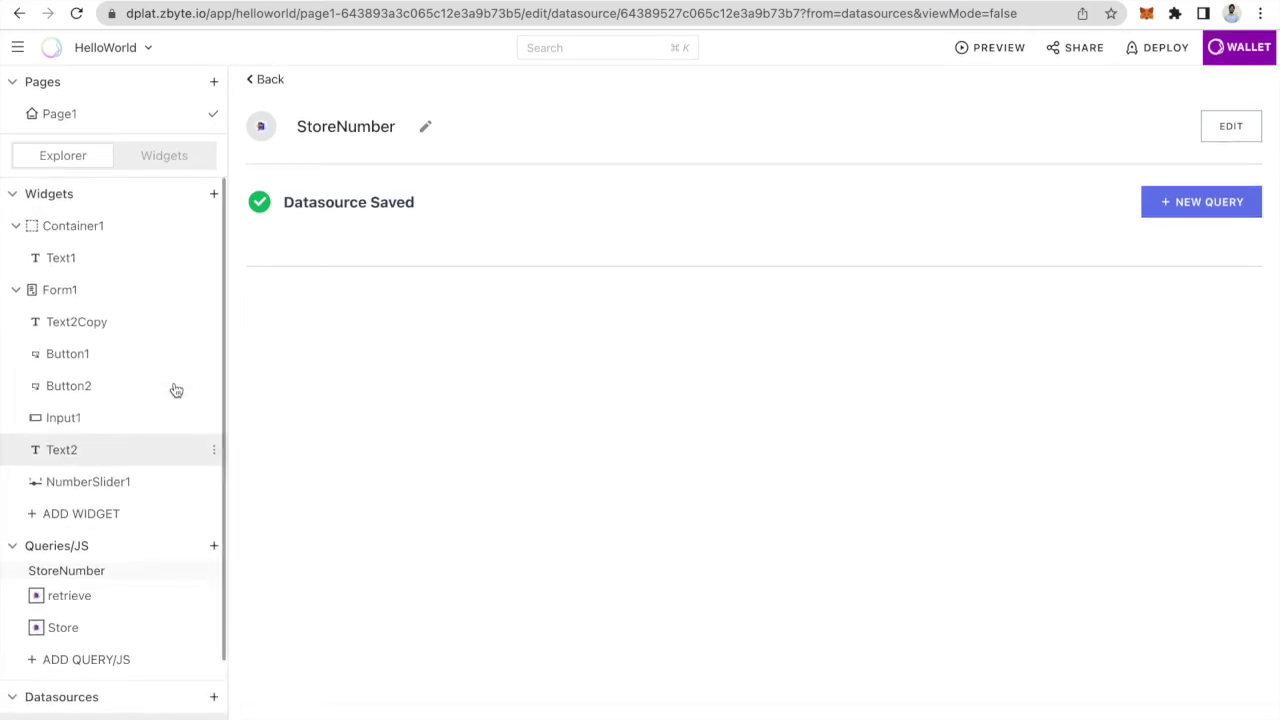
# Step: Set the form's Store button to execute the Store smart contract function when clicked
pyautogui.click(140, 228)
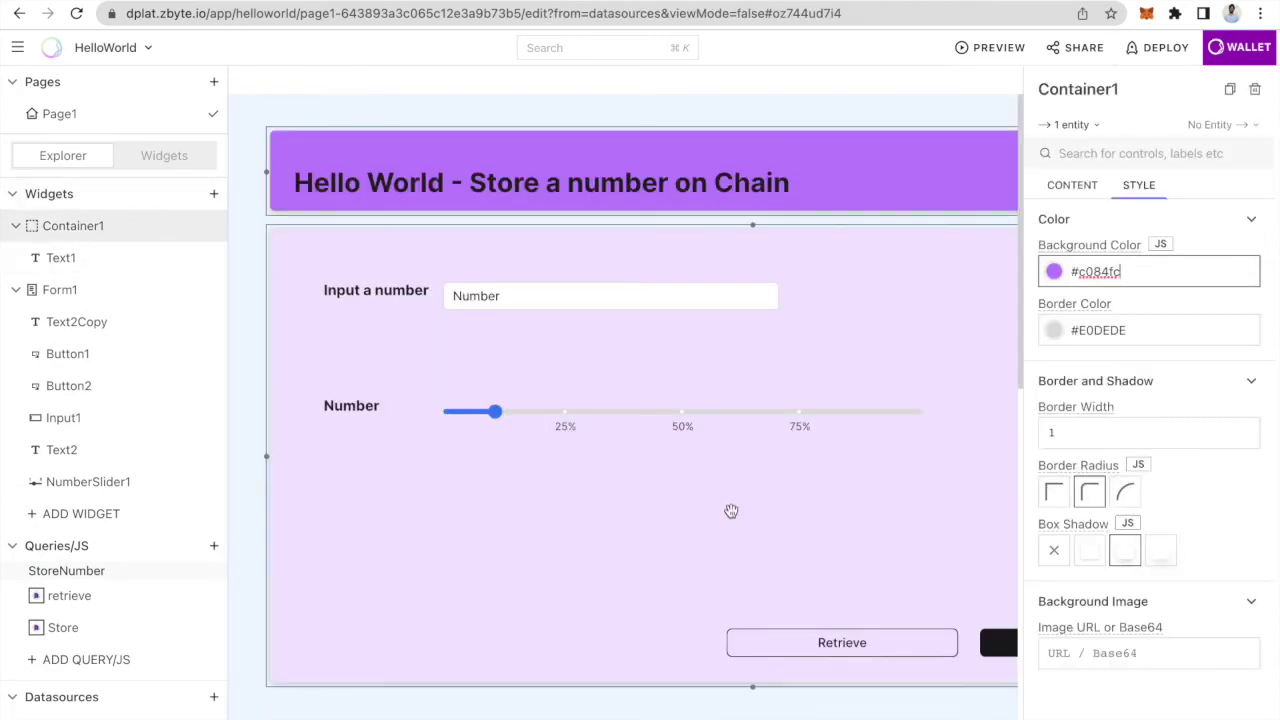
pyautogui.hscroll(2, 770, 527)
pyautogui.hscroll(4, 770, 527)
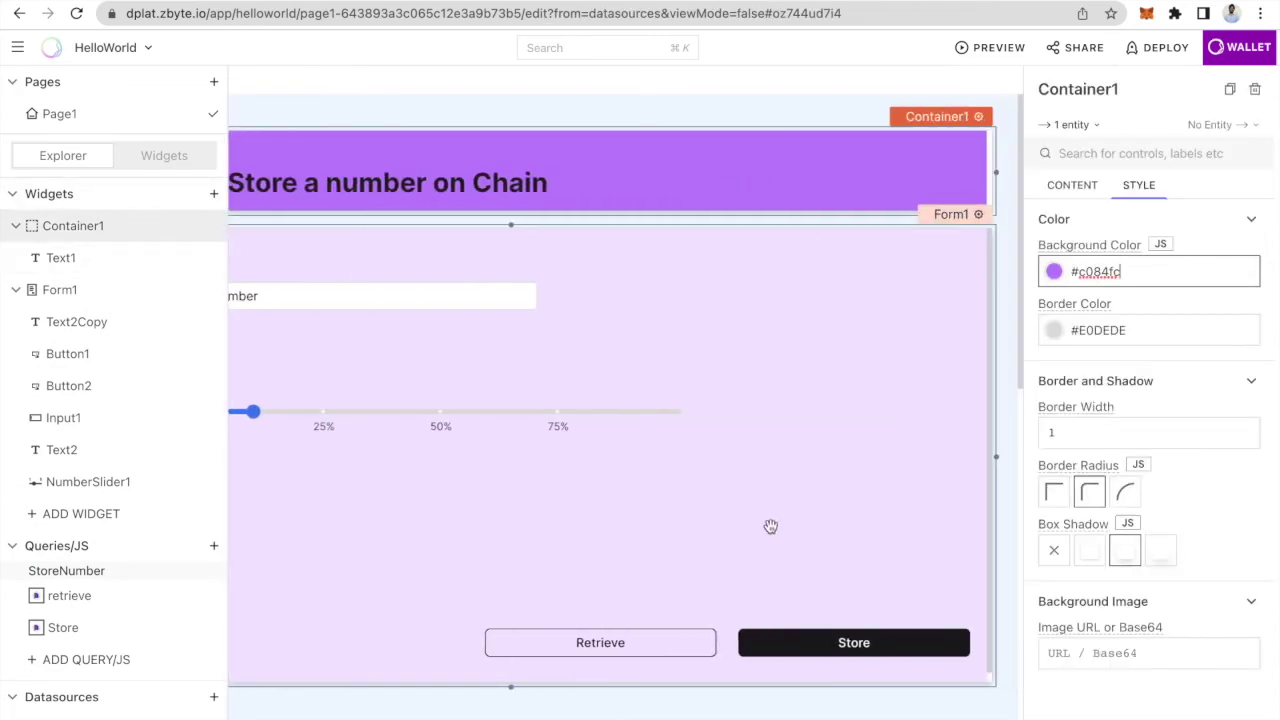
pyautogui.click(881, 625)
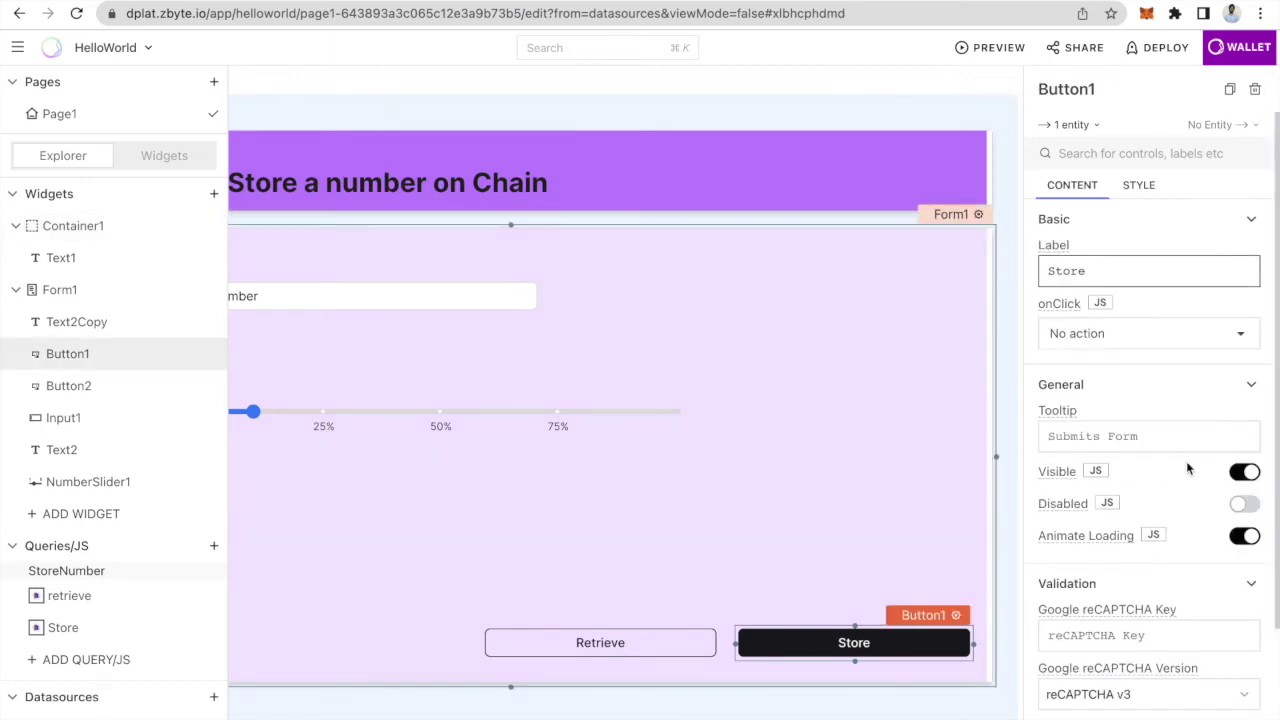
pyautogui.scroll(-3, 1189, 466)
pyautogui.scroll(3, 1189, 470)
pyautogui.click(1239, 341)
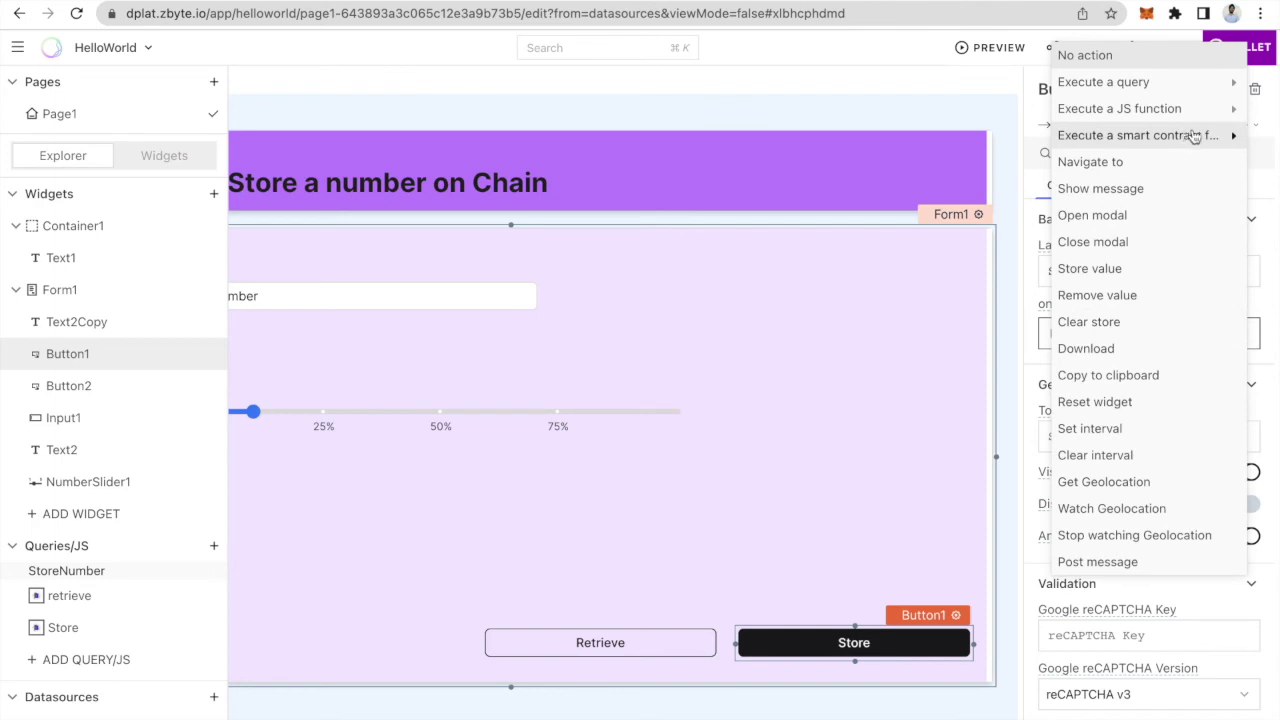
pyautogui.click(1230, 135)
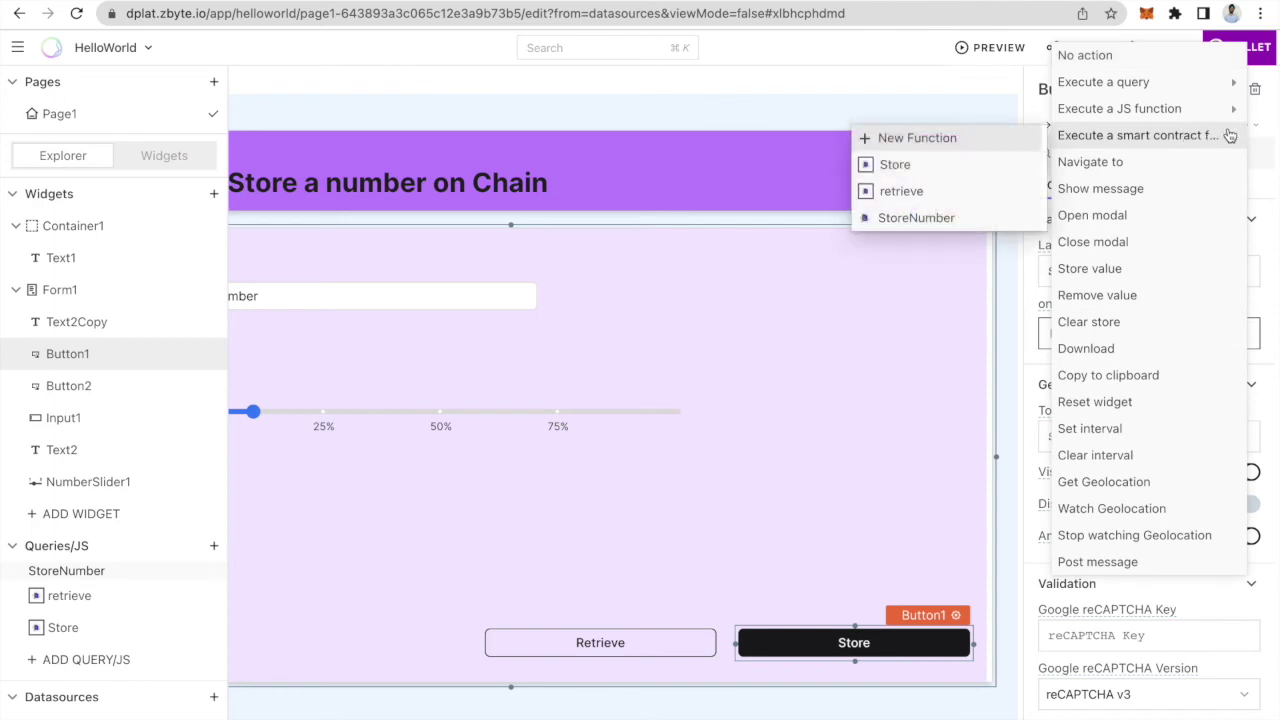
pyautogui.click(954, 166)
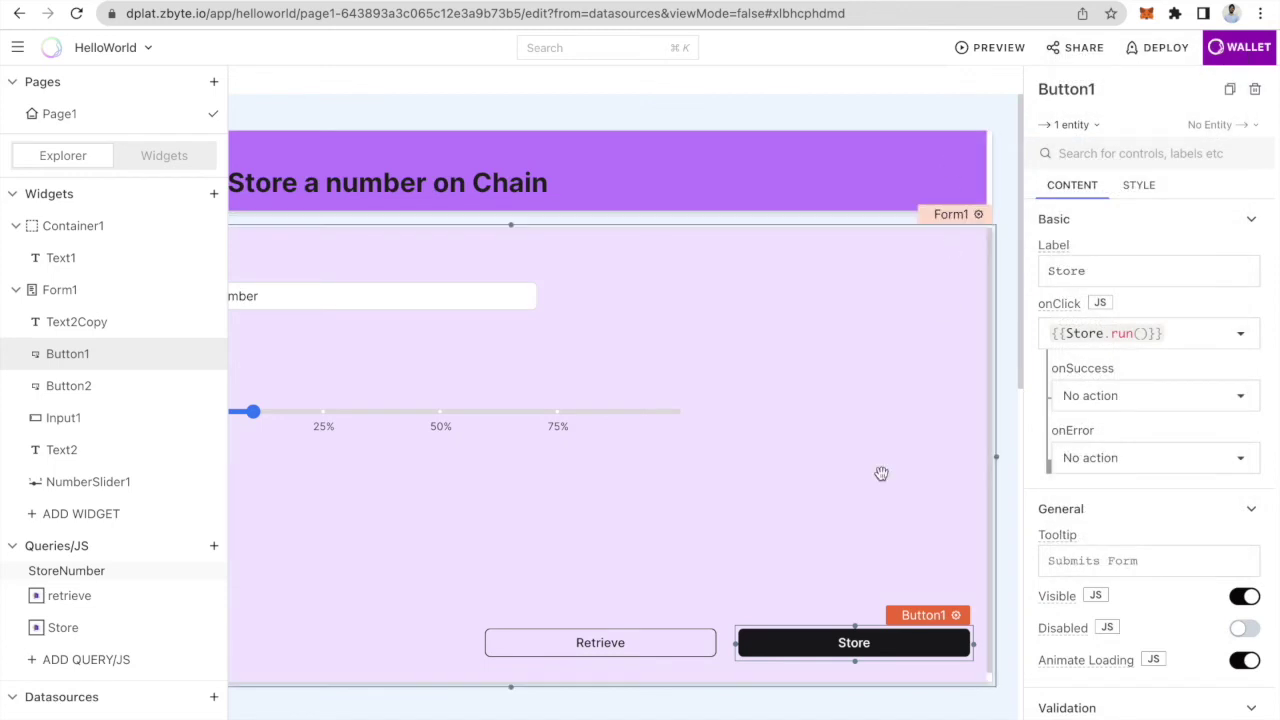
# Step: Make the Store button's onSuccess action show the message "Yess" with type Success
pyautogui.click(1100, 398)
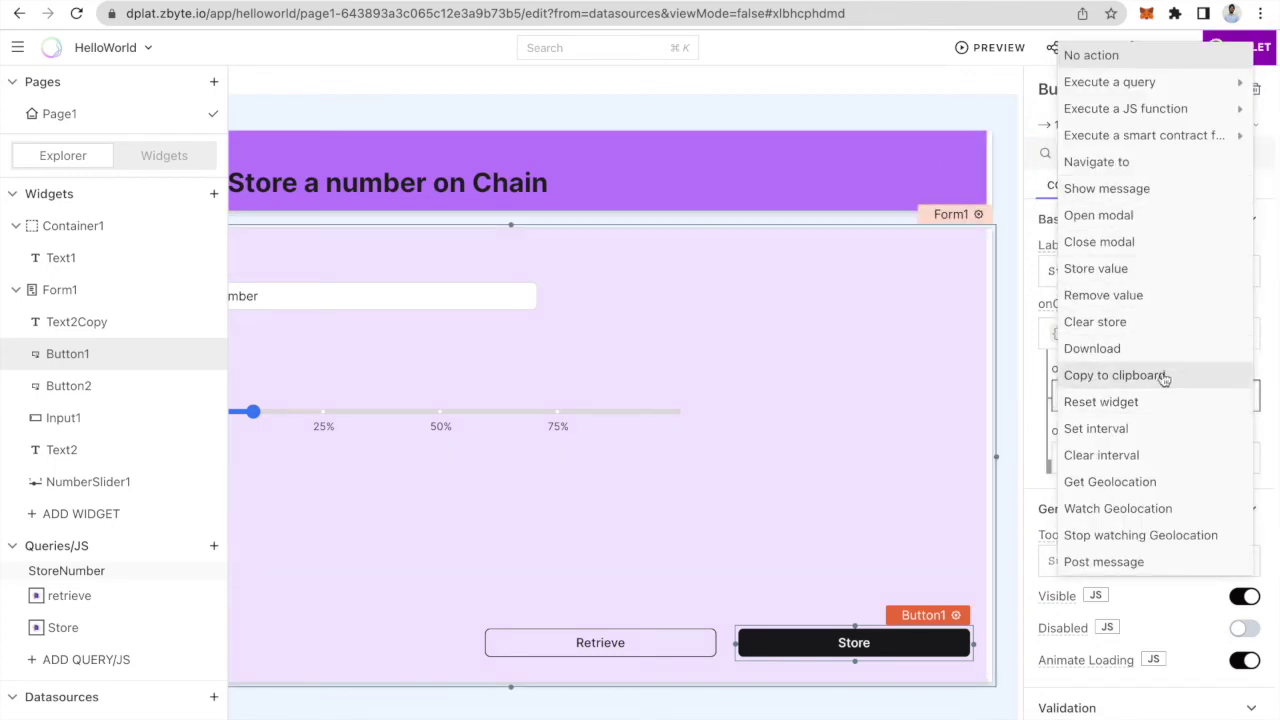
pyautogui.click(1165, 190)
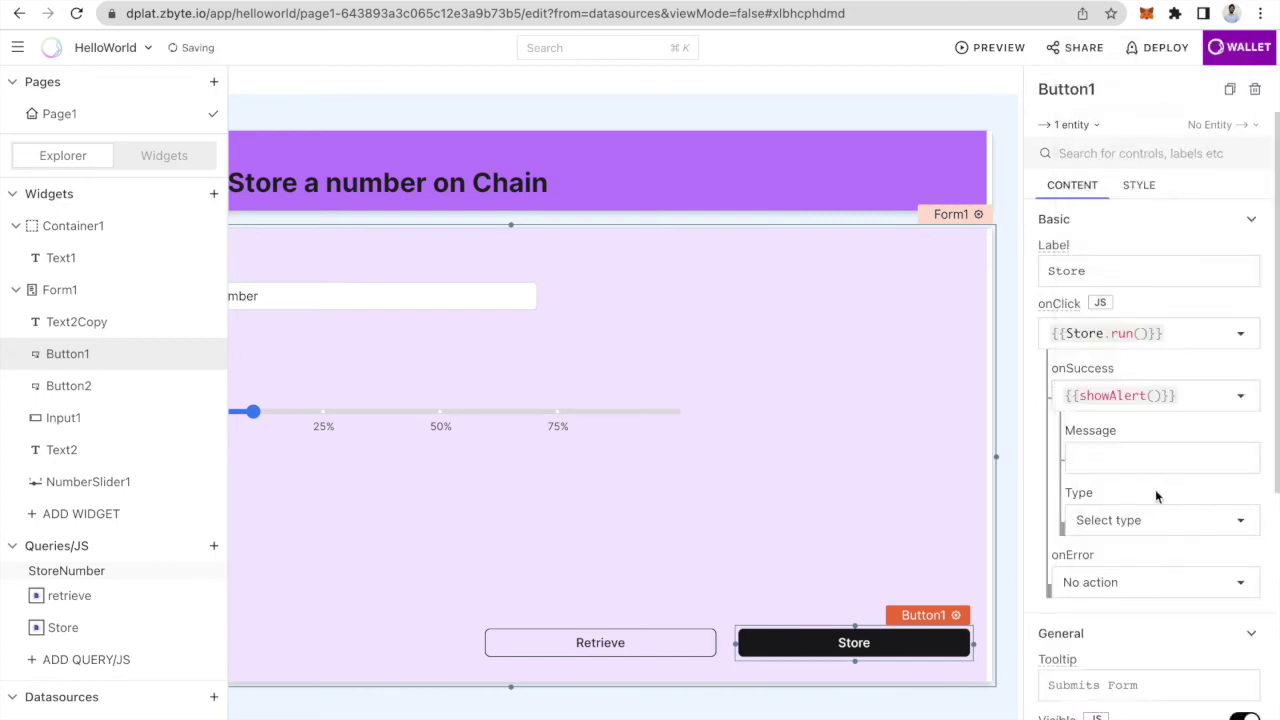
pyautogui.click(1119, 458)
pyautogui.write('Yess')
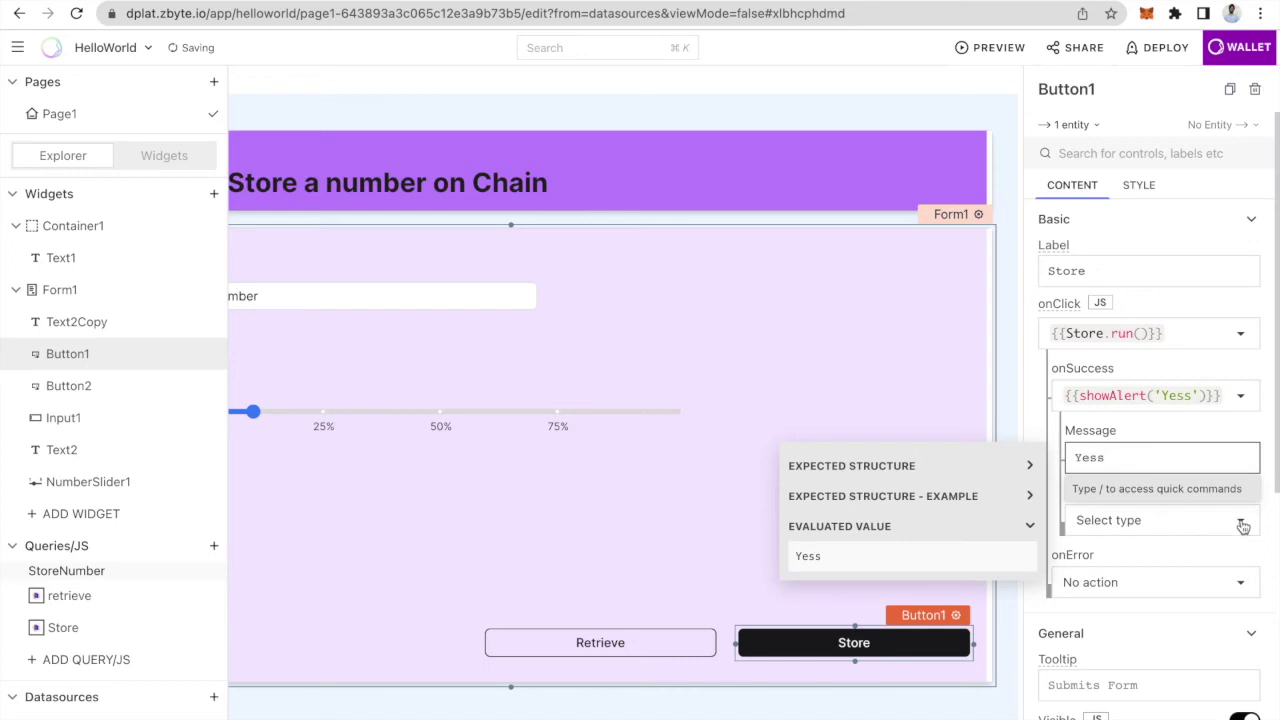
pyautogui.click(1240, 521)
pyautogui.click(1200, 448)
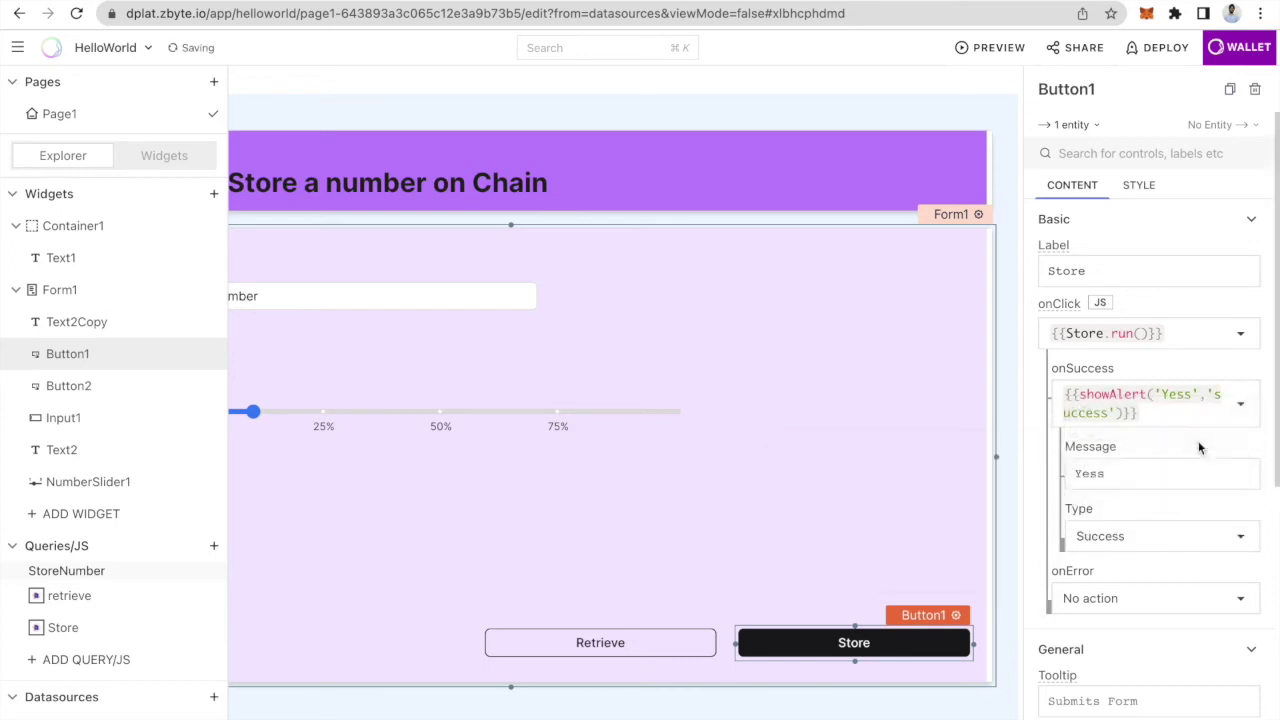
# Step: Make the Store button's onError action show the message "No" with type Error
pyautogui.scroll(-1, 1225, 551)
pyautogui.click(1234, 549)
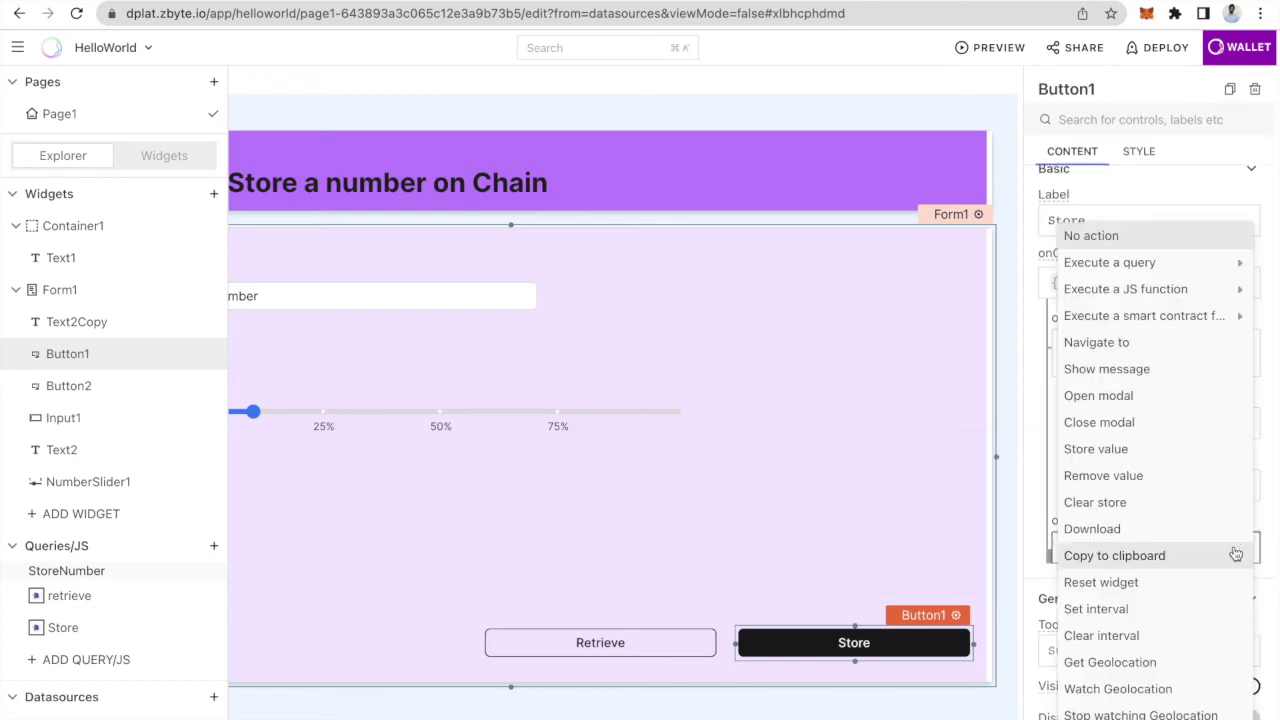
pyautogui.click(1191, 370)
pyautogui.scroll(-1, 1212, 610)
pyautogui.click(1177, 571)
pyautogui.write('N')
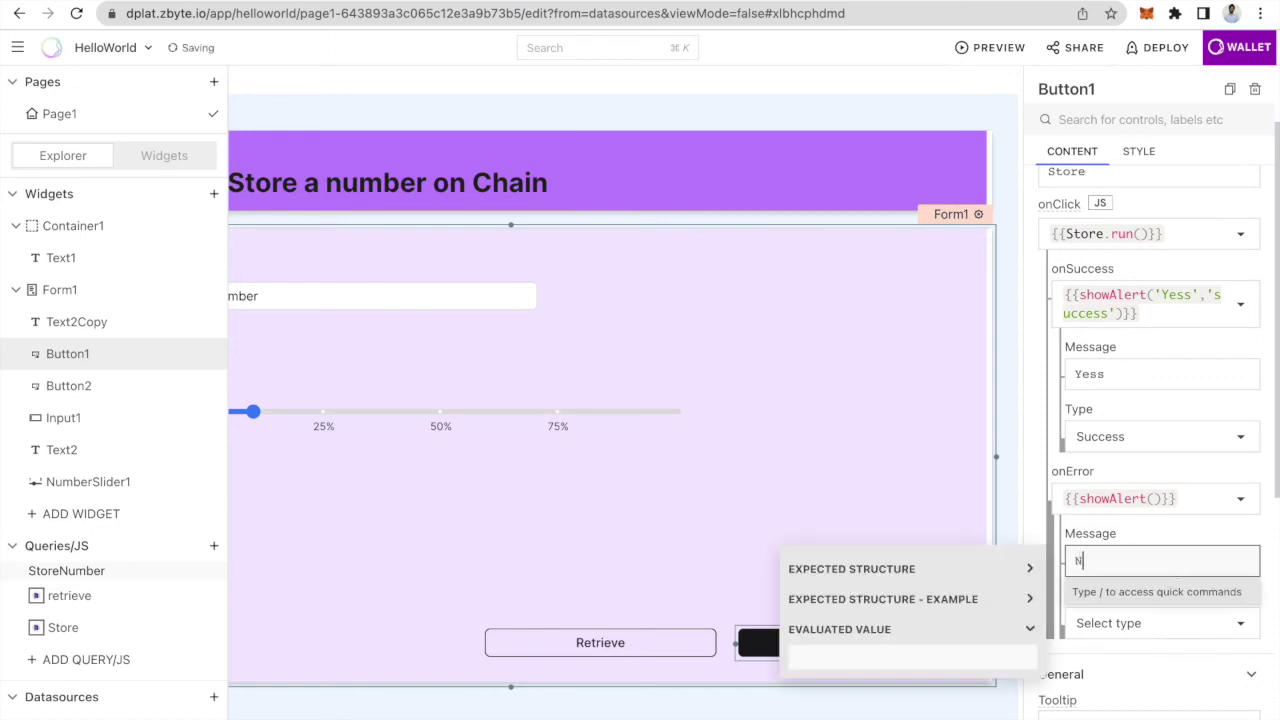
pyautogui.write('o')
pyautogui.click(1237, 626)
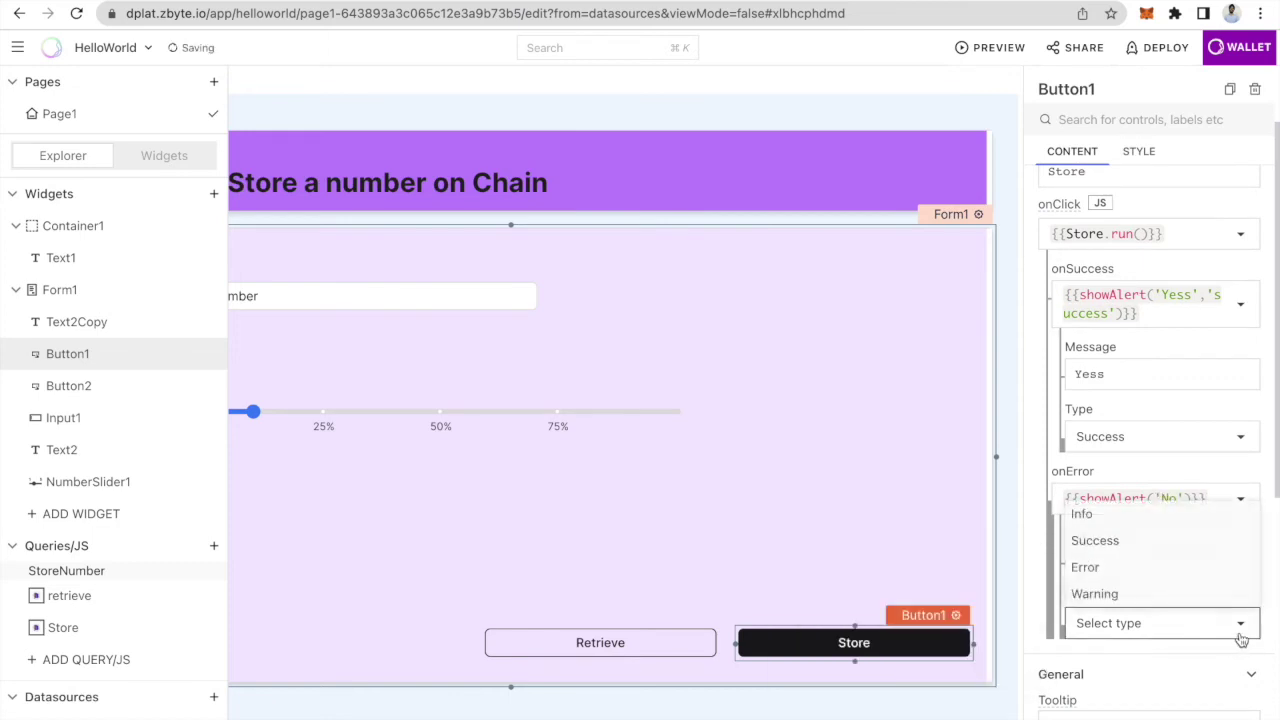
pyautogui.click(1182, 567)
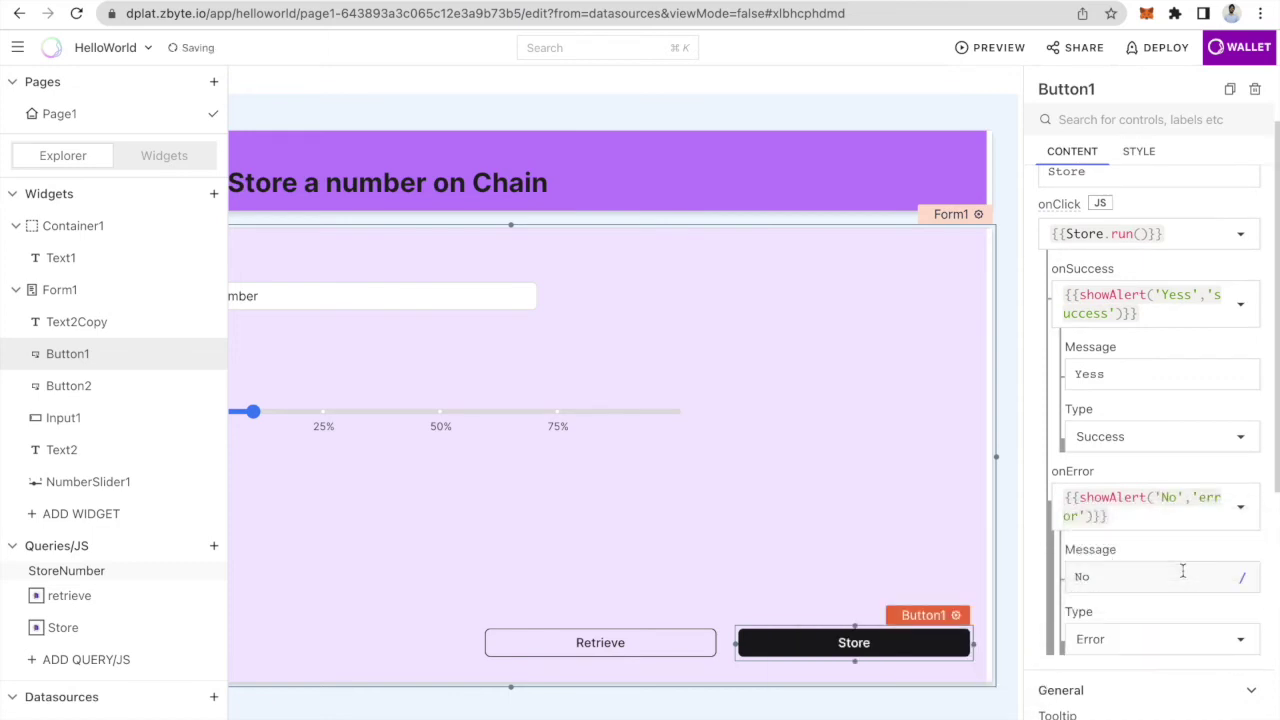
pyautogui.click(857, 494)
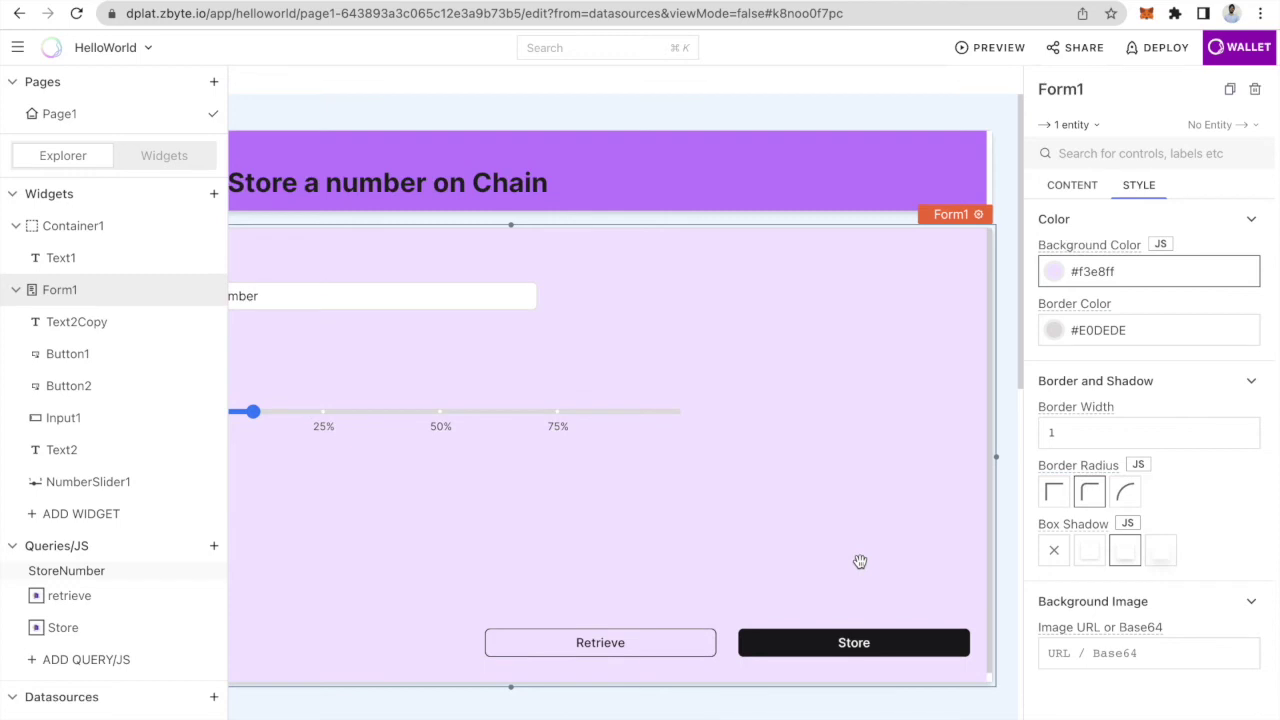
# Step: Rename the text input widget beside the "Input a number" label to number
pyautogui.hscroll(-5, 680, 420)
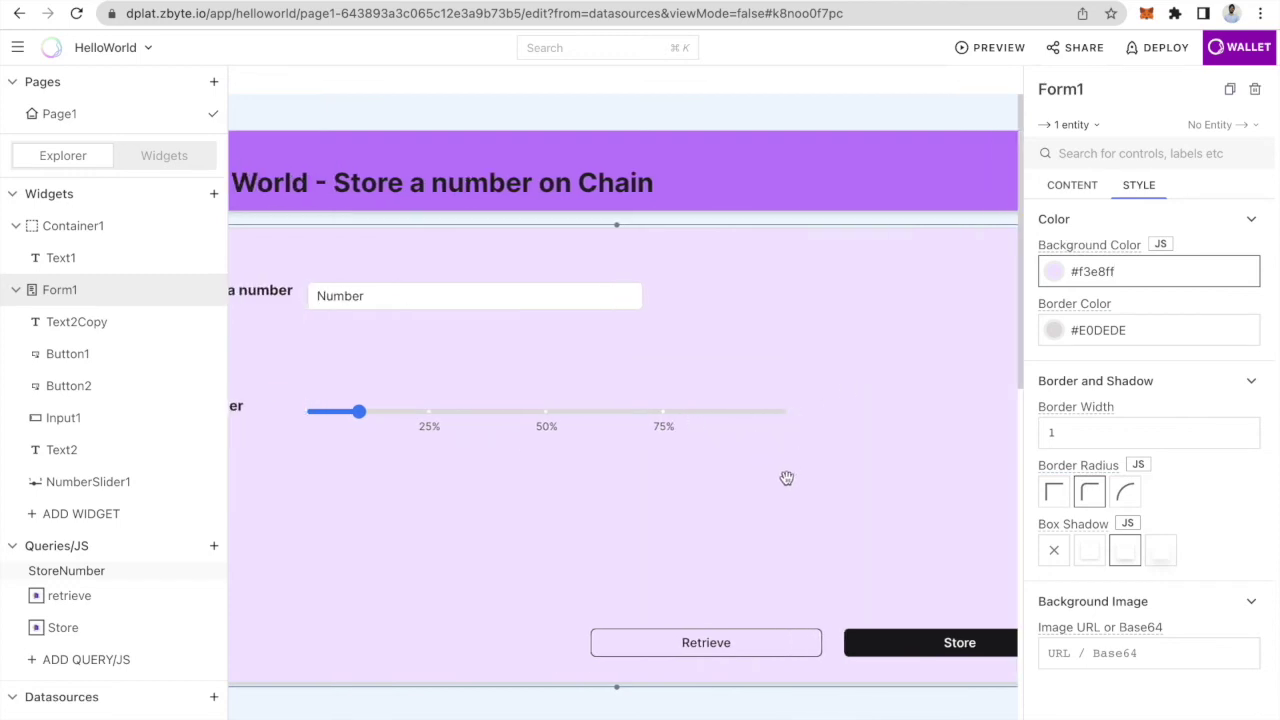
pyautogui.hscroll(-2, 787, 478)
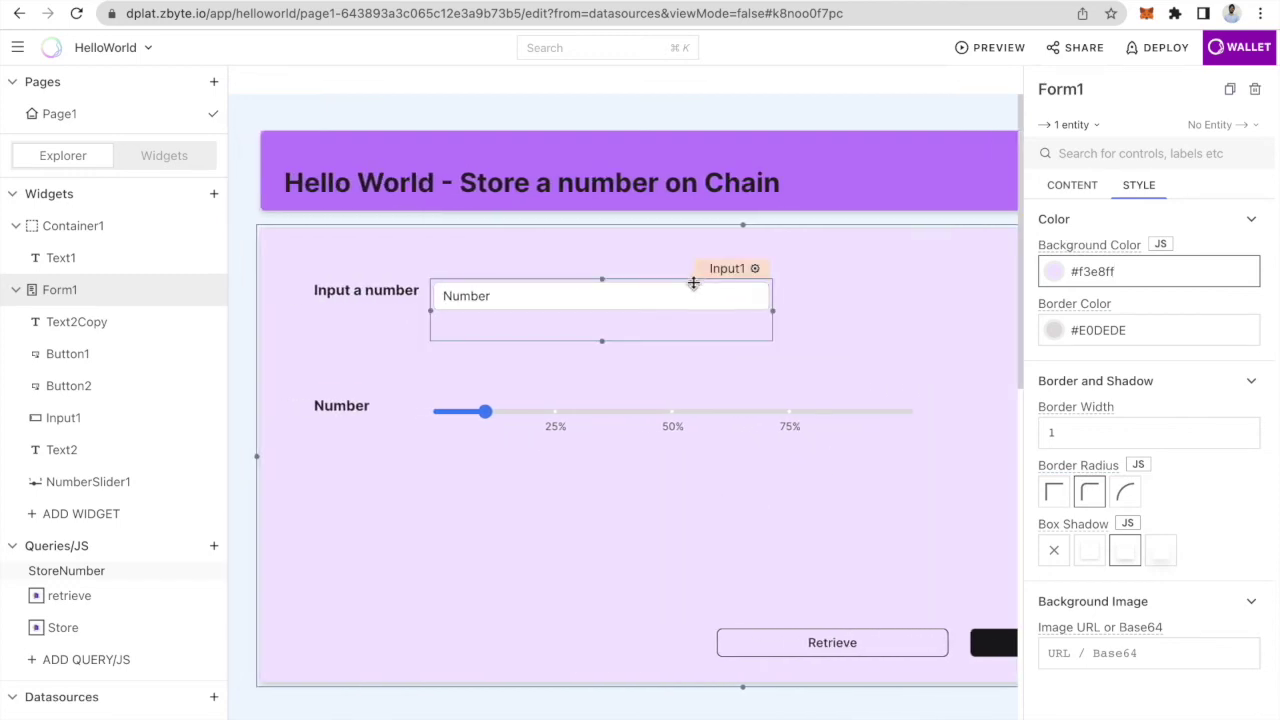
pyautogui.click(668, 334)
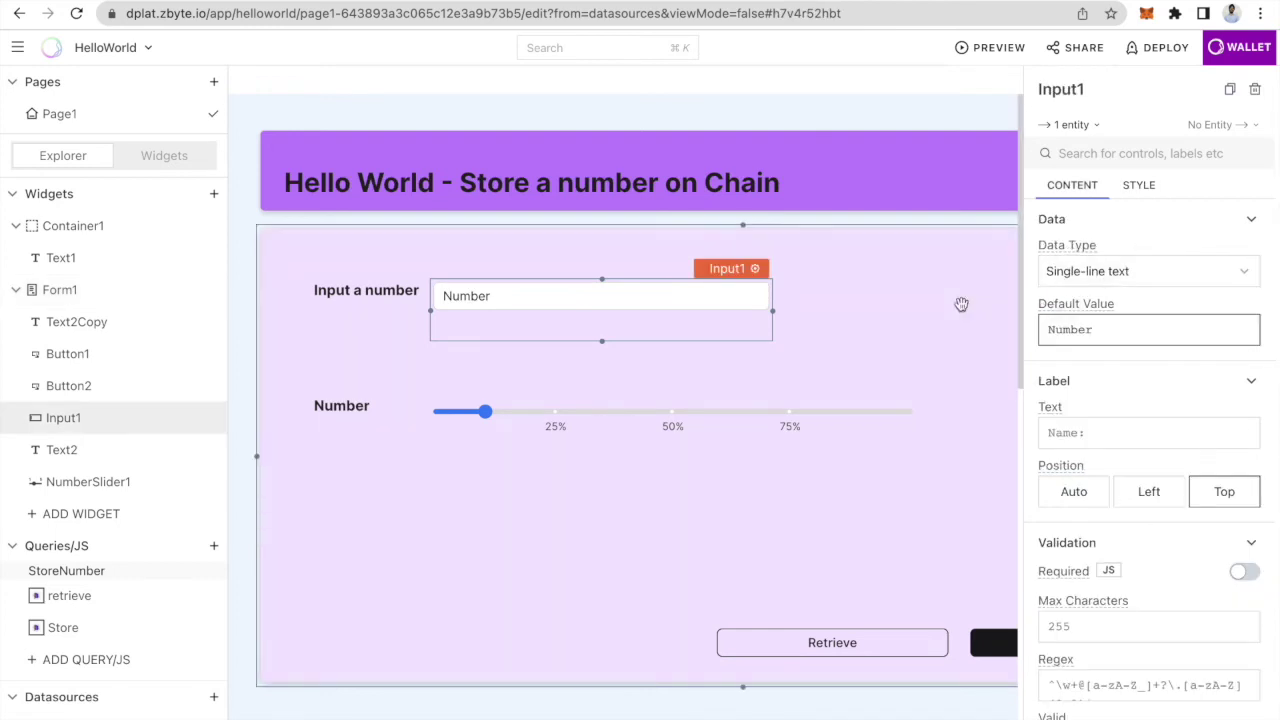
pyautogui.click(1087, 93)
pyautogui.press('BackSpace')
pyautogui.write('number')
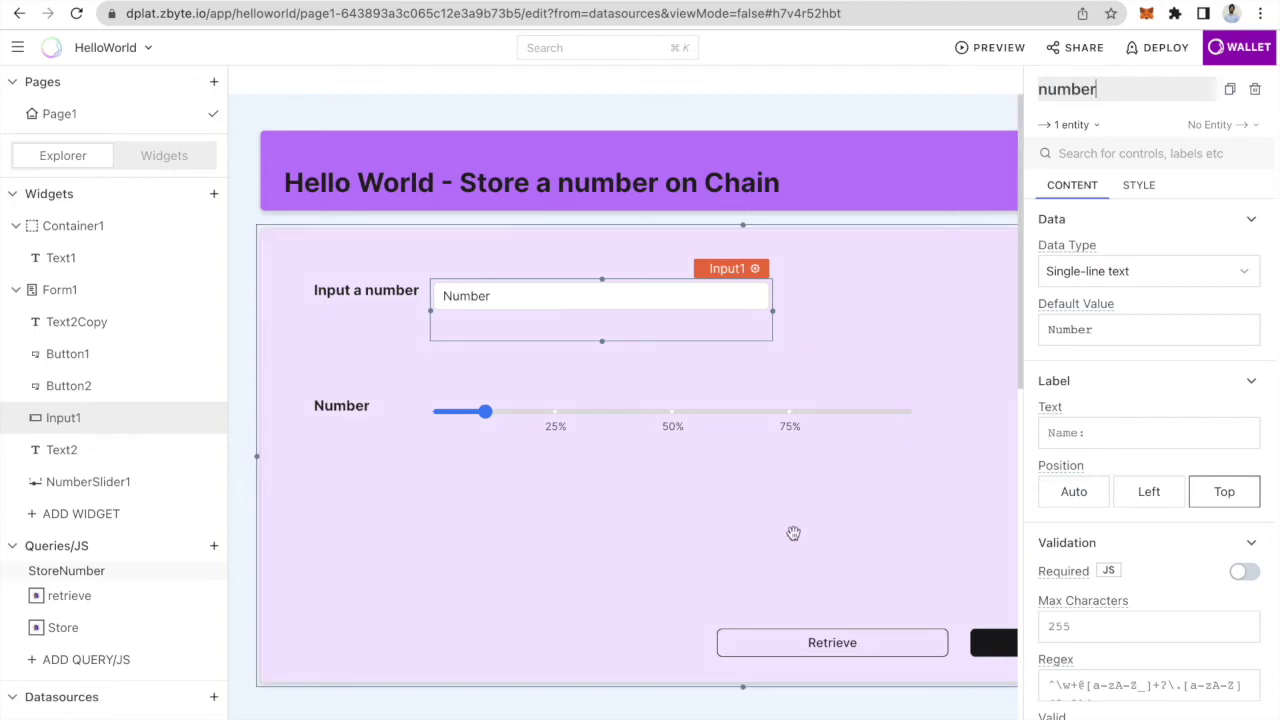
pyautogui.click(794, 532)
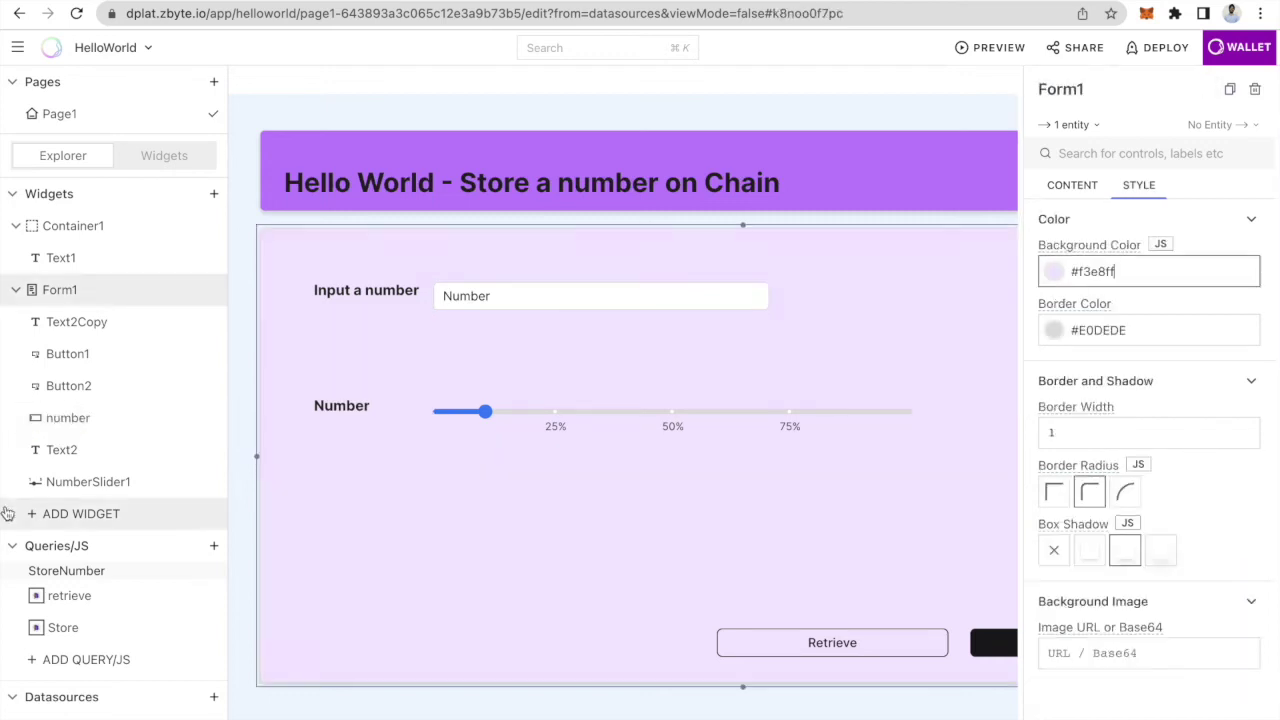
# Step: Bind the Store query's _num parameter to {{number.text}}
pyautogui.click(100, 630)
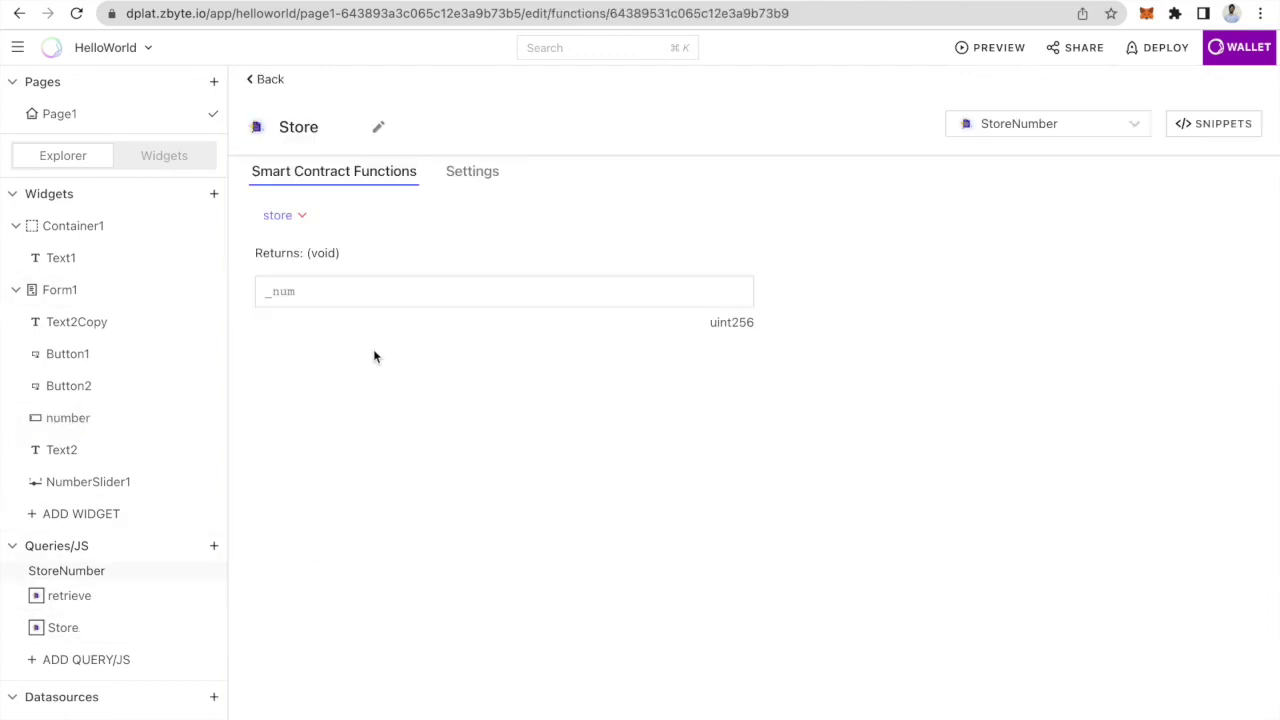
pyautogui.click(339, 292)
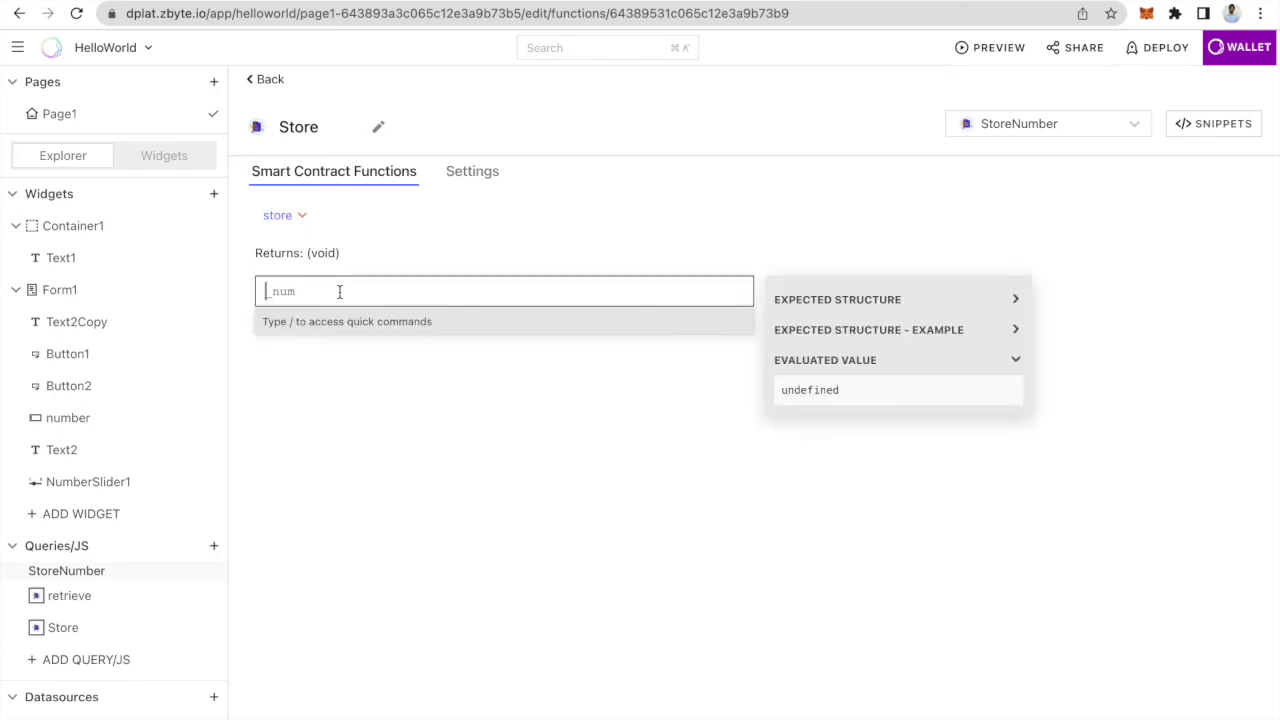
pyautogui.write('{{')
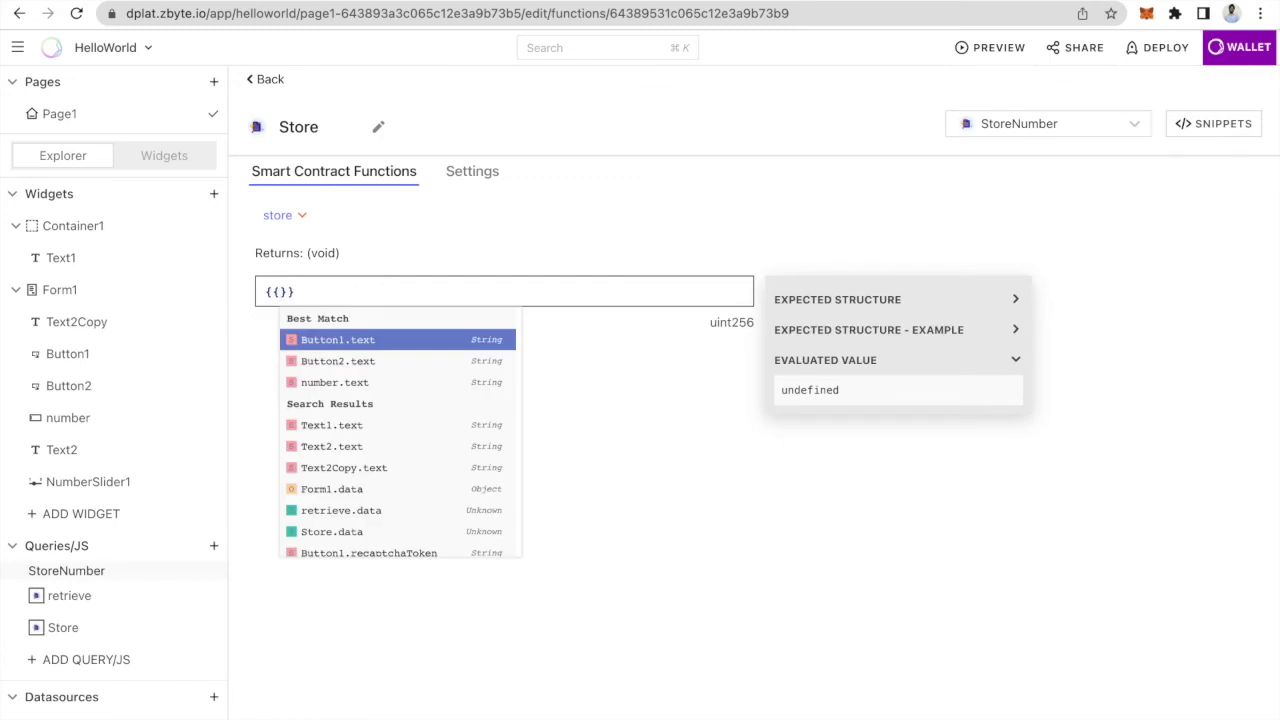
pyautogui.write('nu')
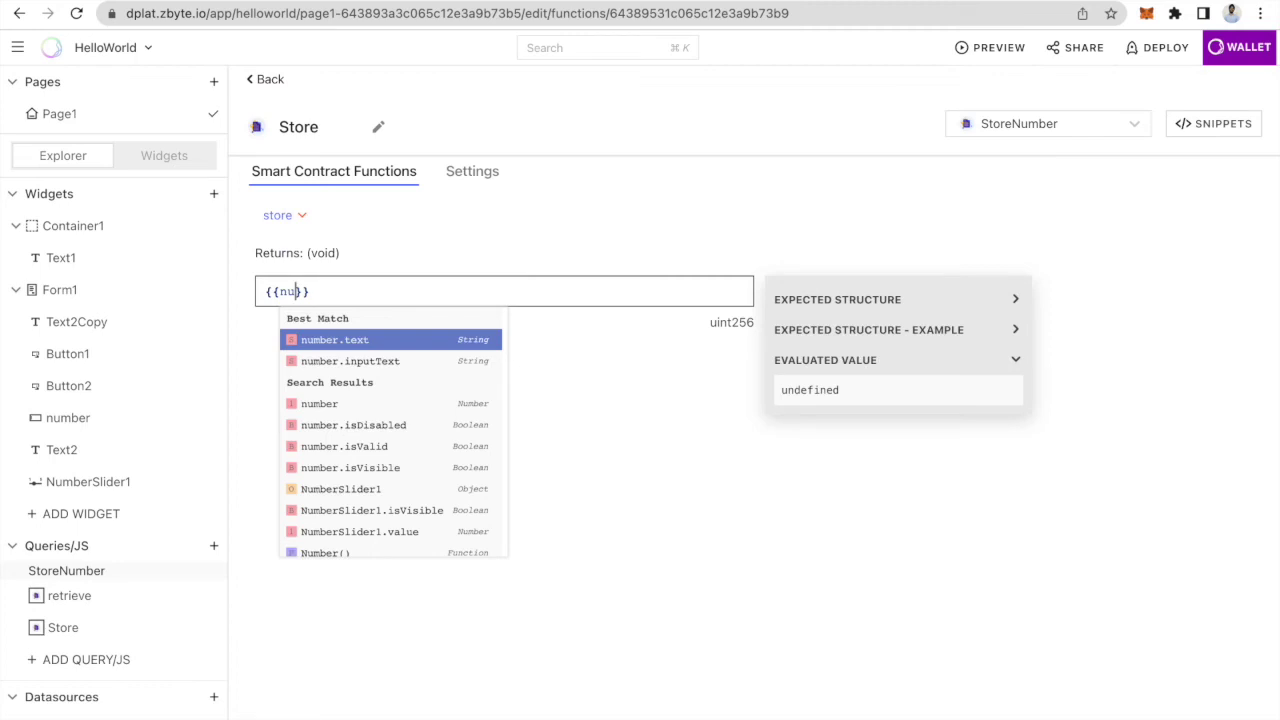
pyautogui.press('Return')
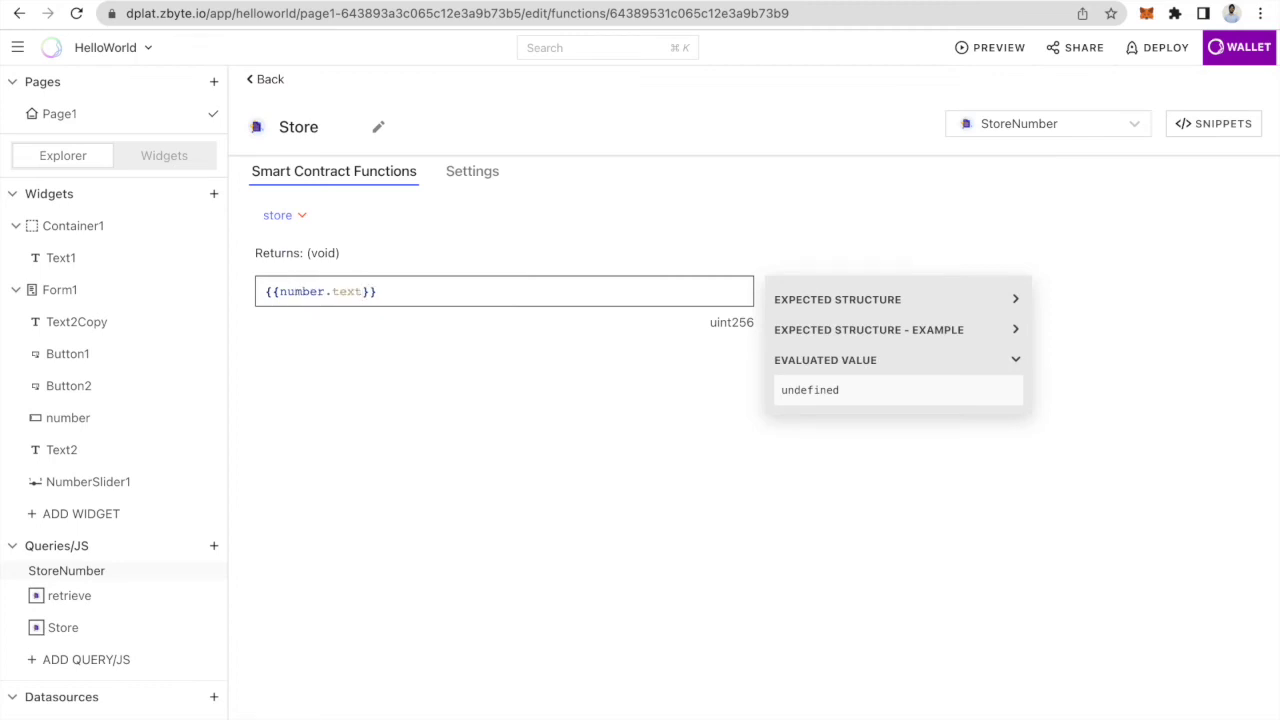
pyautogui.click(389, 481)
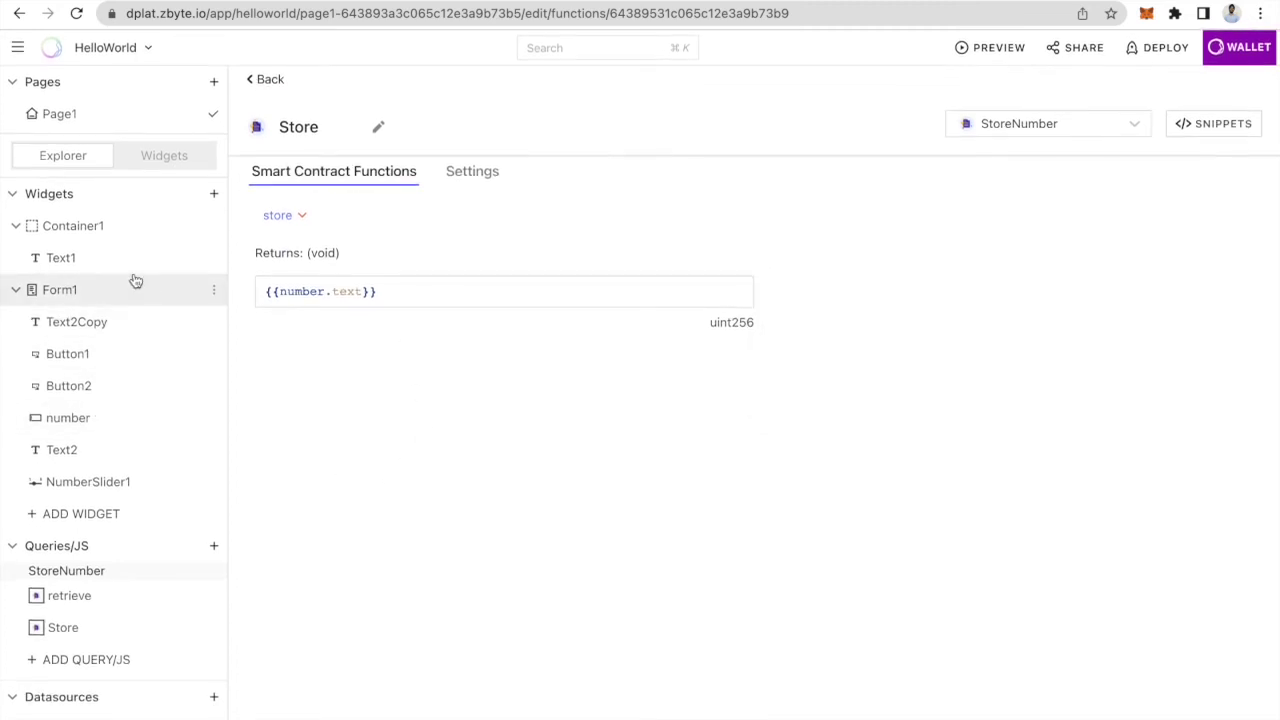
# Step: Set the form's Retrieve button to execute the retrieve smart contract function when clicked
pyautogui.click(78, 196)
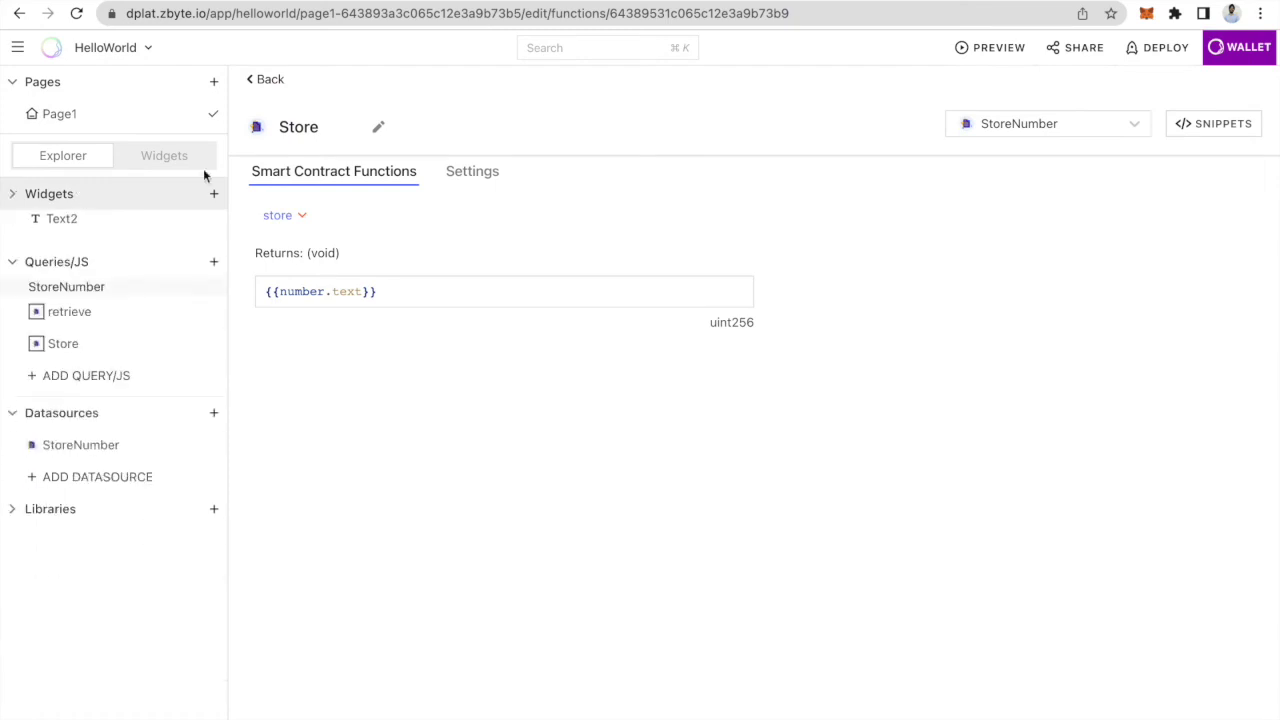
pyautogui.click(18, 197)
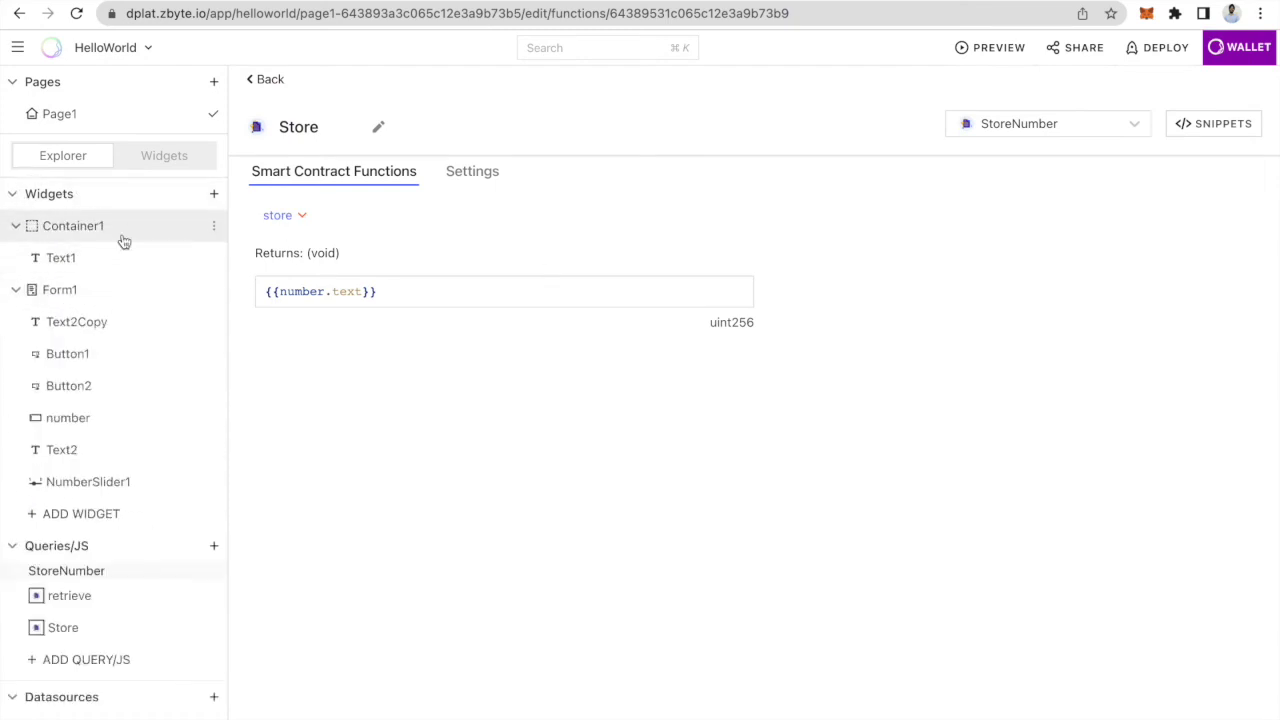
pyautogui.click(121, 238)
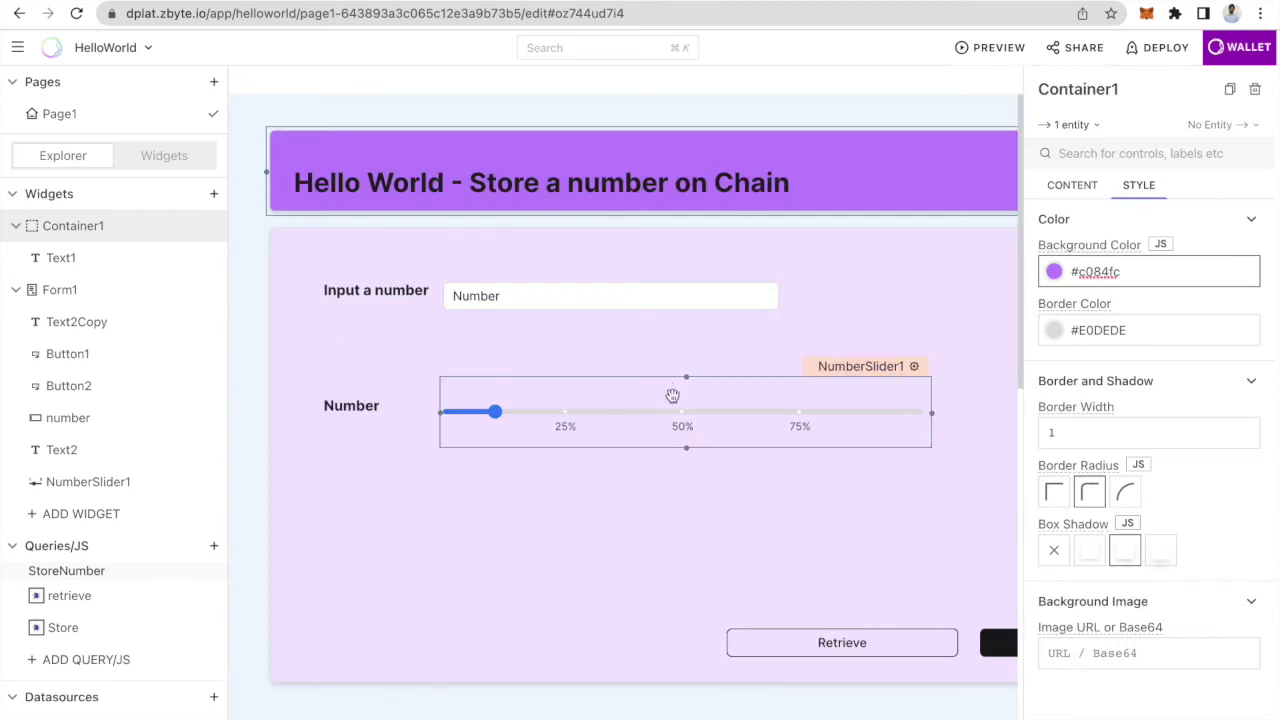
pyautogui.click(835, 620)
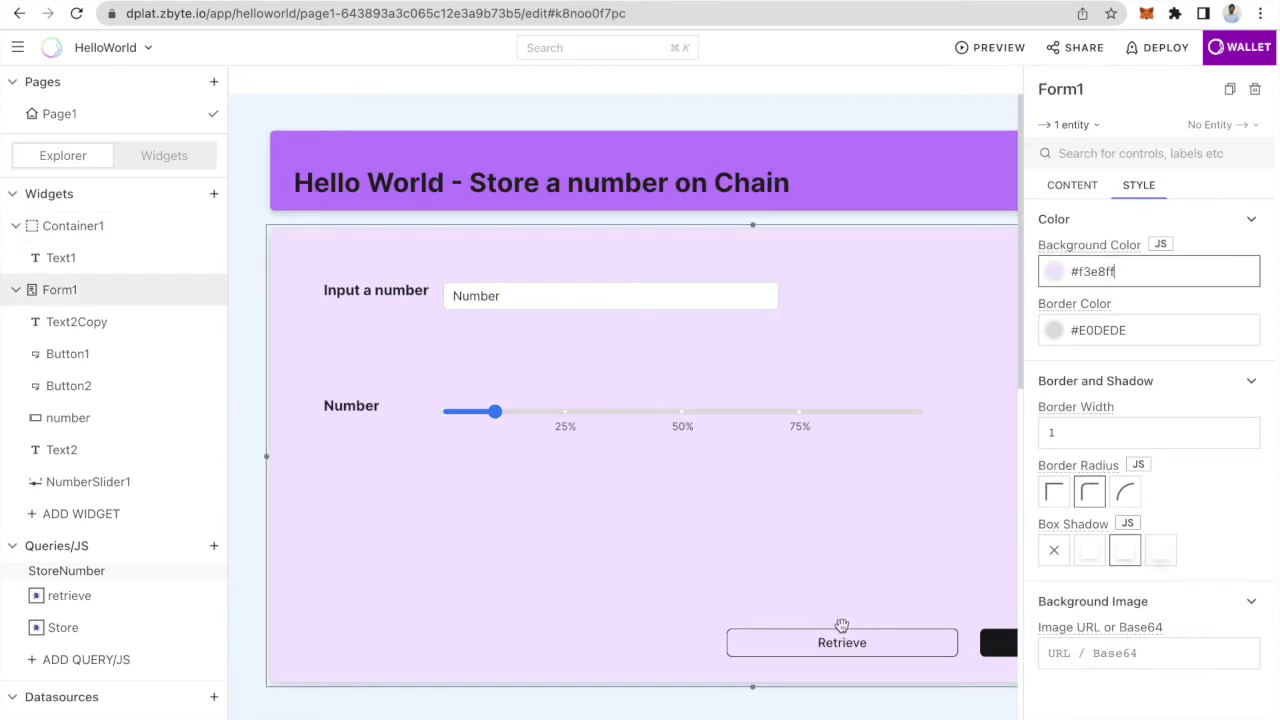
pyautogui.click(834, 630)
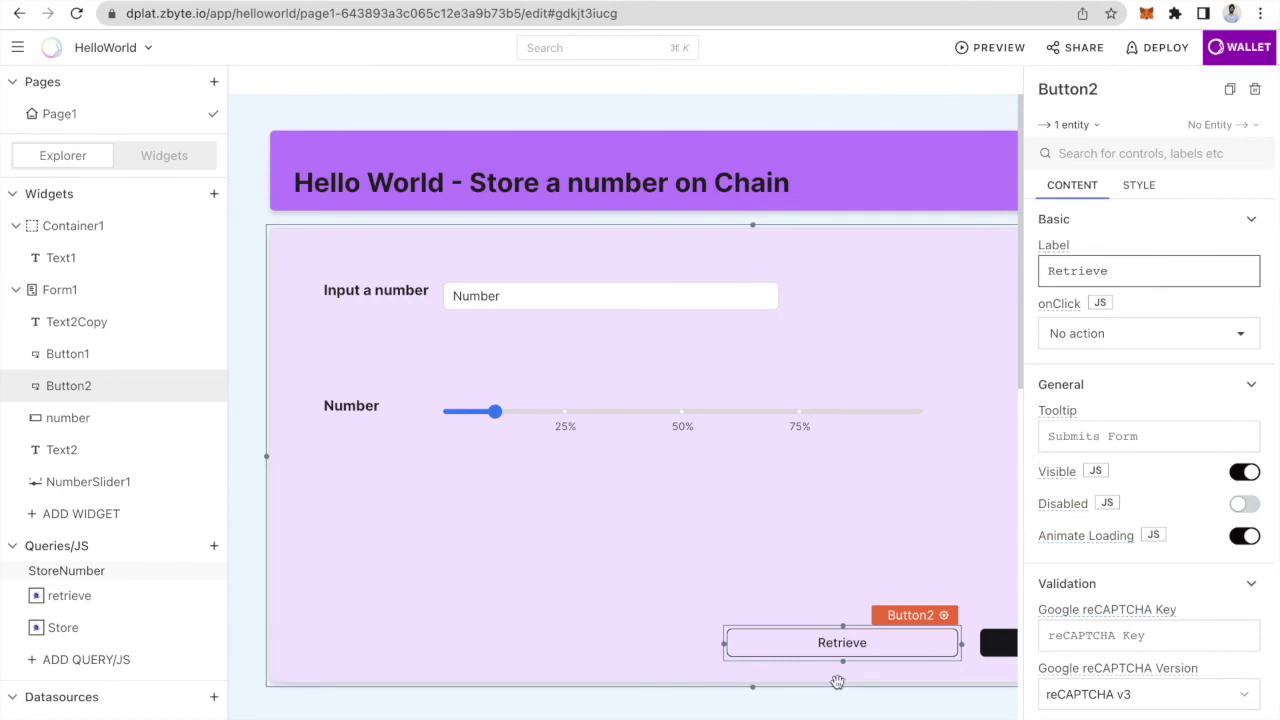
pyautogui.click(1244, 333)
pyautogui.moveTo(1195, 137)
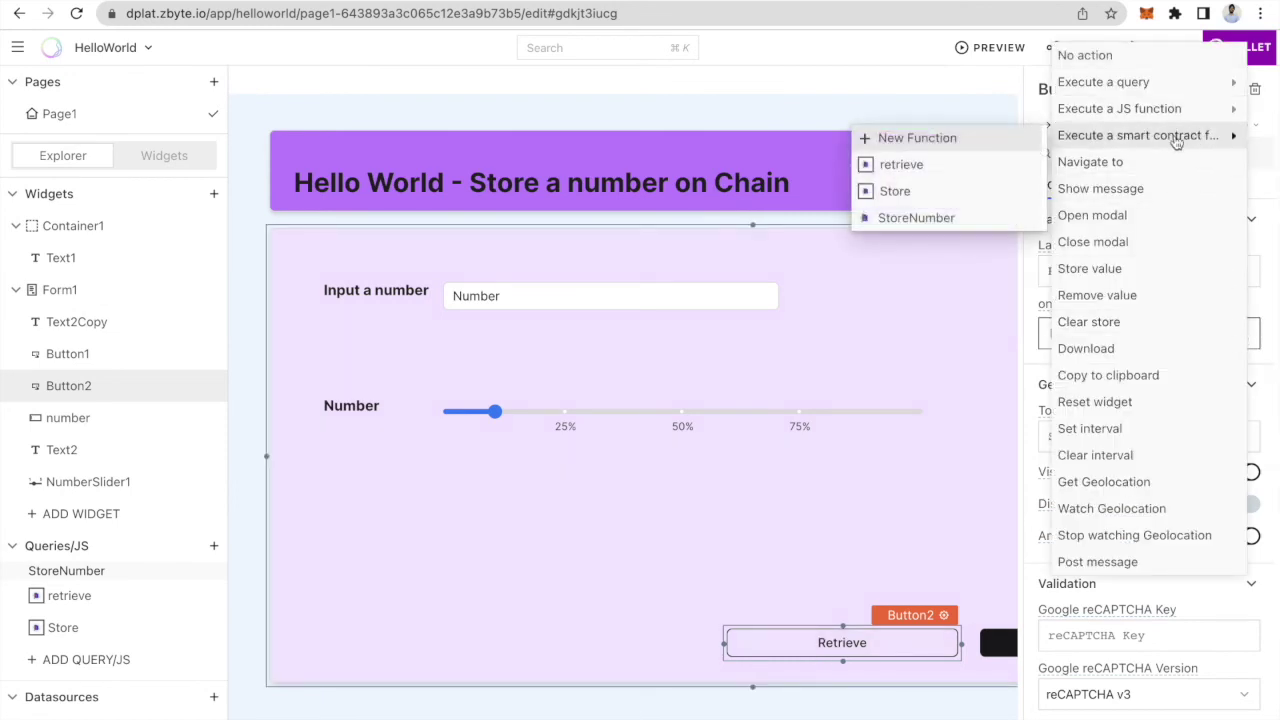
pyautogui.click(992, 172)
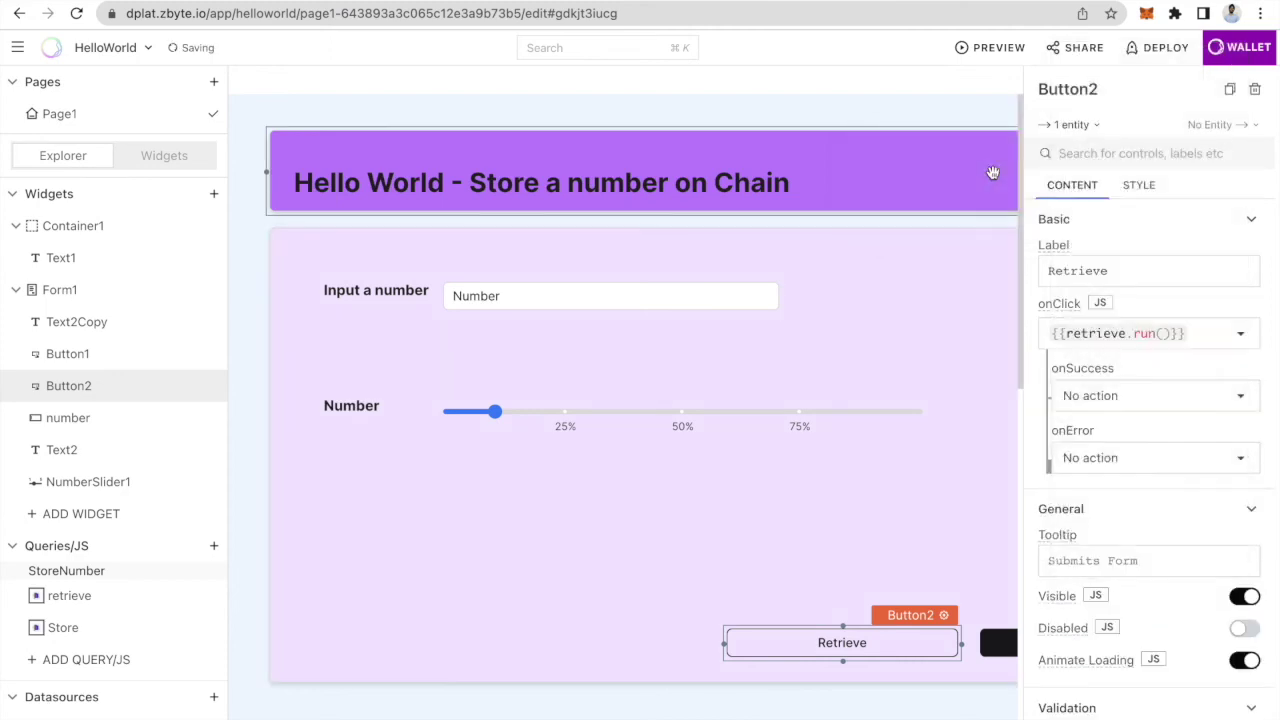
pyautogui.click(619, 487)
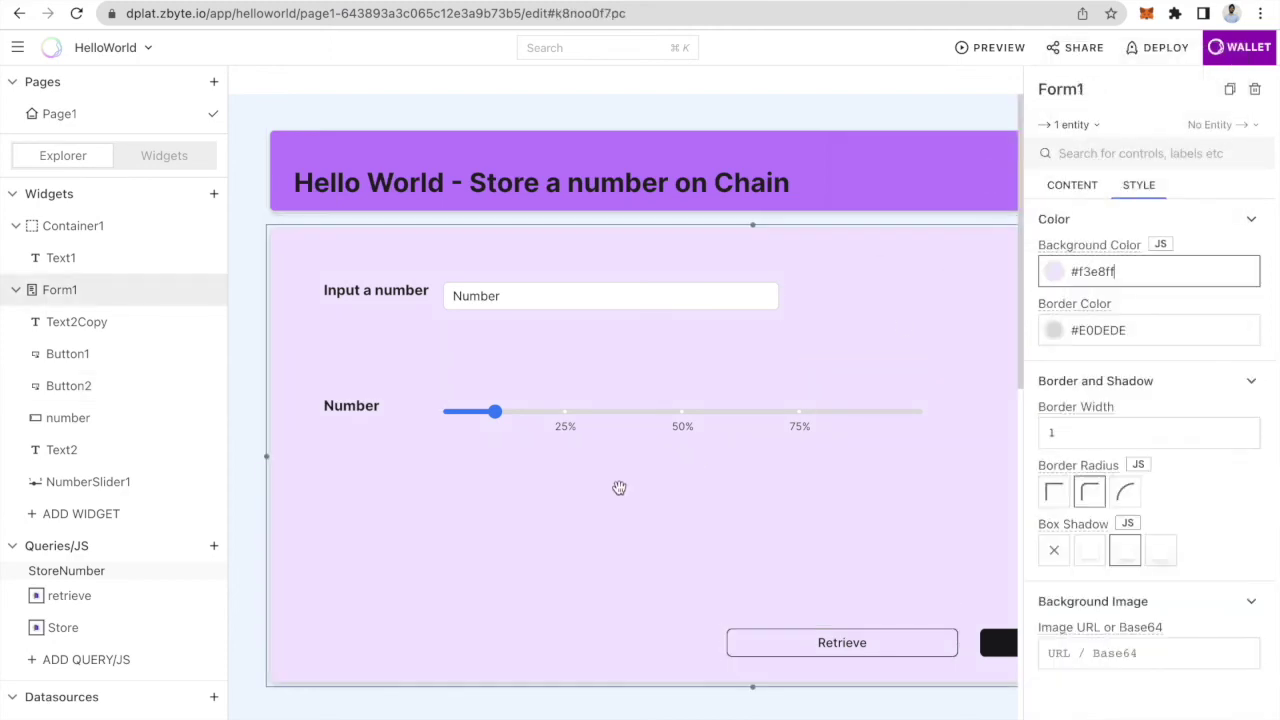
pyautogui.click(93, 598)
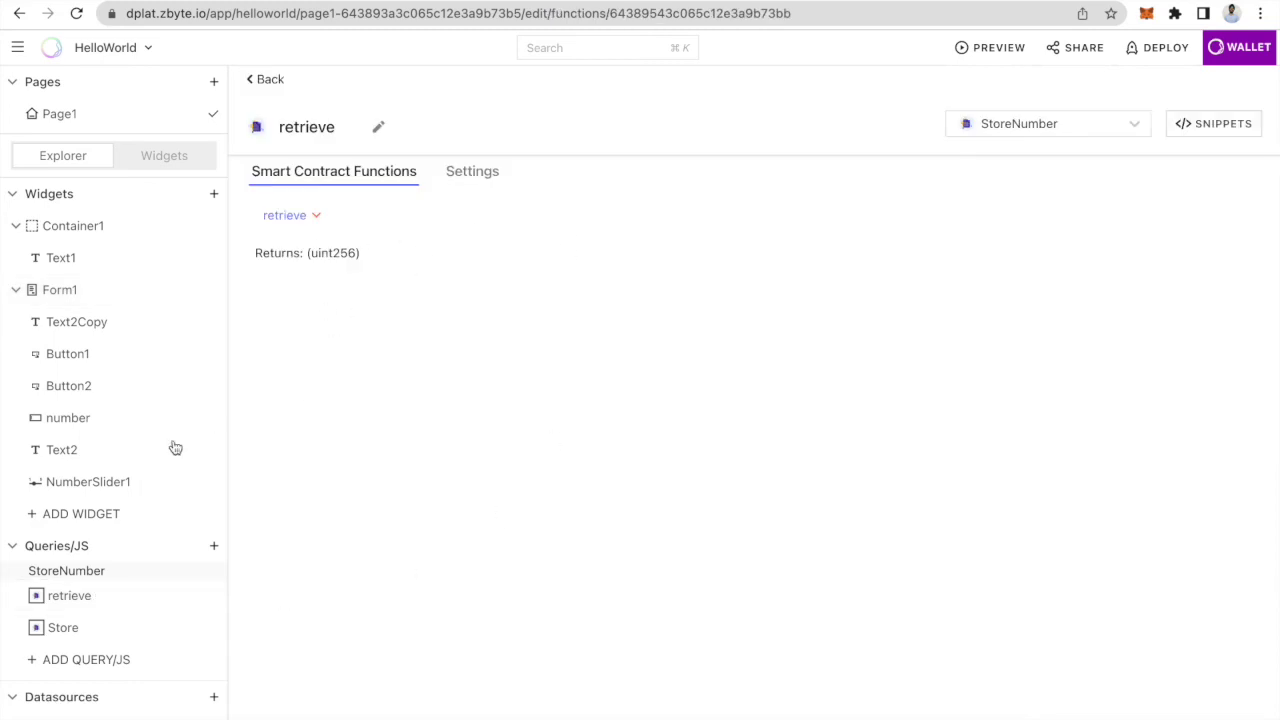
pyautogui.click(128, 230)
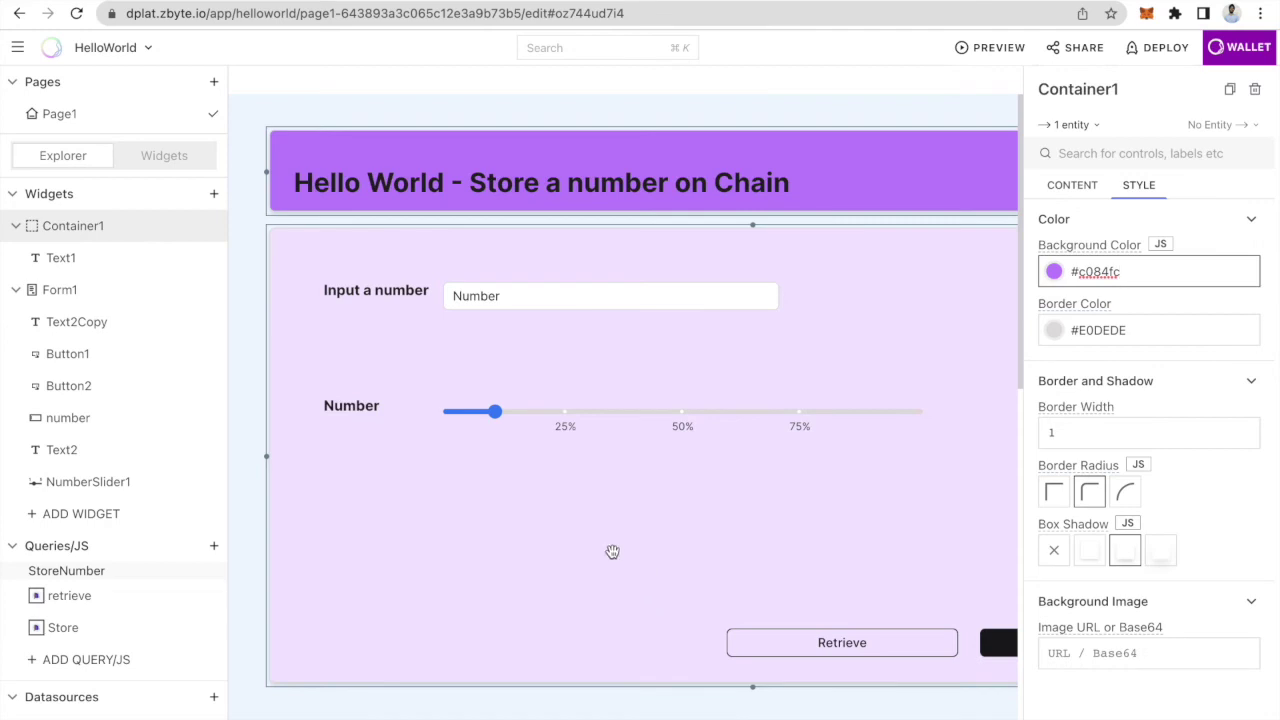
# Step: Switch the Show Marks setting of the number slider widget to a JavaScript expression
pyautogui.click(605, 389)
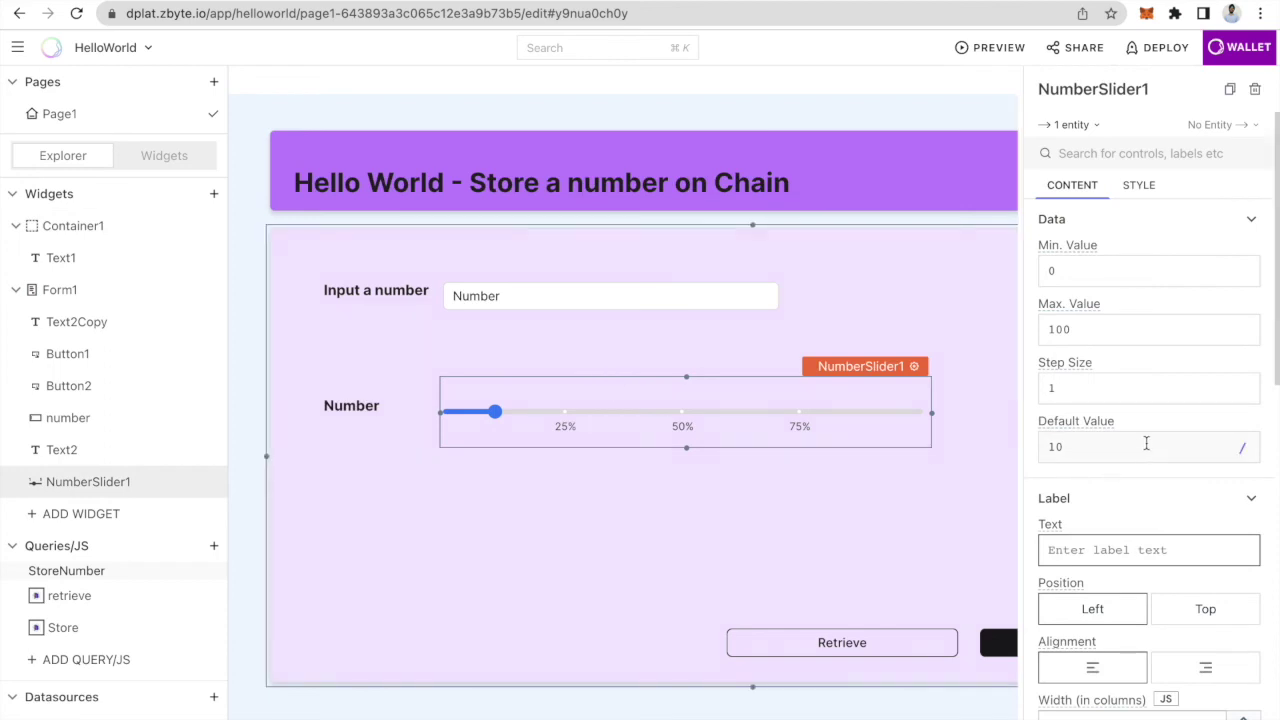
pyautogui.scroll(-4, 1146, 446)
pyautogui.scroll(-6, 1146, 448)
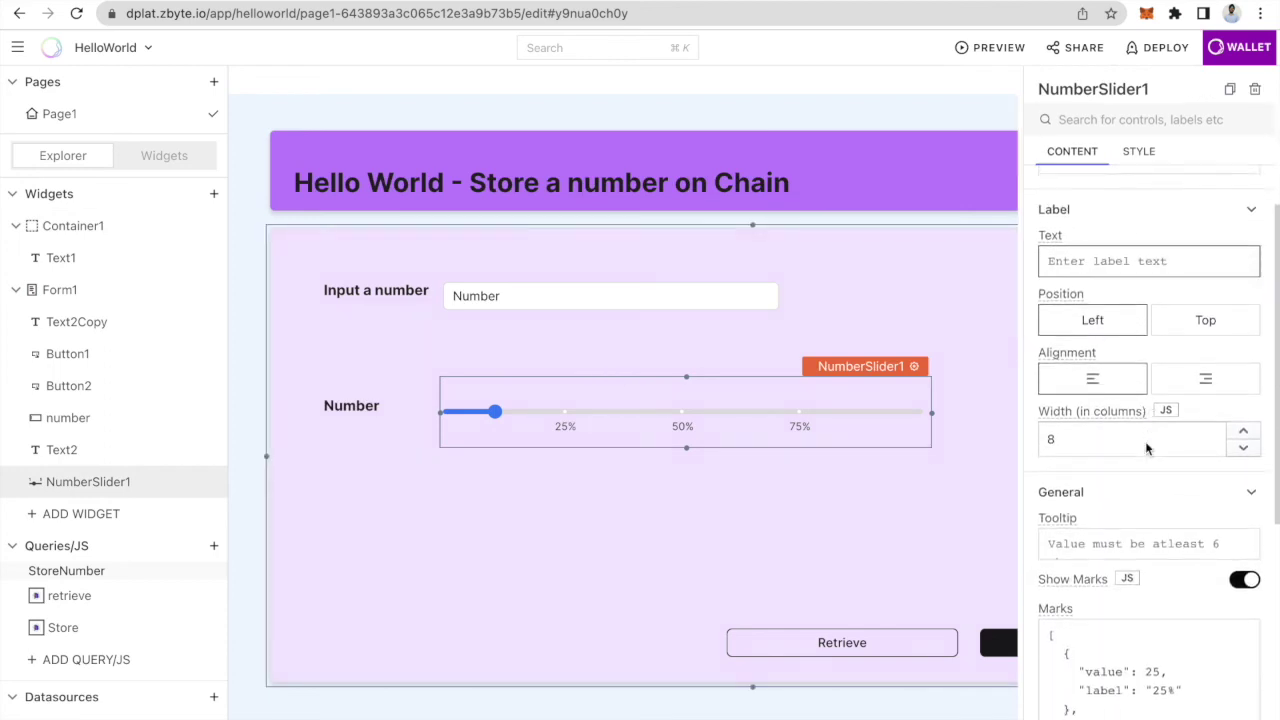
pyautogui.scroll(-3, 1172, 483)
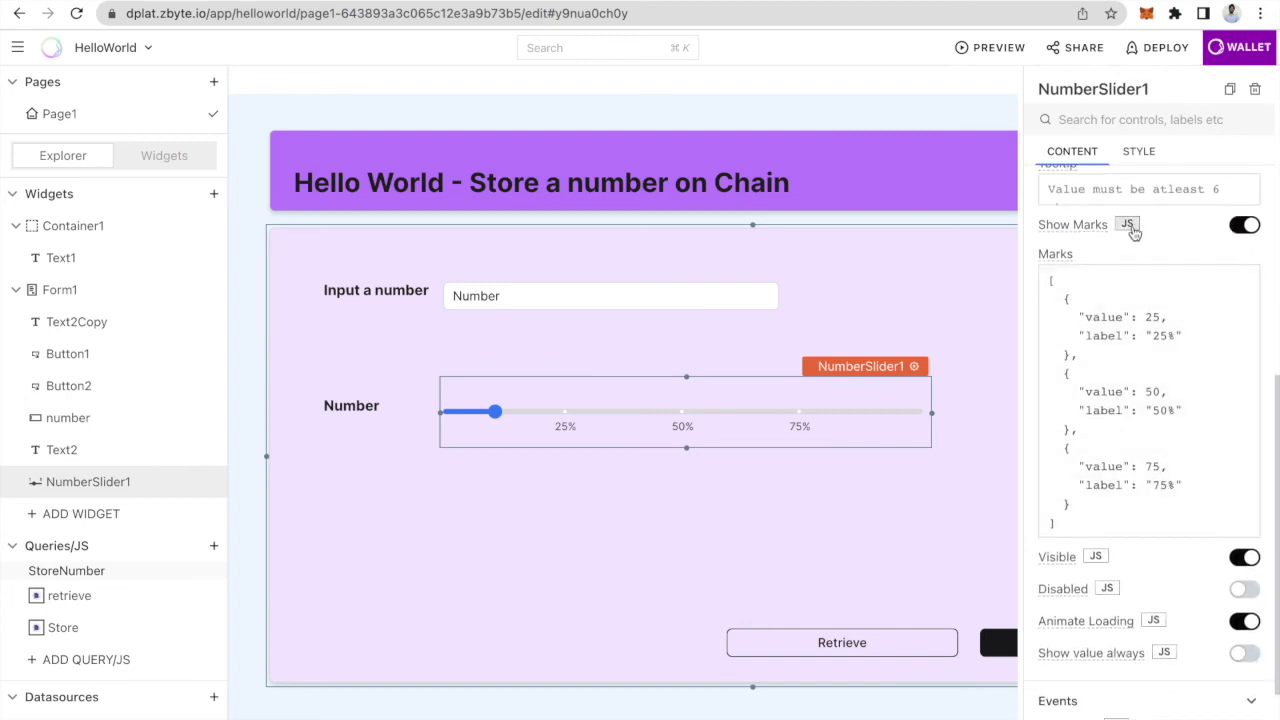
pyautogui.click(1128, 225)
# Step: Bind the number slider's default value to {{retrieve.data}}
pyautogui.scroll(5, 1185, 425)
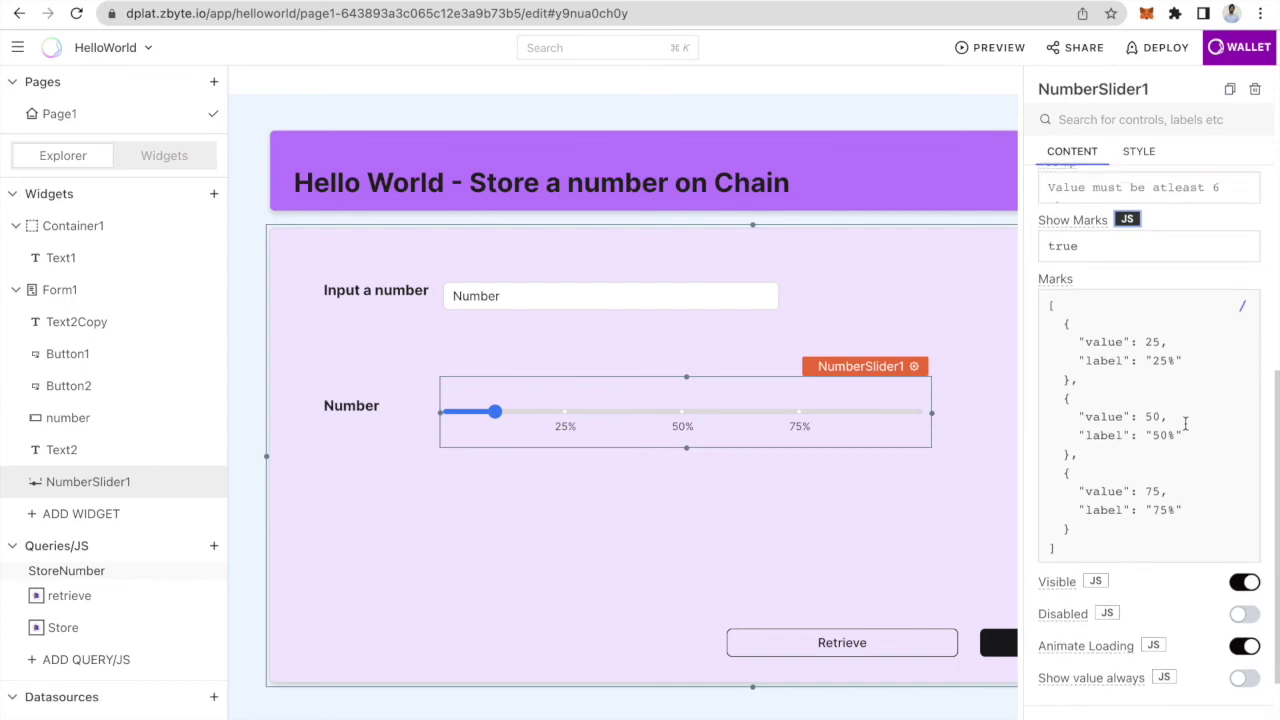
pyautogui.scroll(1, 1185, 428)
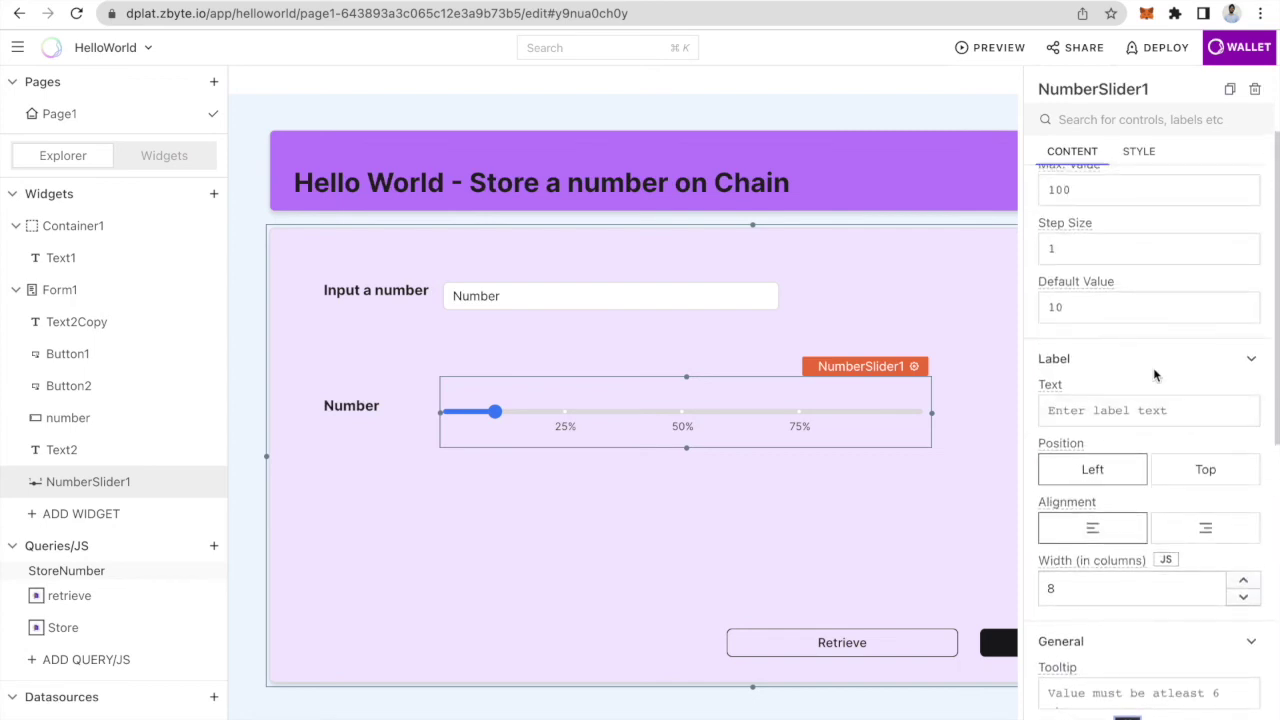
pyautogui.click(1111, 310)
pyautogui.press('BackSpace')
pyautogui.press('BackSpace')
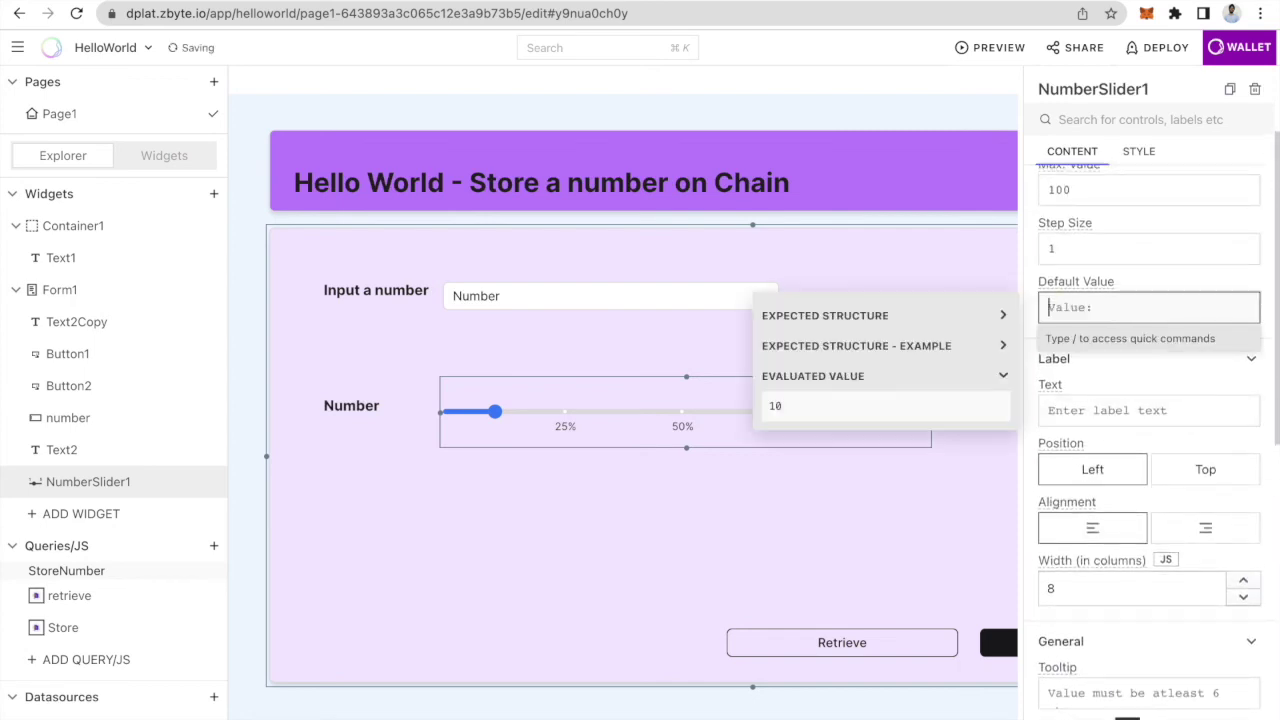
pyautogui.write(':')
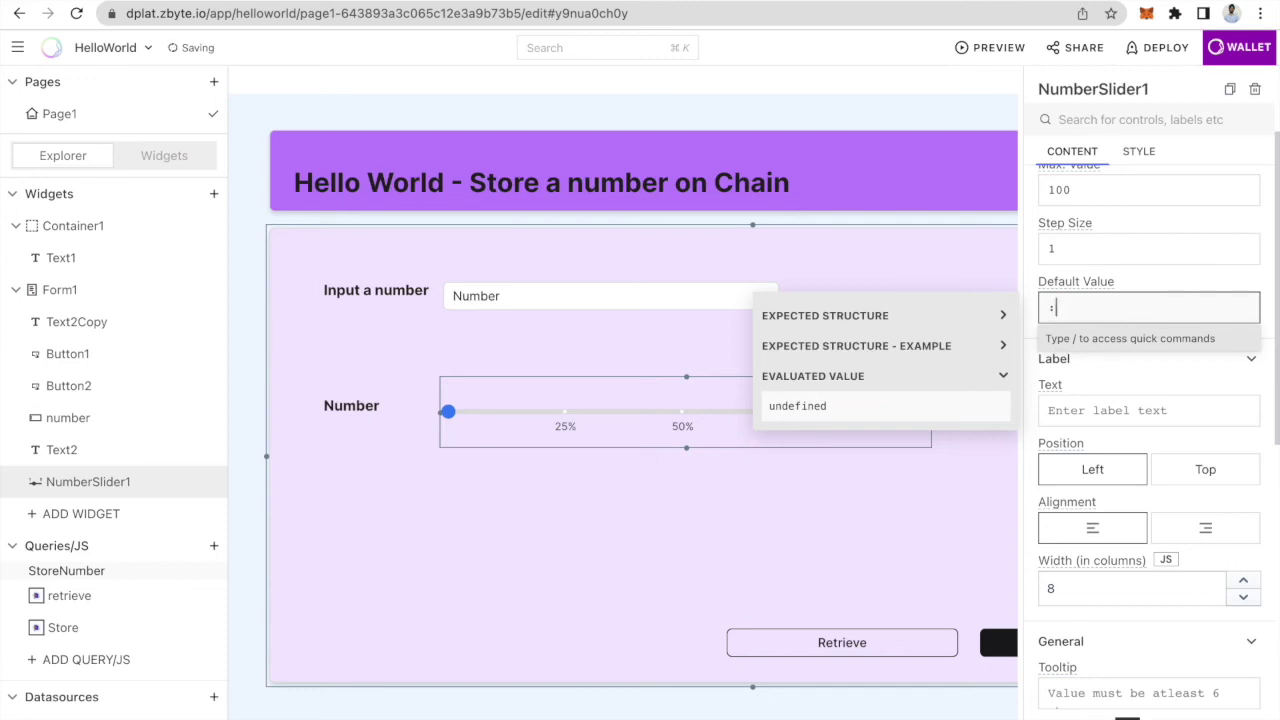
pyautogui.press('BackSpace')
pyautogui.write('{{retr')
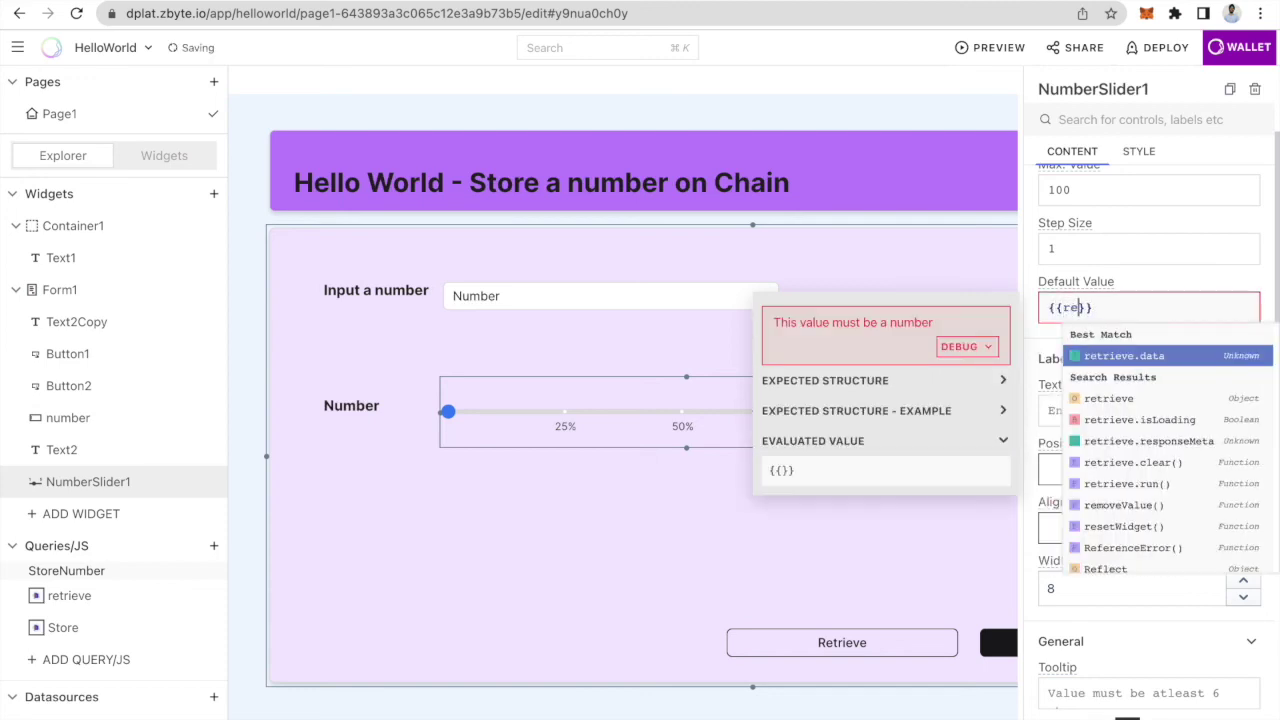
pyautogui.press('Return')
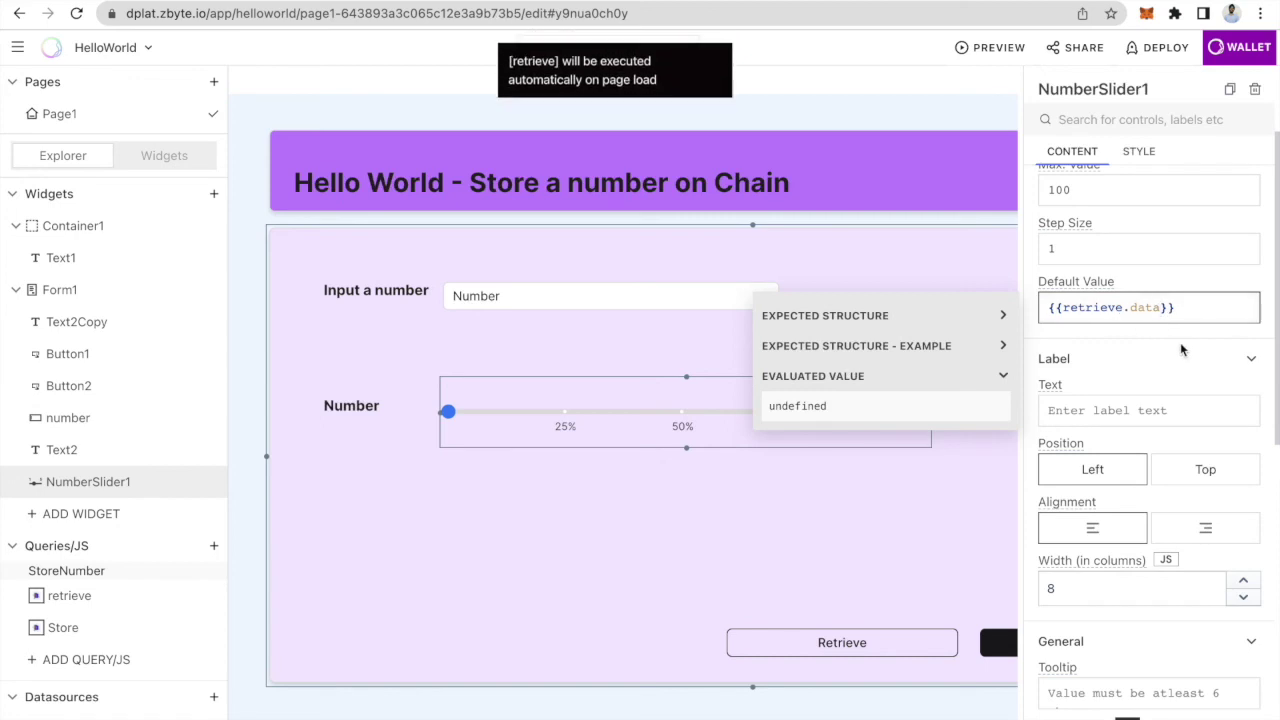
# Step: Delete the 50% and 75% entries from the number slider's Marks definition
pyautogui.scroll(-5, 1180, 341)
pyautogui.scroll(-1, 1173, 364)
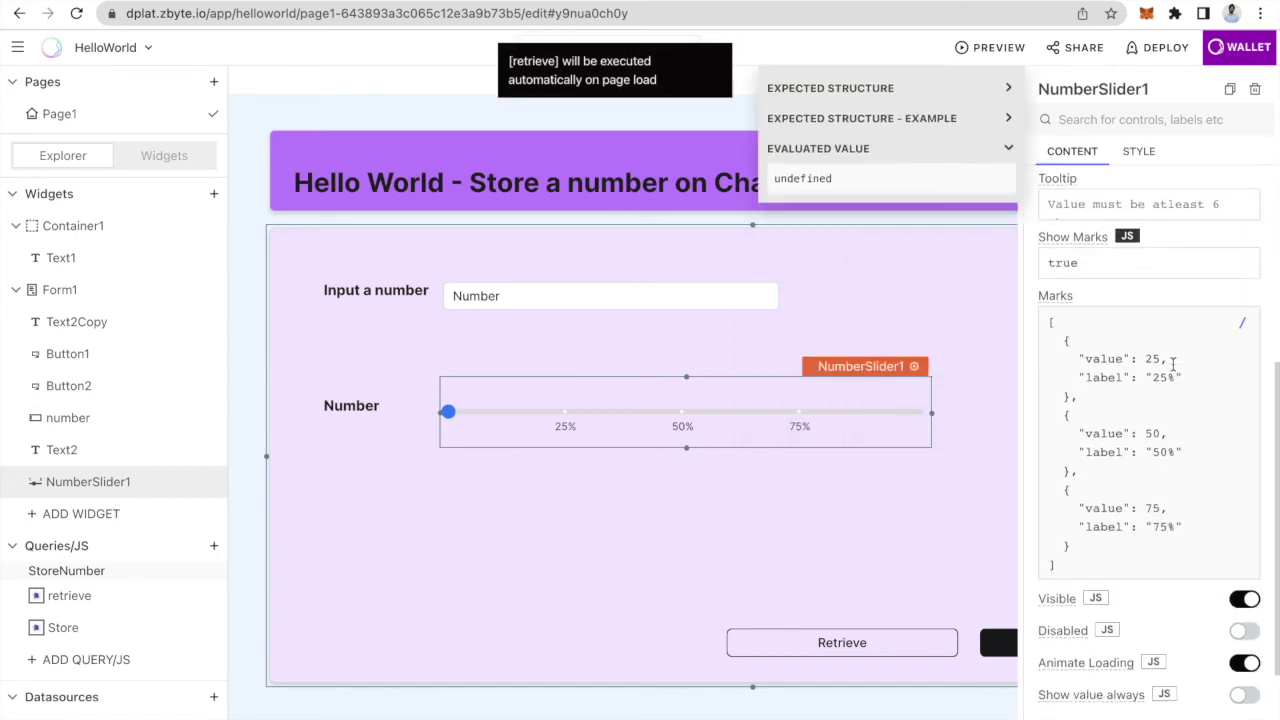
pyautogui.moveTo(1083, 545); pyautogui.dragTo(1057, 392)
pyautogui.press('BackSpace')
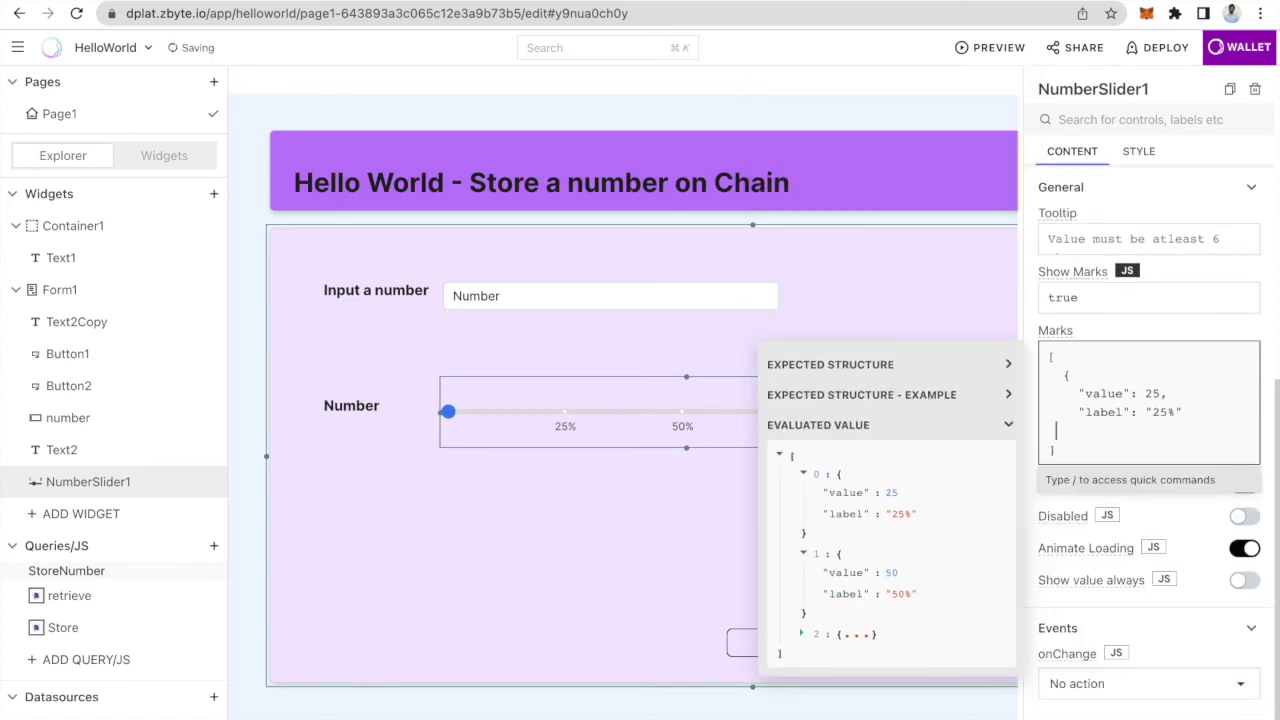
# Step: Set the value of the slider's remaining 25% mark to {{retrieve.data}}
pyautogui.click(1161, 411)
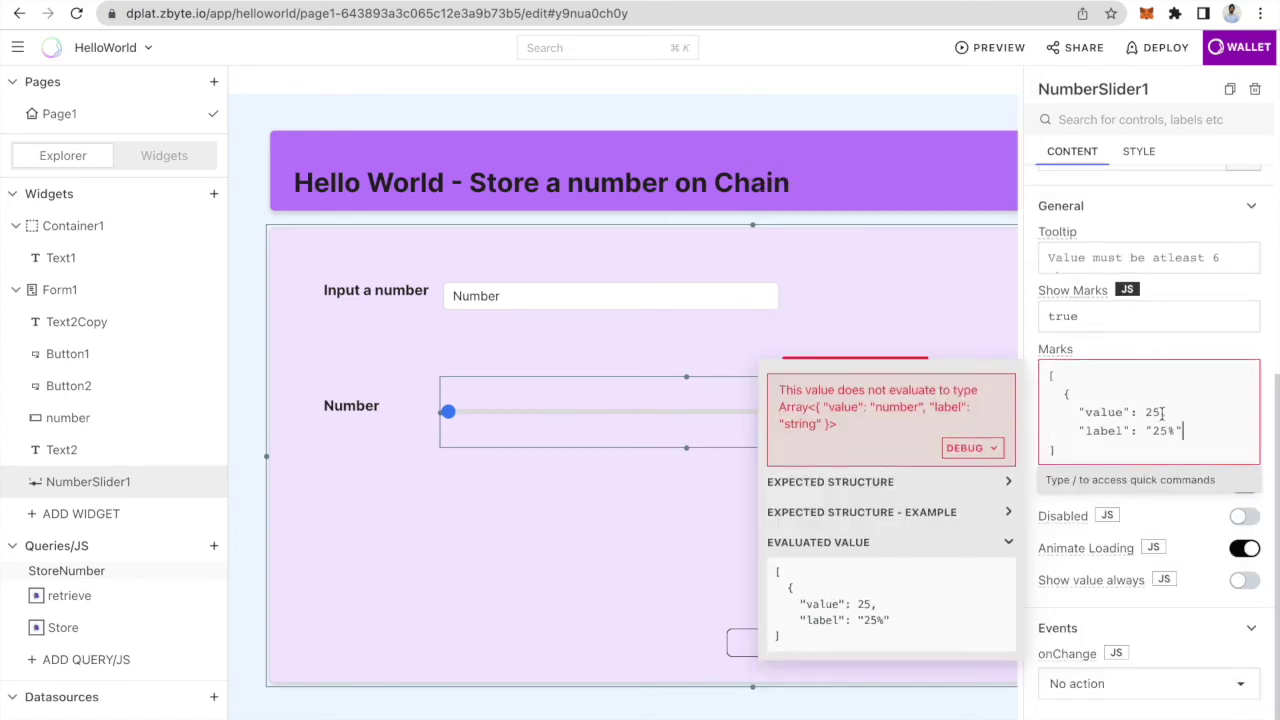
pyautogui.press('BackSpace')
pyautogui.press('BackSpace')
pyautogui.write('{{}}')
pyautogui.click(1160, 412)
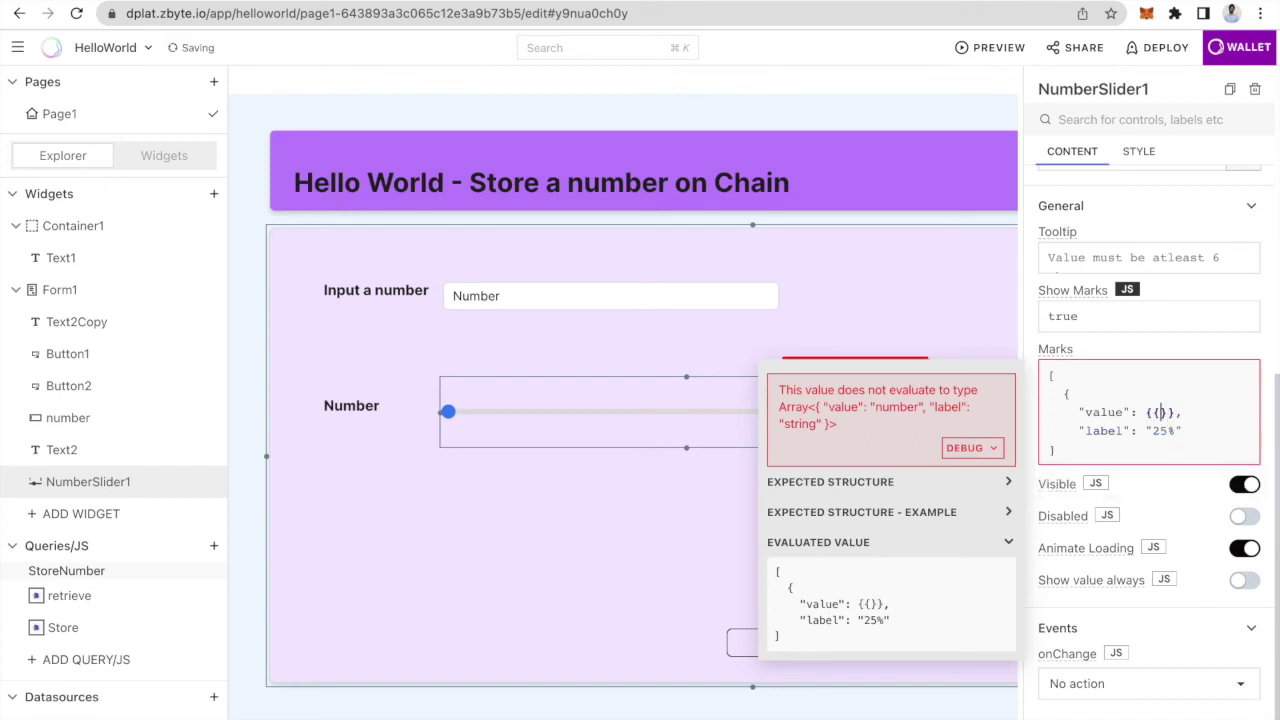
pyautogui.write('retrieve.data')
pyautogui.press('Down')
pyautogui.press('Return')
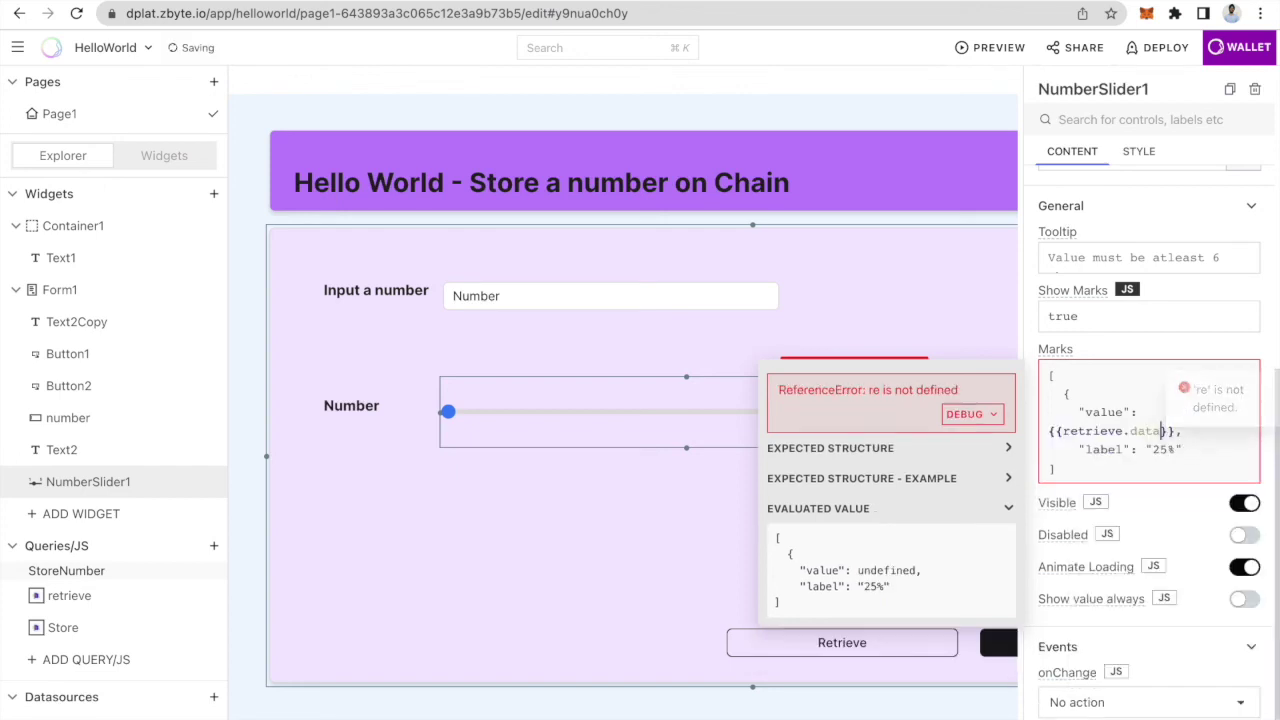
# Step: Replace the remaining mark's label text with retrieve.data inside the quotation marks
pyautogui.click(1176, 449)
pyautogui.press('BackSpace')
pyautogui.press('BackSpace')
pyautogui.press('BackSpace')
pyautogui.write('retr')
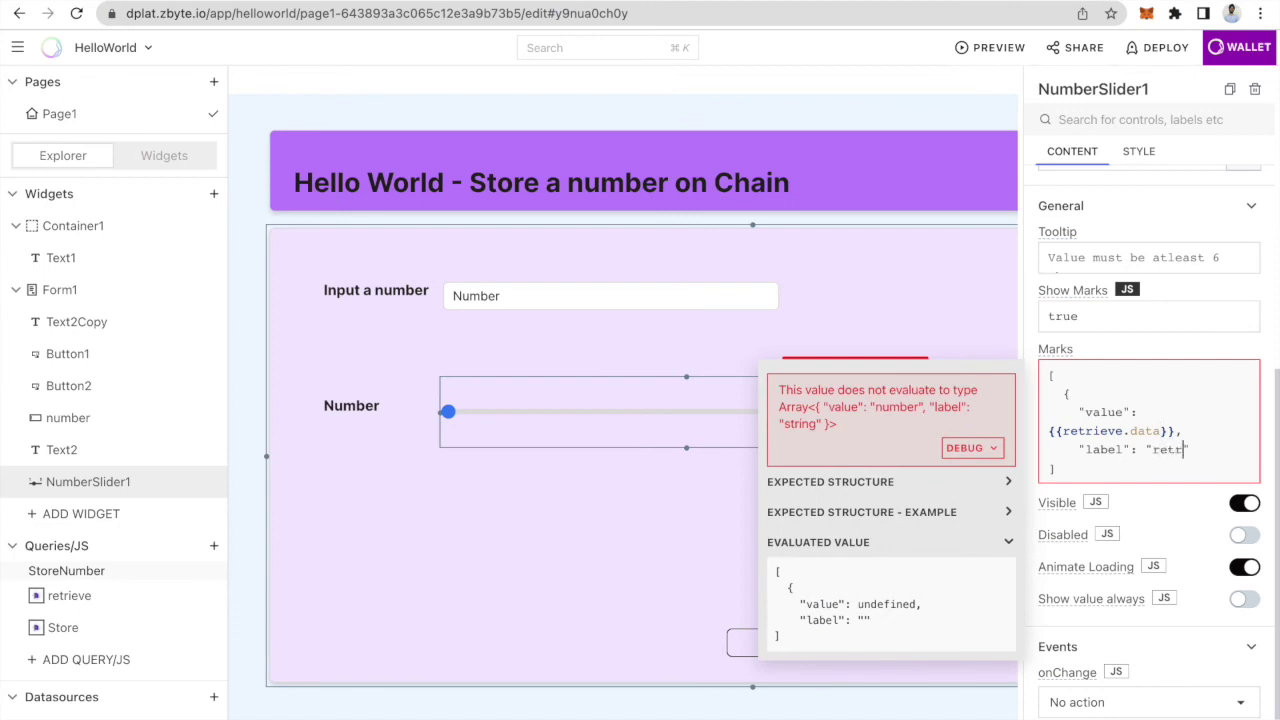
pyautogui.write('ieve.data')
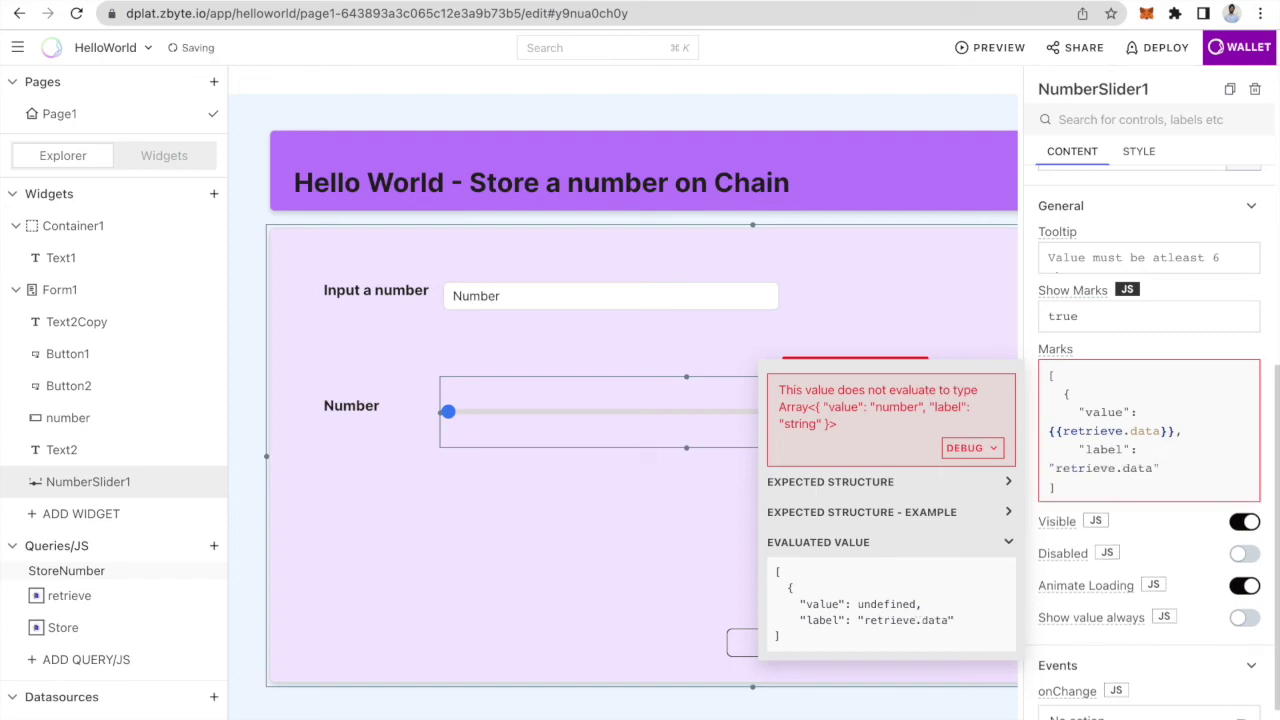
# Step: Turn the mark's label into the binding {{retrieve.data}} by replacing its quotation marks with double curly braces
pyautogui.write('}}')
pyautogui.press('Left')
pyautogui.press('Left')
pyautogui.press('Left')
pyautogui.press('Left')
pyautogui.press('Left')
pyautogui.press('Left')
pyautogui.press('Left')
pyautogui.press('Left')
pyautogui.press('Left')
pyautogui.press('Left')
pyautogui.press('Left')
pyautogui.press('Right')
pyautogui.press('Right')
pyautogui.press('Right')
pyautogui.press('Right')
pyautogui.press('Right')
pyautogui.press('Right')
pyautogui.press('Right')
pyautogui.press('Right')
pyautogui.press('Right')
pyautogui.press('Right')
pyautogui.press('Right')
pyautogui.press('Right')
pyautogui.press('BackSpace')
pyautogui.press('Left')
pyautogui.press('Left')
pyautogui.press('Left')
pyautogui.press('Left')
pyautogui.press('Left')
pyautogui.press('Left')
pyautogui.press('Left')
pyautogui.press('Left')
pyautogui.press('Left')
pyautogui.press('Left')
pyautogui.press('Left')
pyautogui.press('Left')
pyautogui.press('Left')
pyautogui.press('Left')
pyautogui.press('Left')
pyautogui.press('Left')
pyautogui.press('BackSpace')
pyautogui.write('{{')
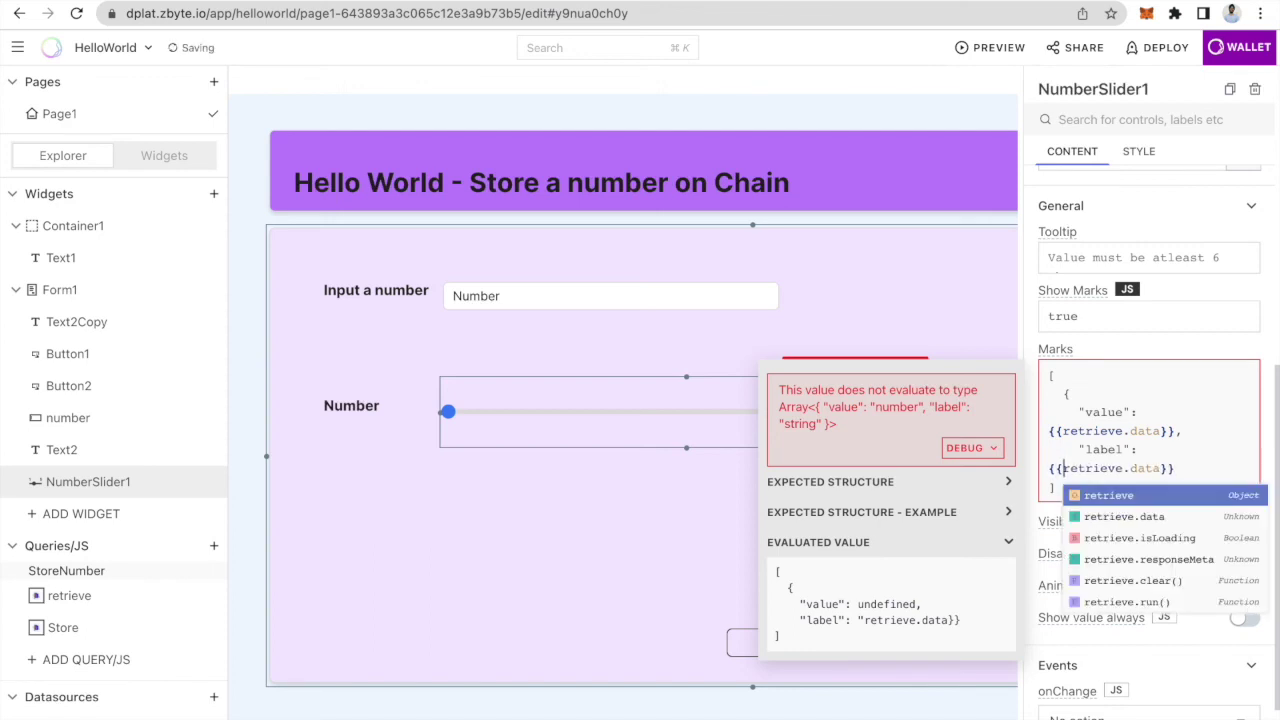
pyautogui.click(647, 561)
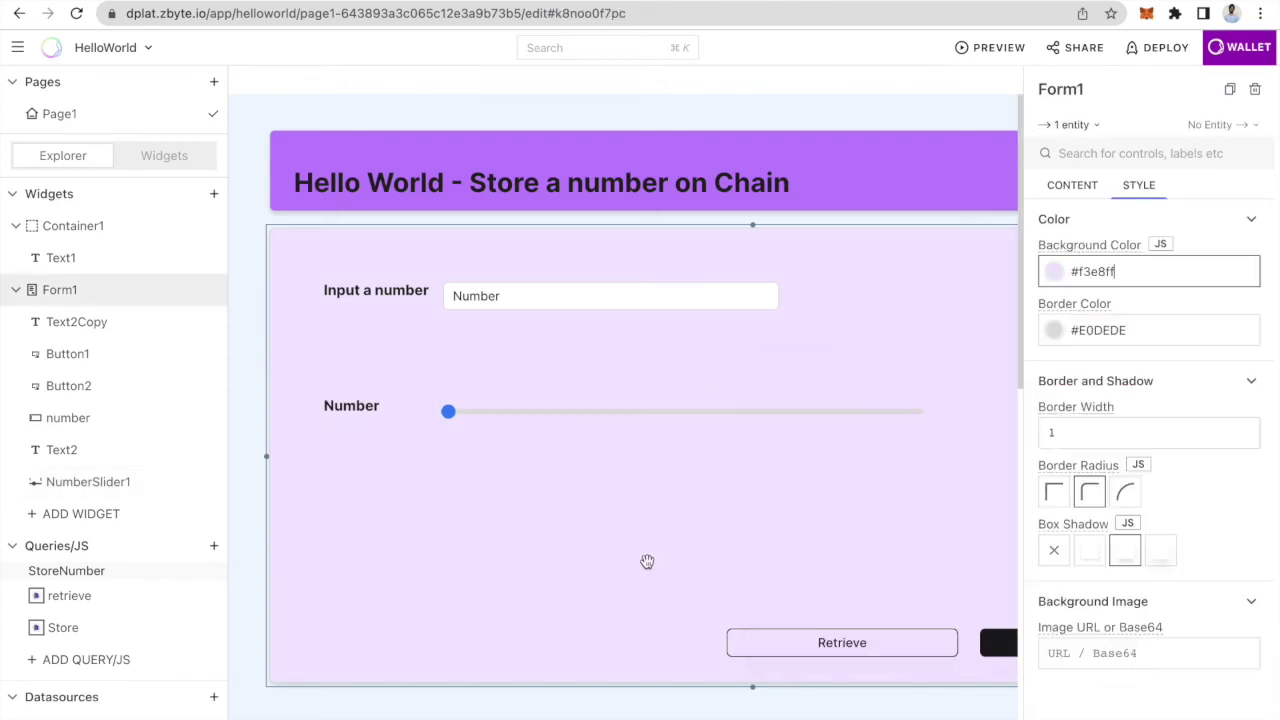
# Step: Preview the HelloWorld page's form and return to the editor with no widget selected
pyautogui.click(992, 50)
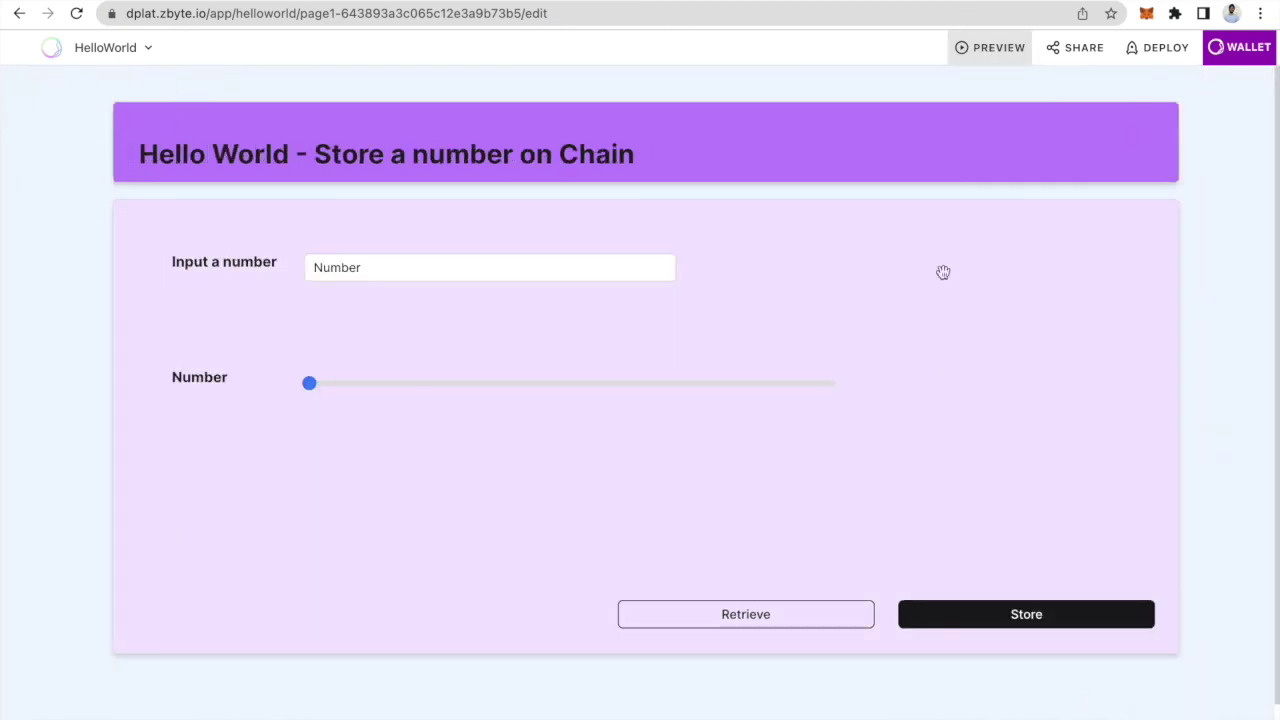
pyautogui.click(979, 60)
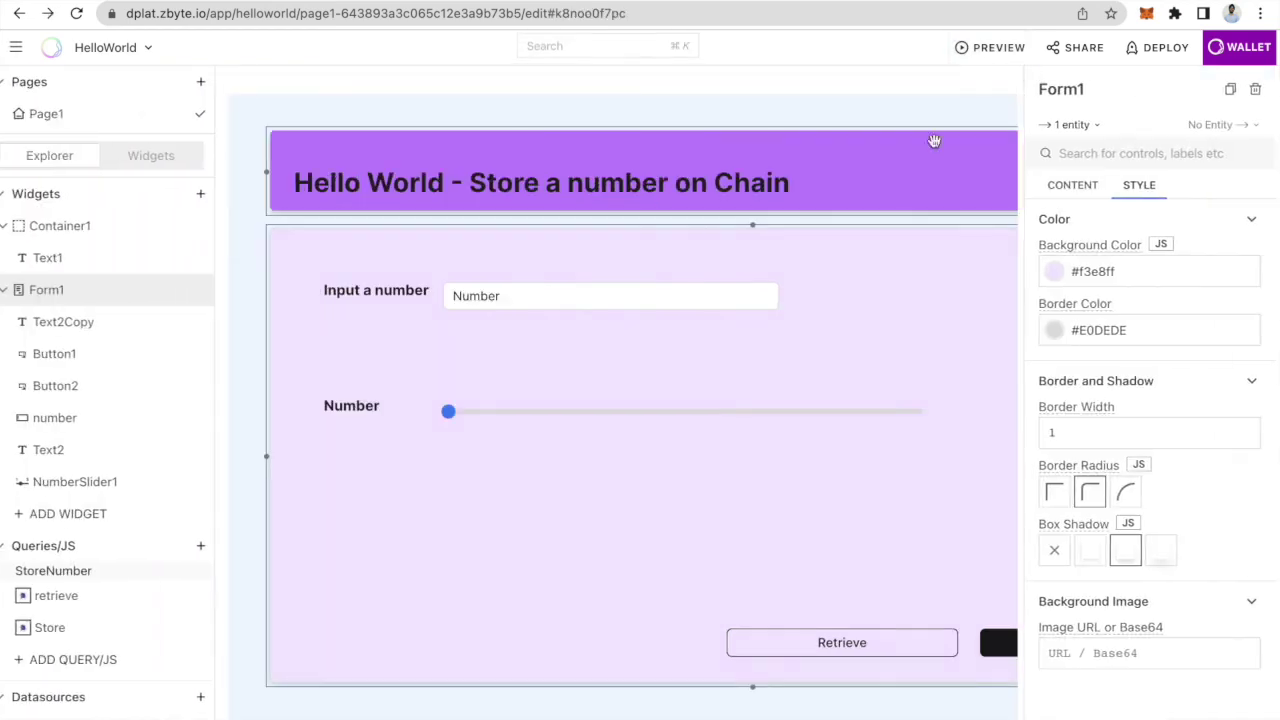
pyautogui.scroll(-1, 79, 629)
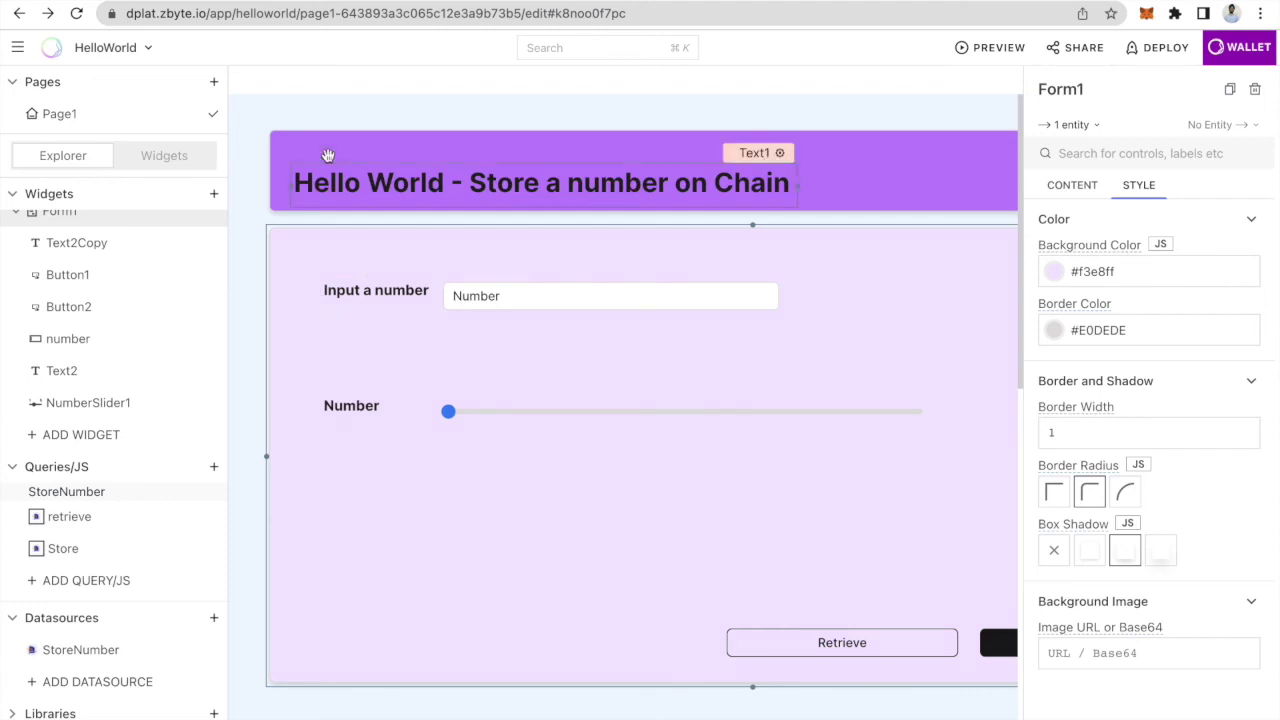
pyautogui.click(243, 120)
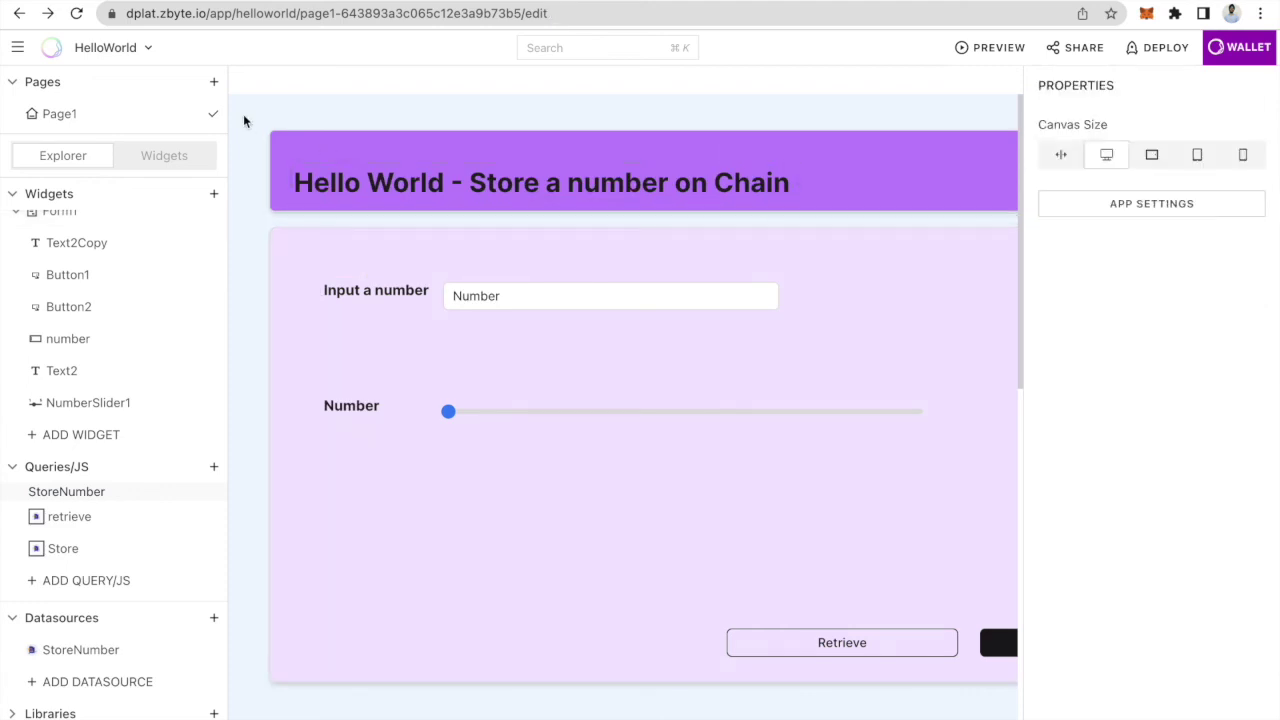
# Step: Deploy the helloworld smart contract to Polygon on Testnet, approving the wallet transaction, and publish the app
pyautogui.click(1162, 65)
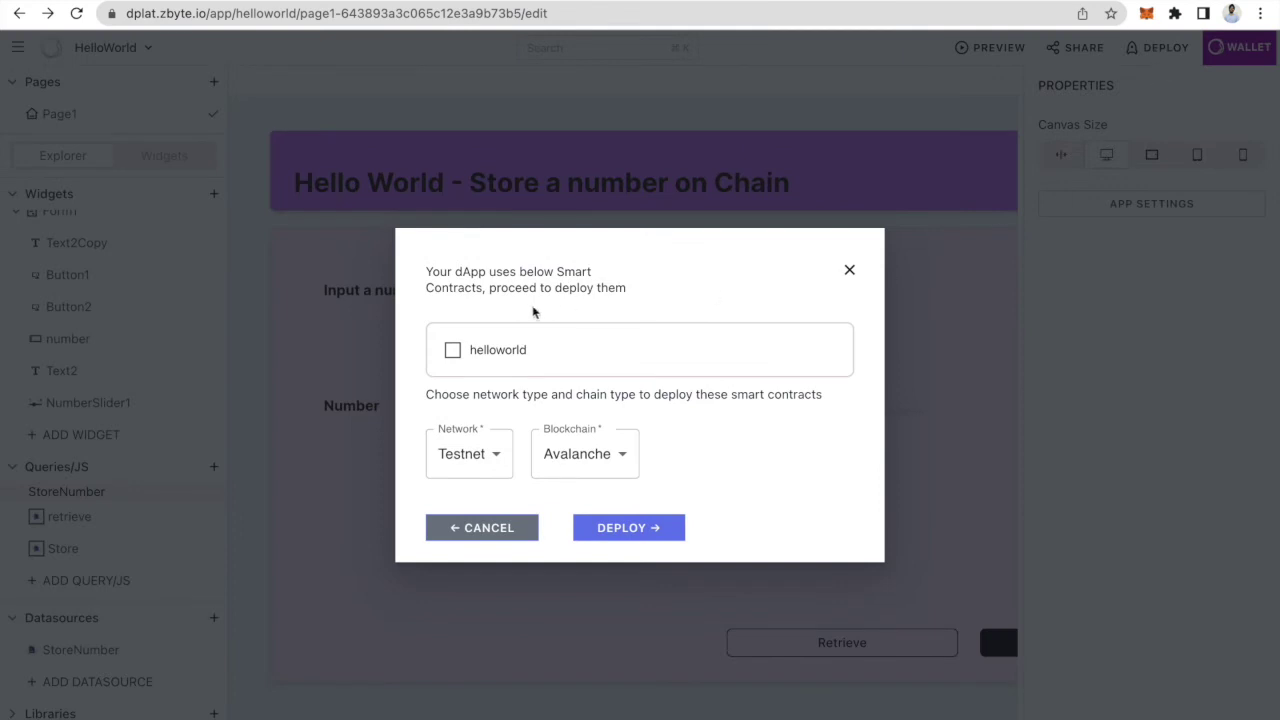
pyautogui.click(456, 353)
pyautogui.click(616, 452)
pyautogui.click(588, 536)
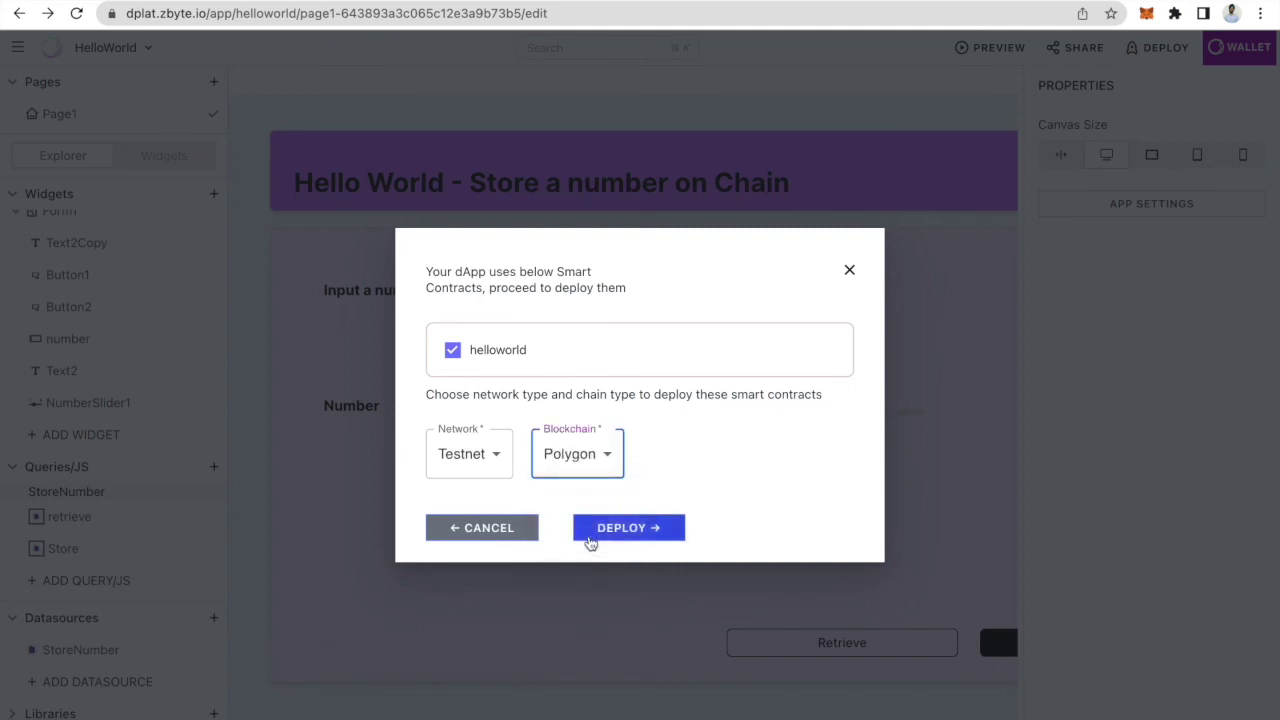
pyautogui.click(658, 530)
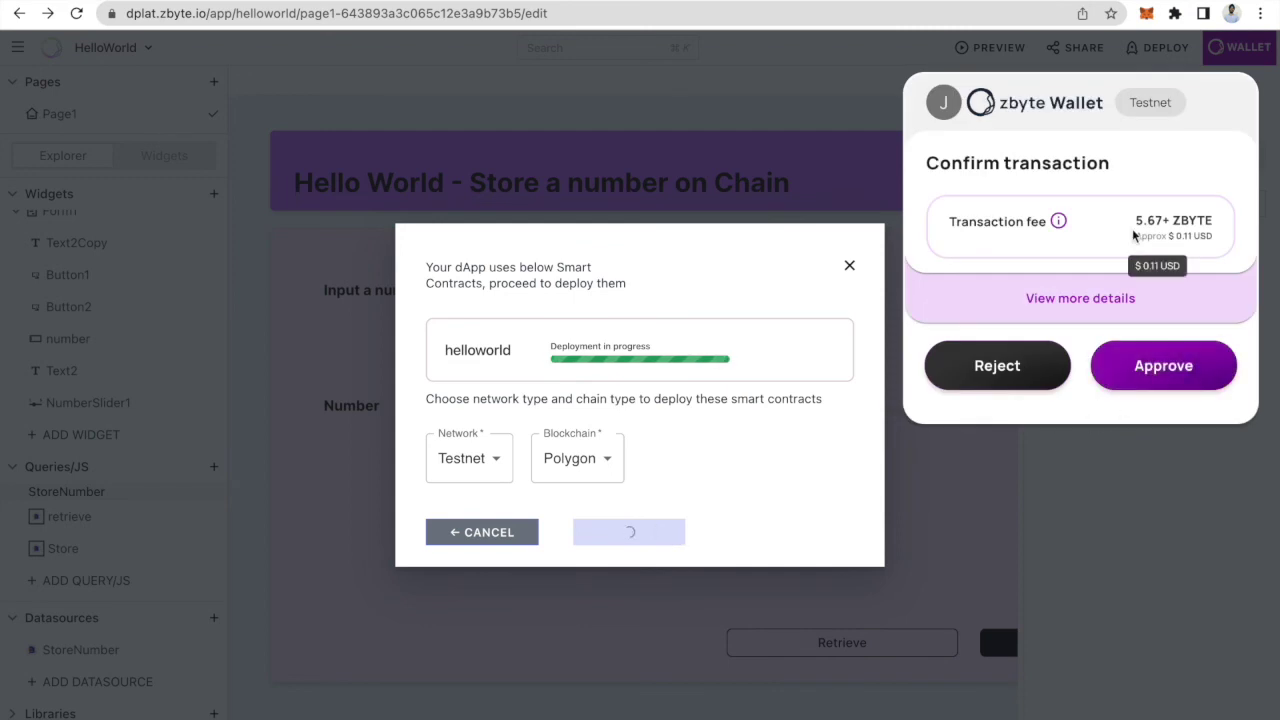
pyautogui.click(1155, 355)
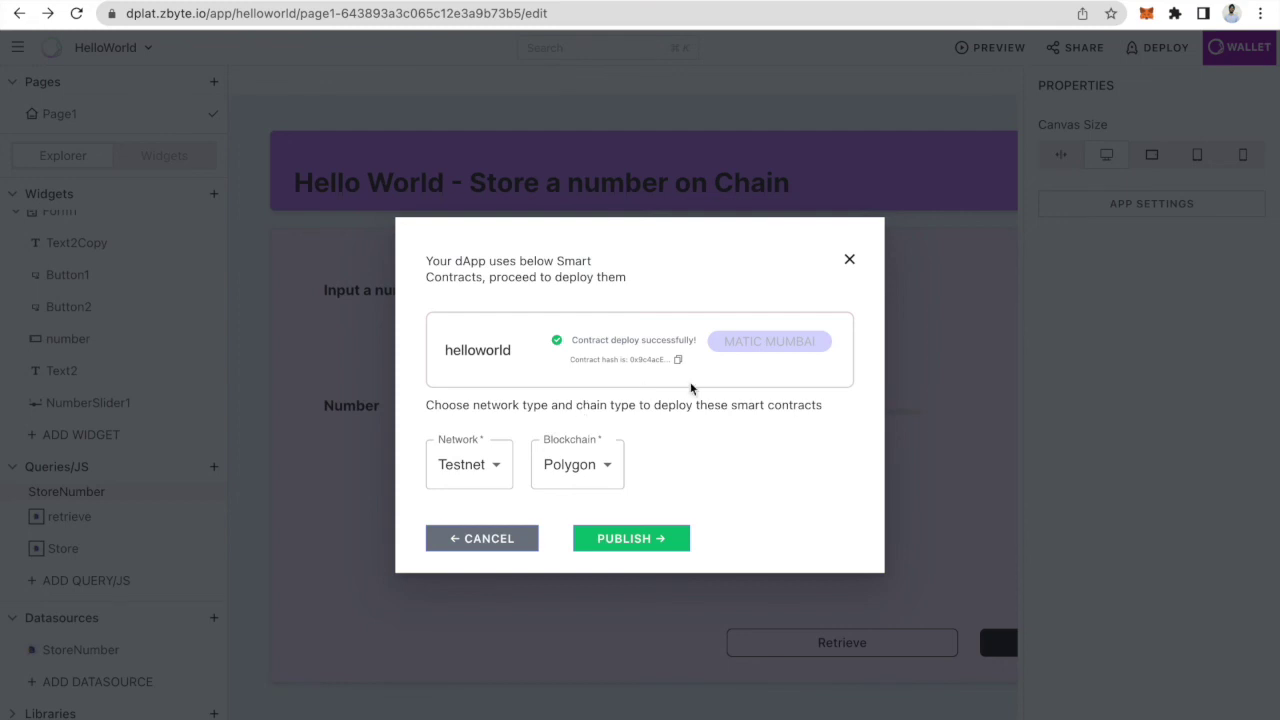
pyautogui.click(659, 540)
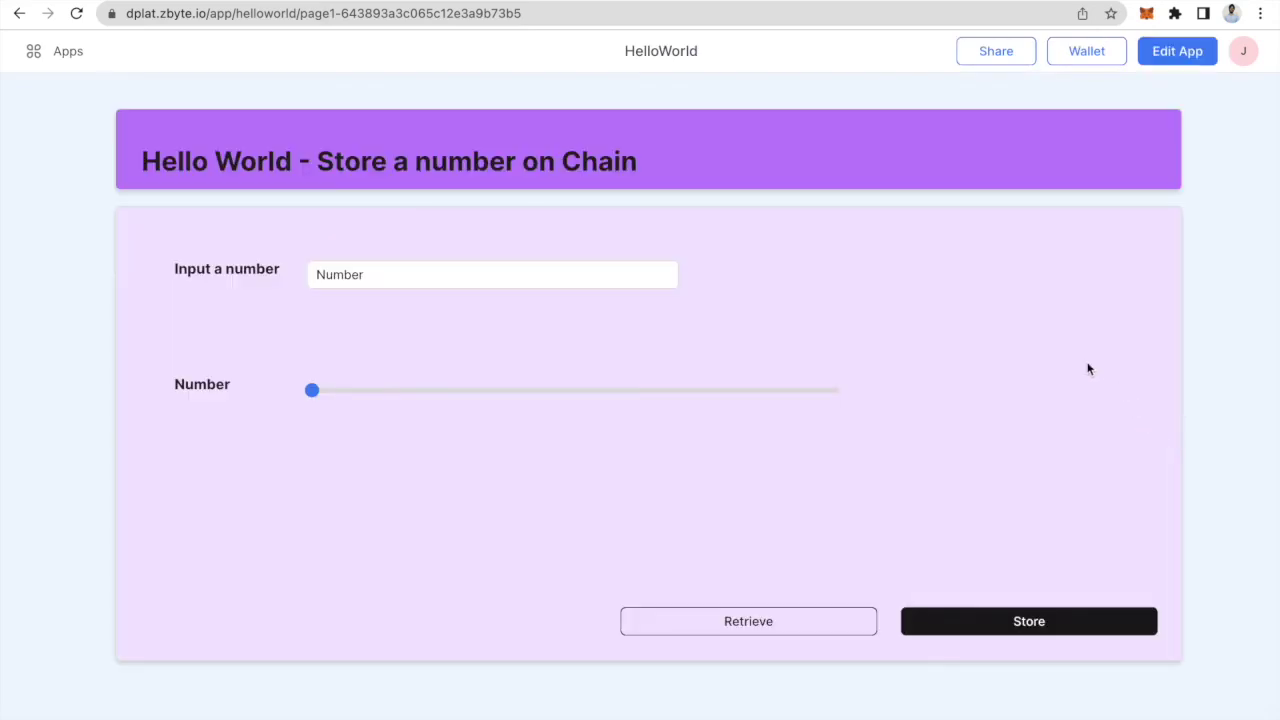
# Step: Store the number 53 through the published app's form and approve the wallet transaction
pyautogui.click(463, 276)
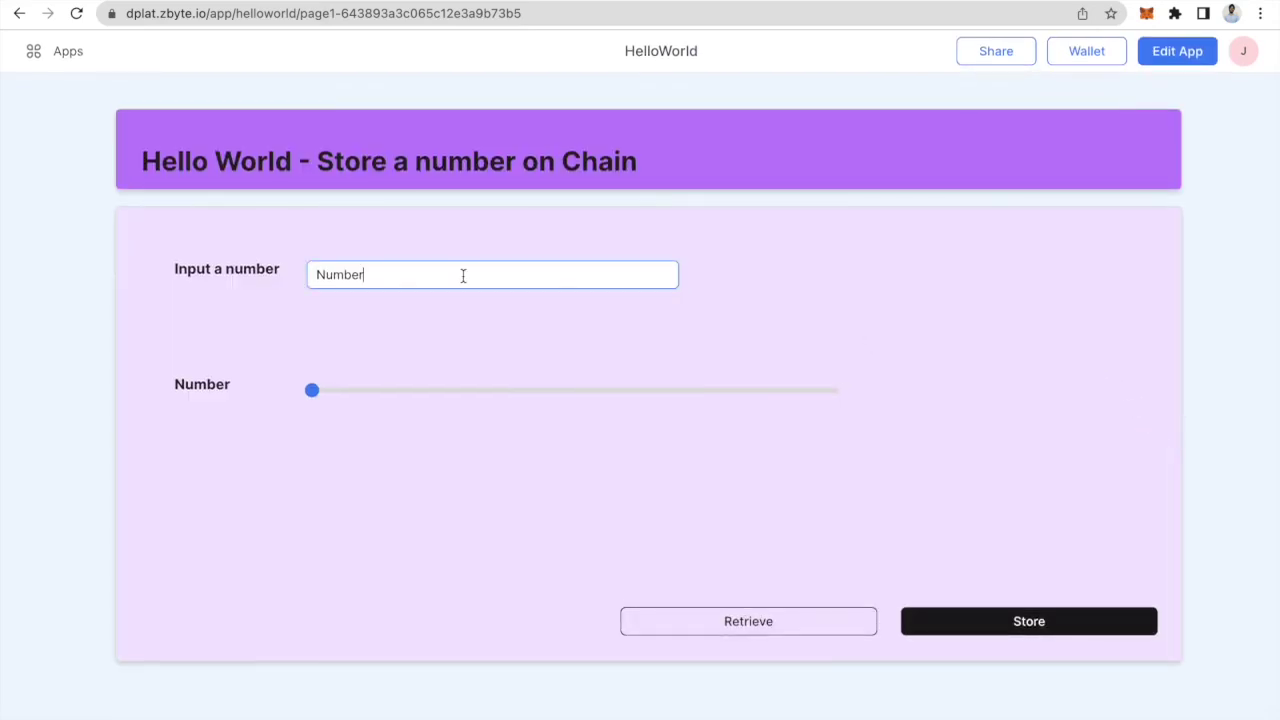
pyautogui.press('BackSpace')
pyautogui.press('BackSpace')
pyautogui.press('BackSpace')
pyautogui.press('BackSpace')
pyautogui.press('BackSpace')
pyautogui.press('BackSpace')
pyautogui.write('53')
pyautogui.click(1018, 622)
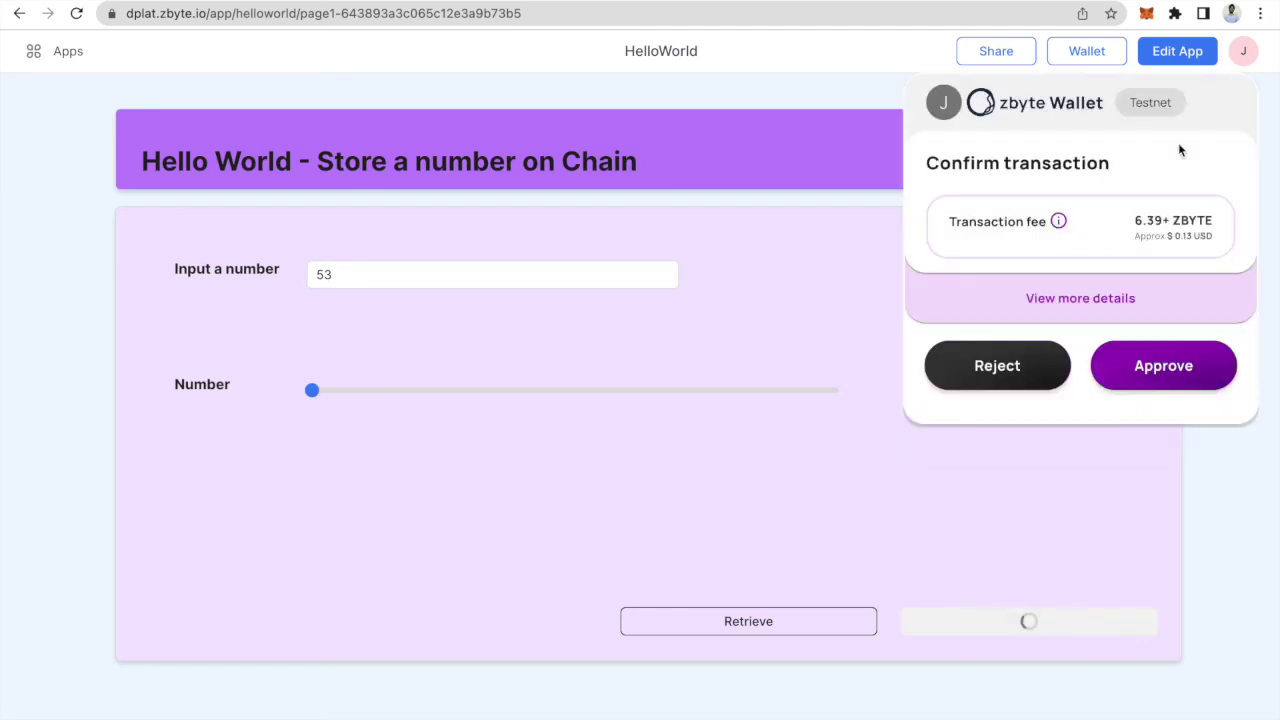
pyautogui.click(1166, 372)
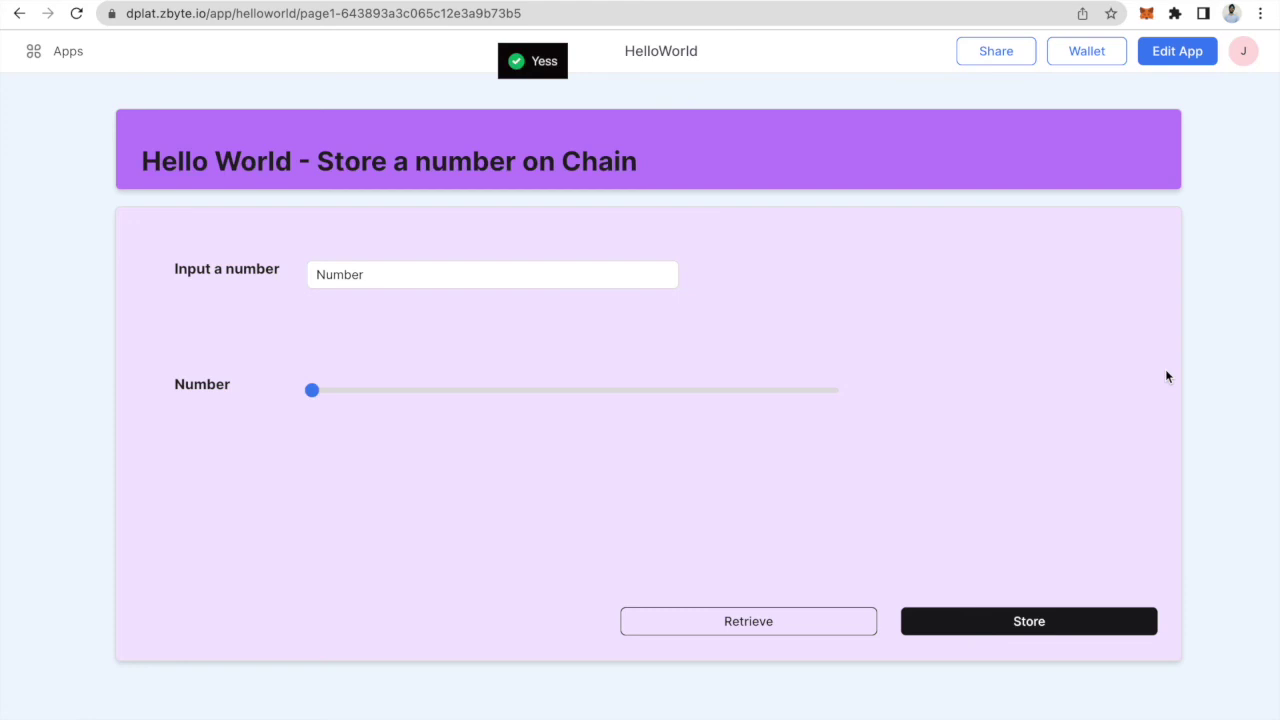
# Step: Retrieve the stored number from the smart contract and check its value on the Number slider
pyautogui.click(741, 633)
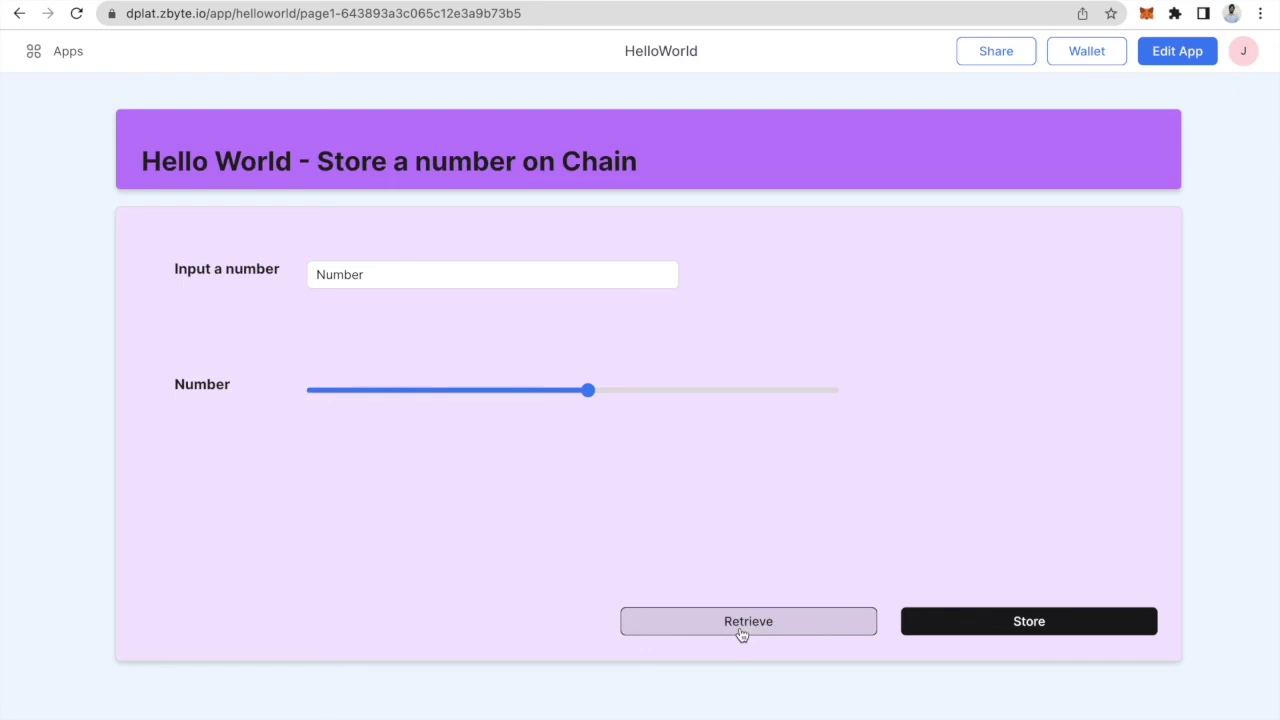
pyautogui.moveTo(588, 391)
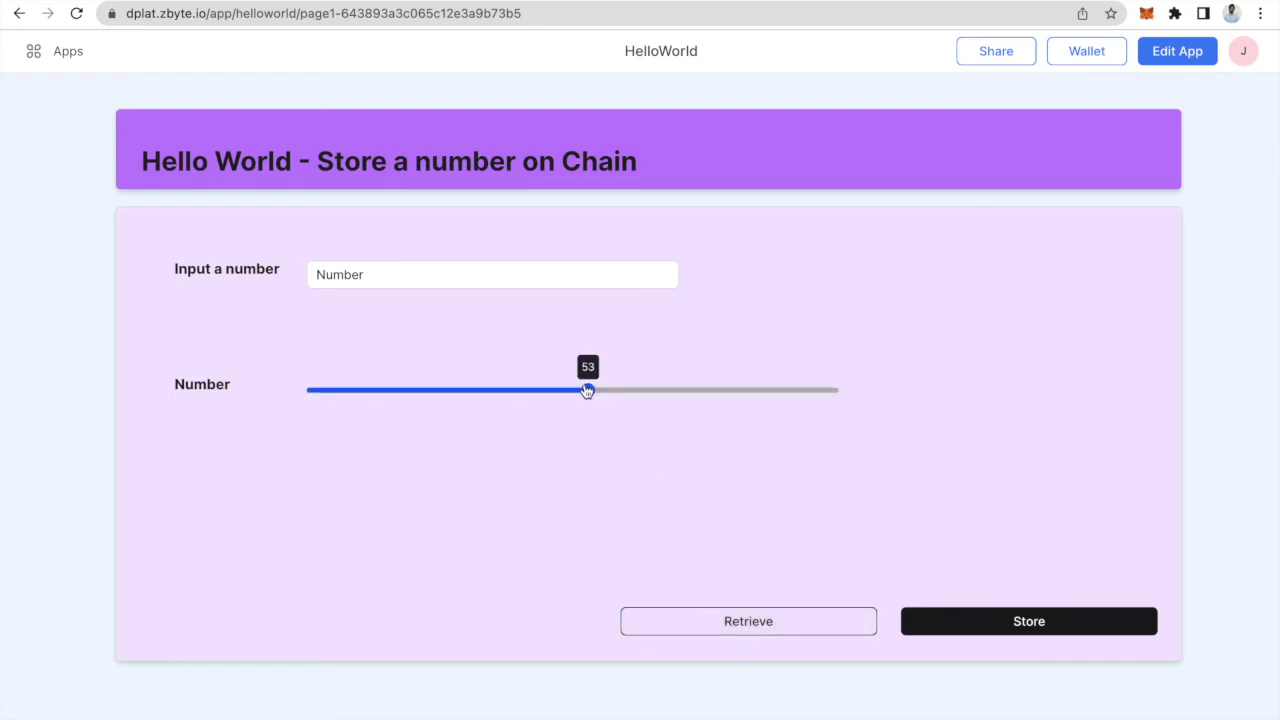